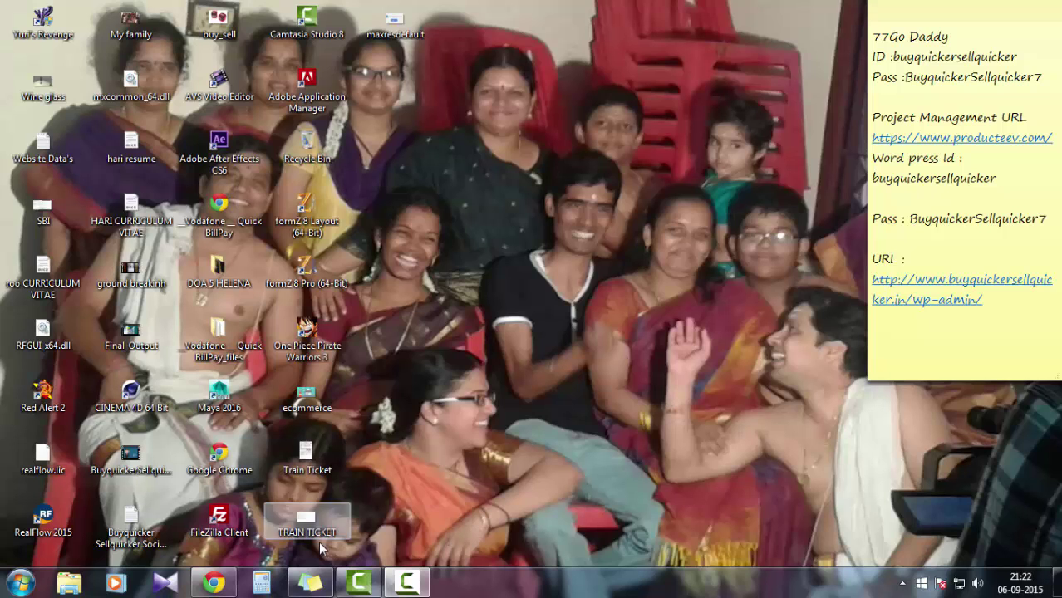
Open the browser, search Google for 'adwords' and go to the first Google AdWords result.
left_click(212, 584)
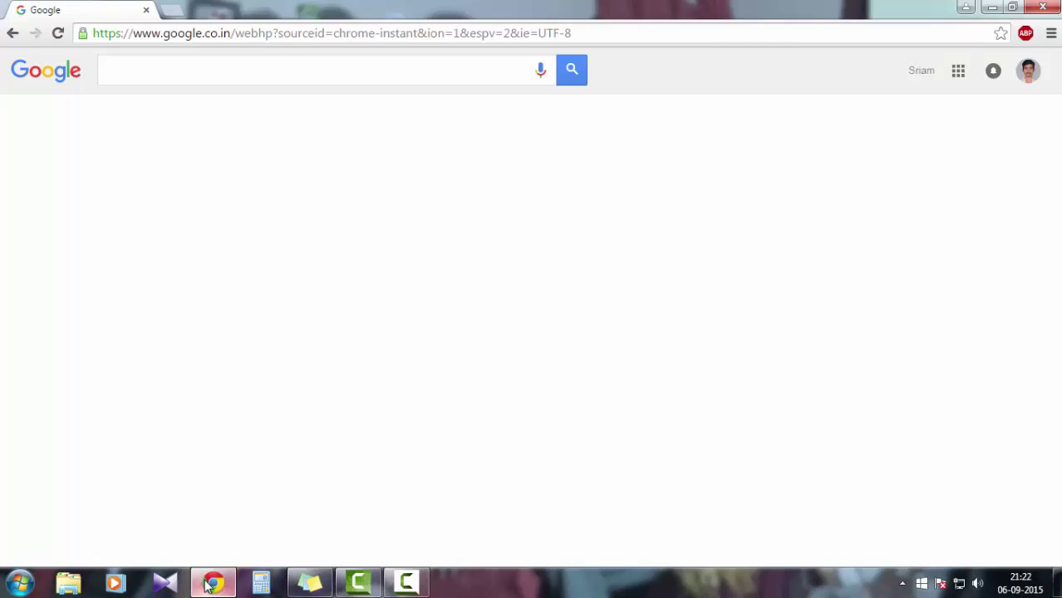
left_click(236, 69)
type("adwords")
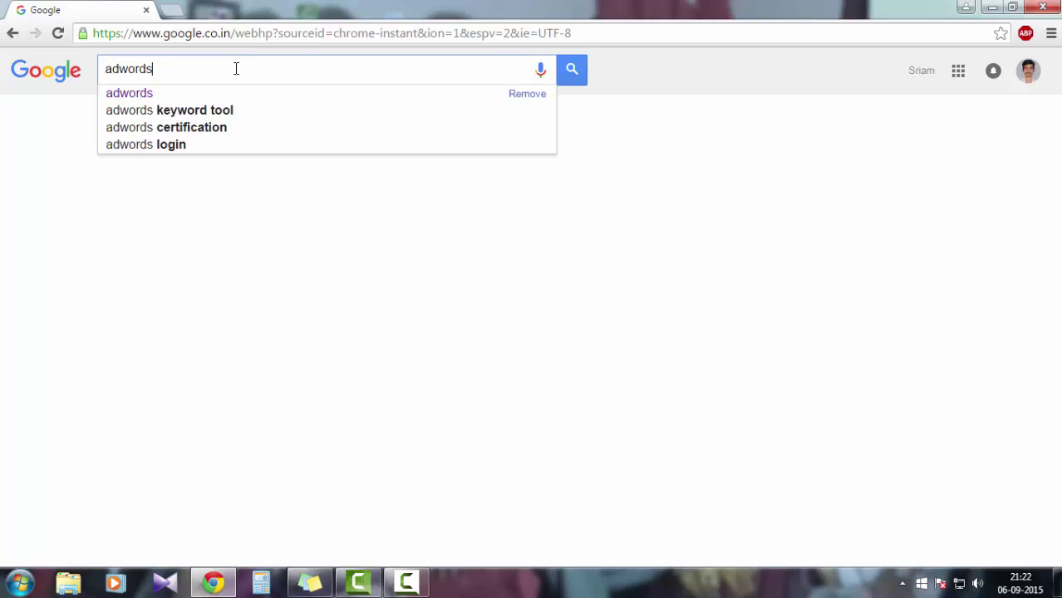
key("Return")
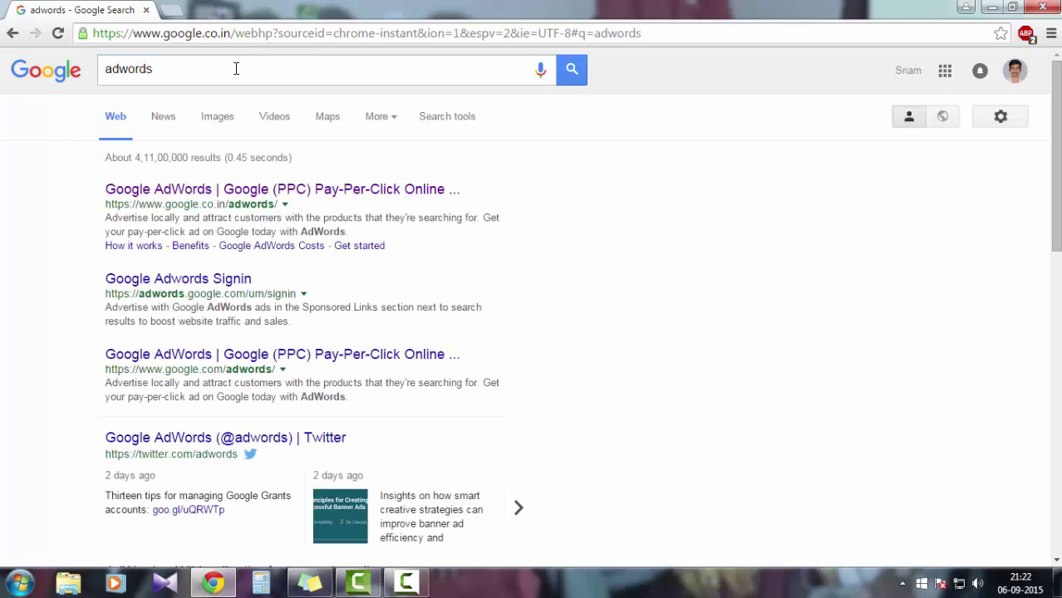
left_click(366, 197)
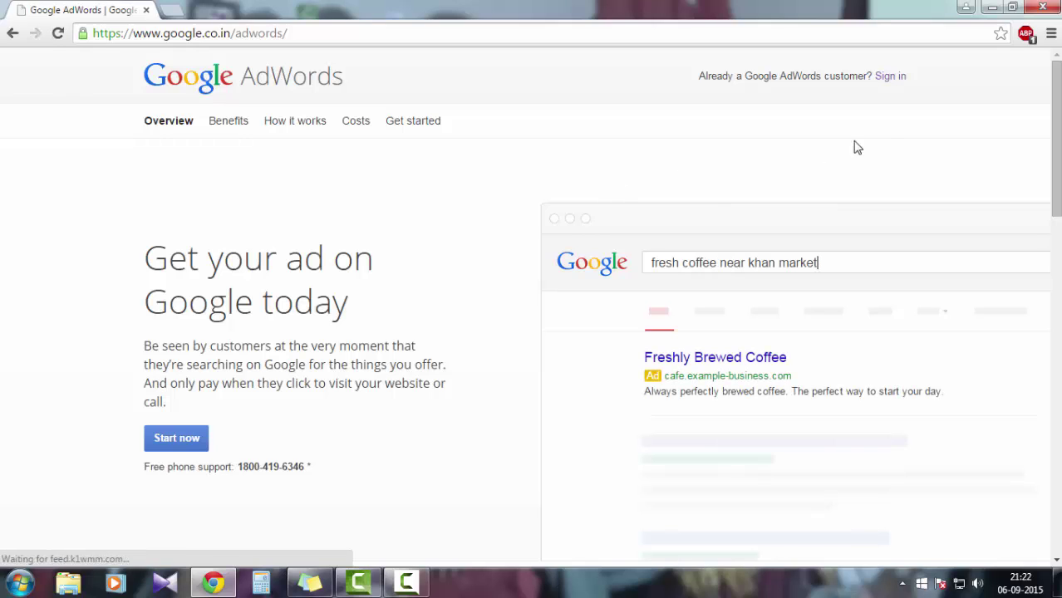
Sign in to the AdWords account from the overview page.
left_click(893, 79)
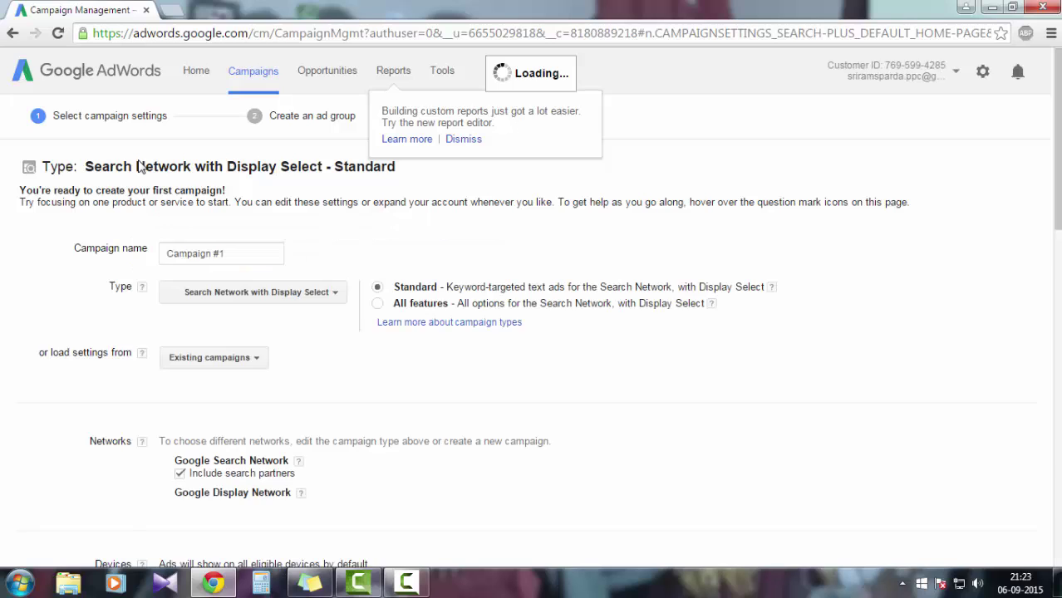
Replace the campaign name 'Campaign #1' with 'Example' and show the campaign Type list.
left_click(261, 256)
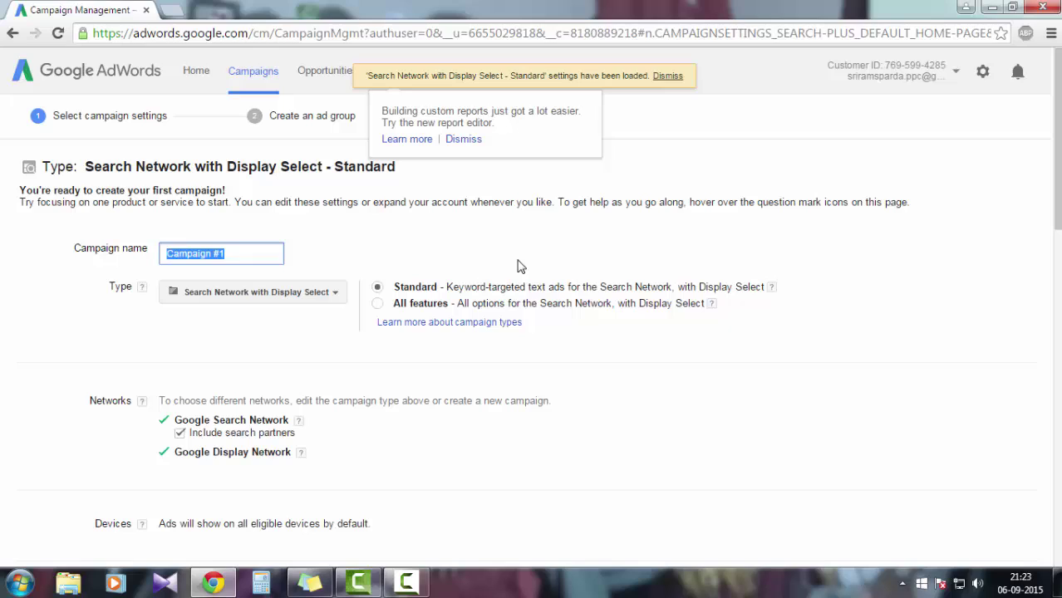
type("E")
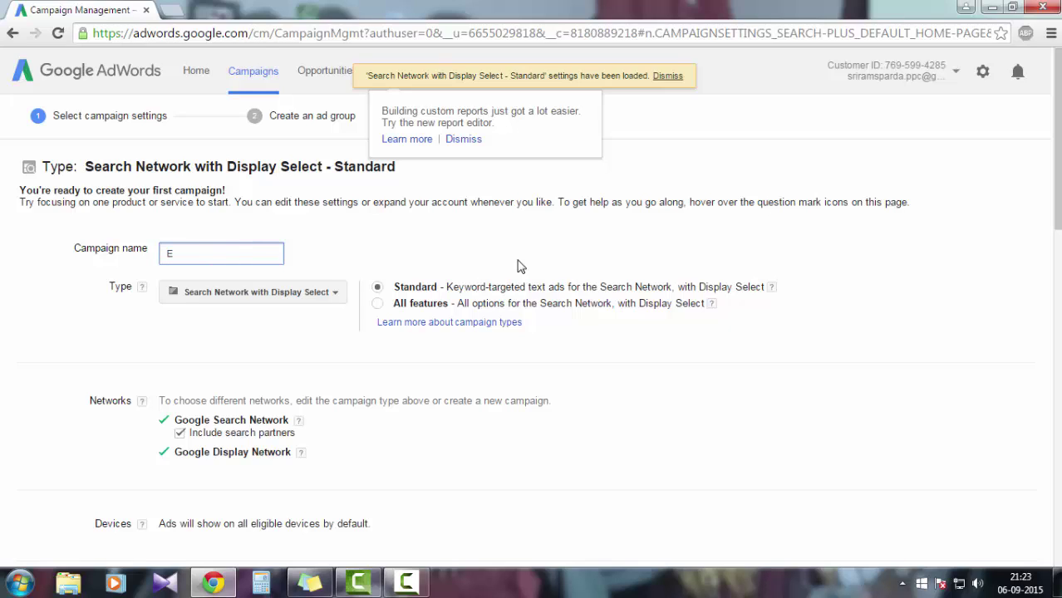
type("xample")
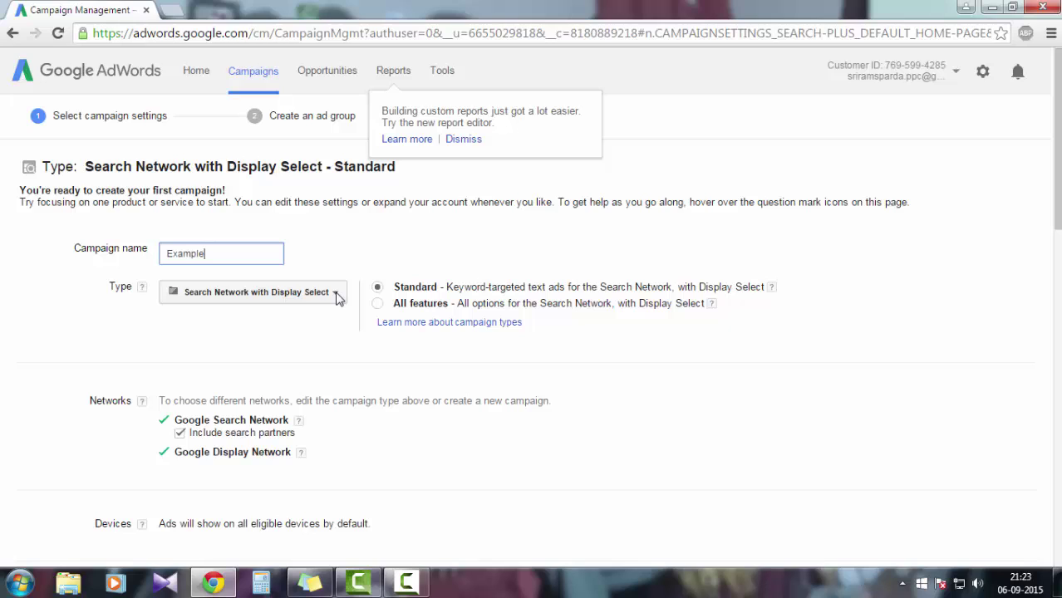
left_click(337, 295)
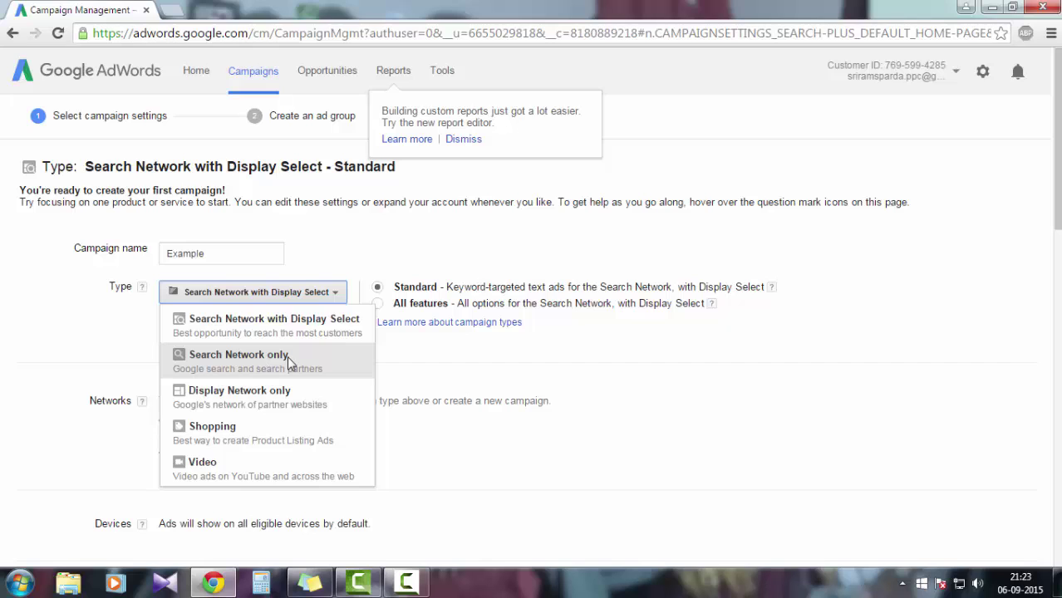
Cancel the type change and run a Google search for 'online shoes' in a new tab.
left_click(288, 363)
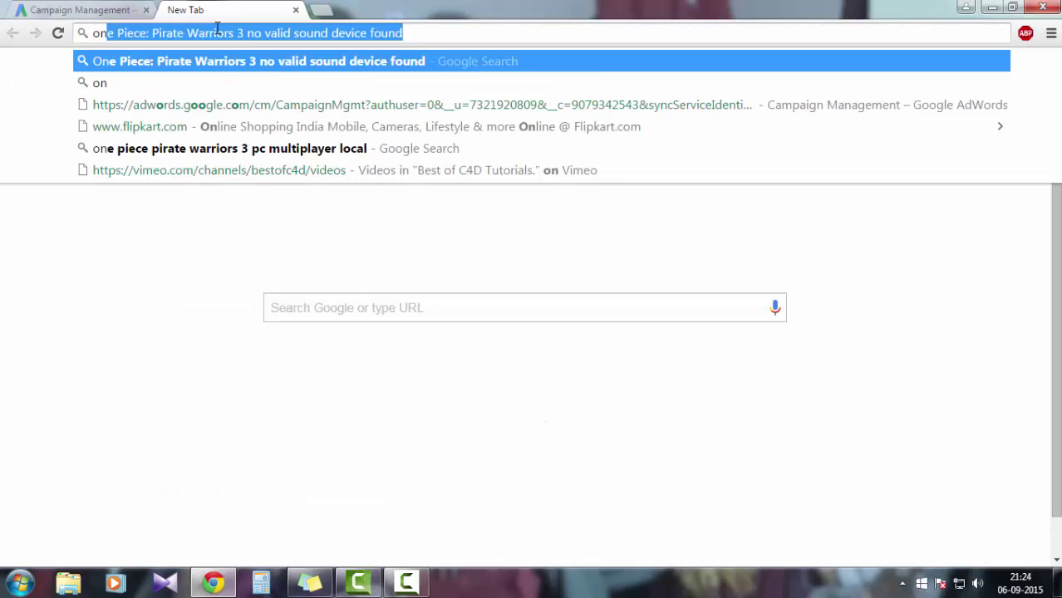
type("line shoes")
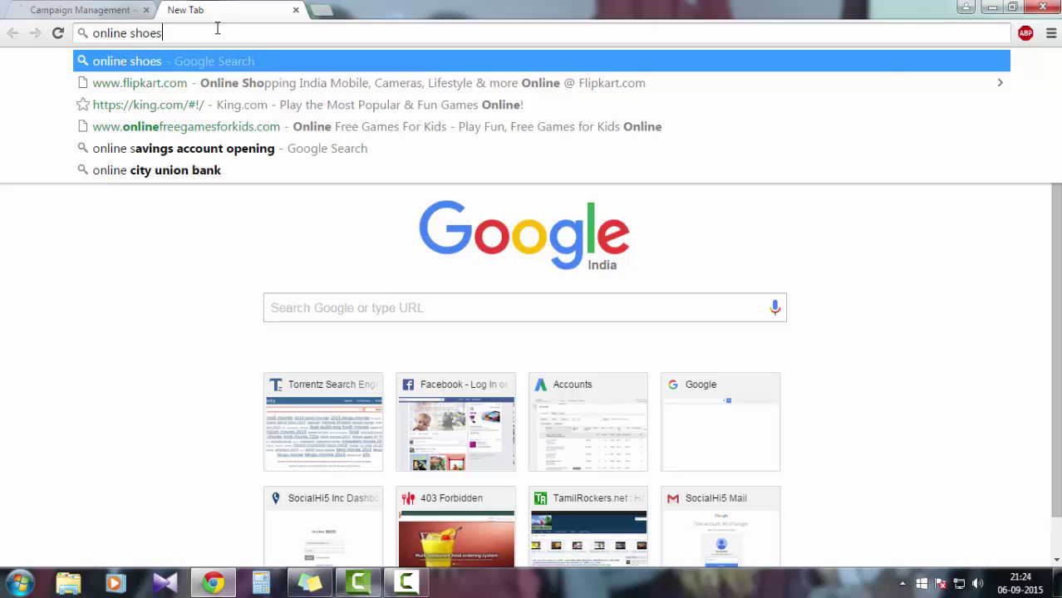
key("Return")
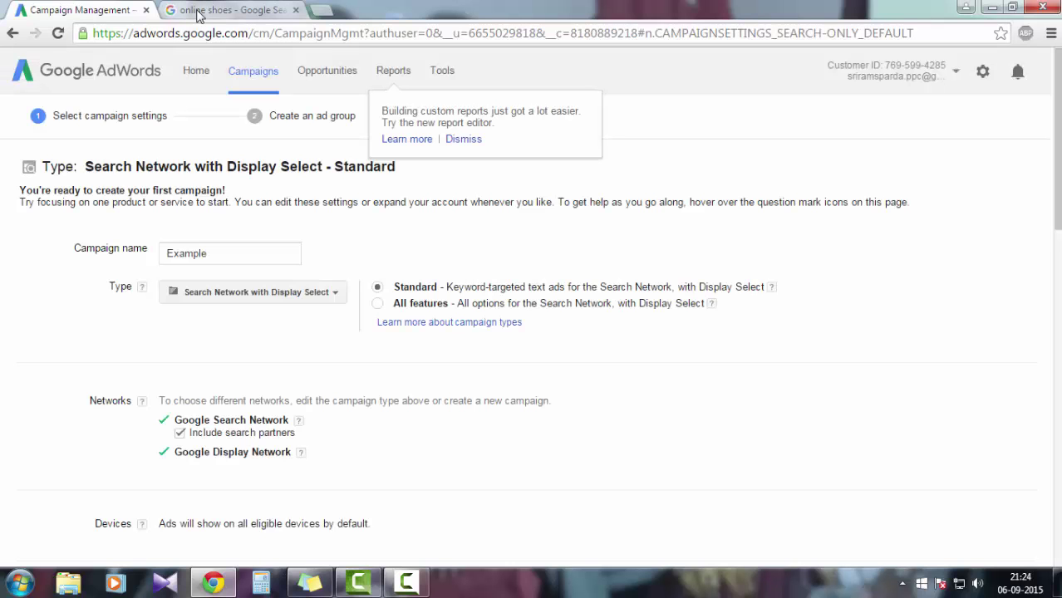
Switch the campaign type to Search Network only and confirm the warning.
left_click(309, 298)
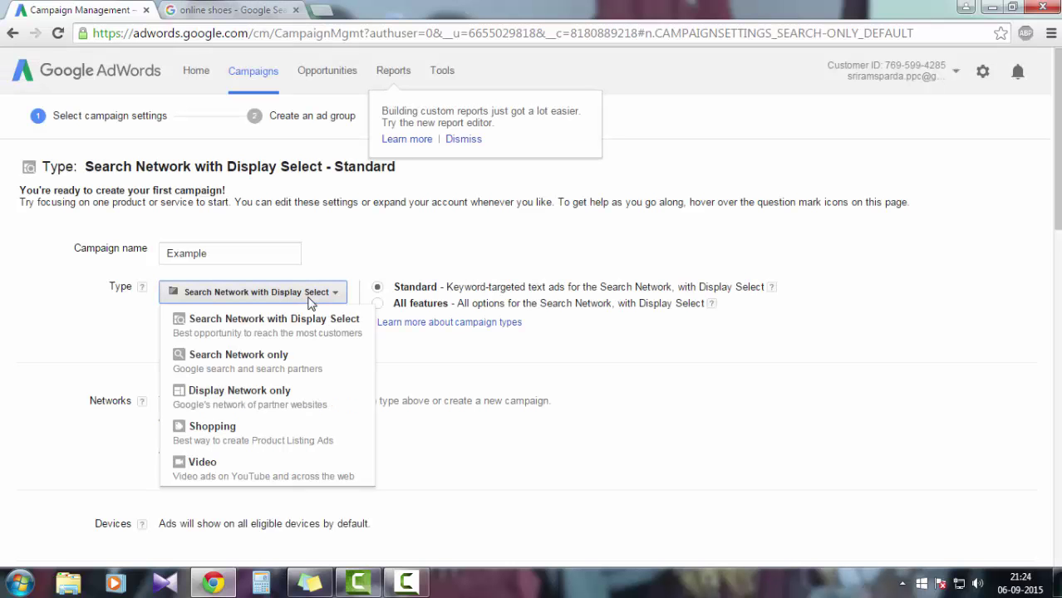
left_click(247, 363)
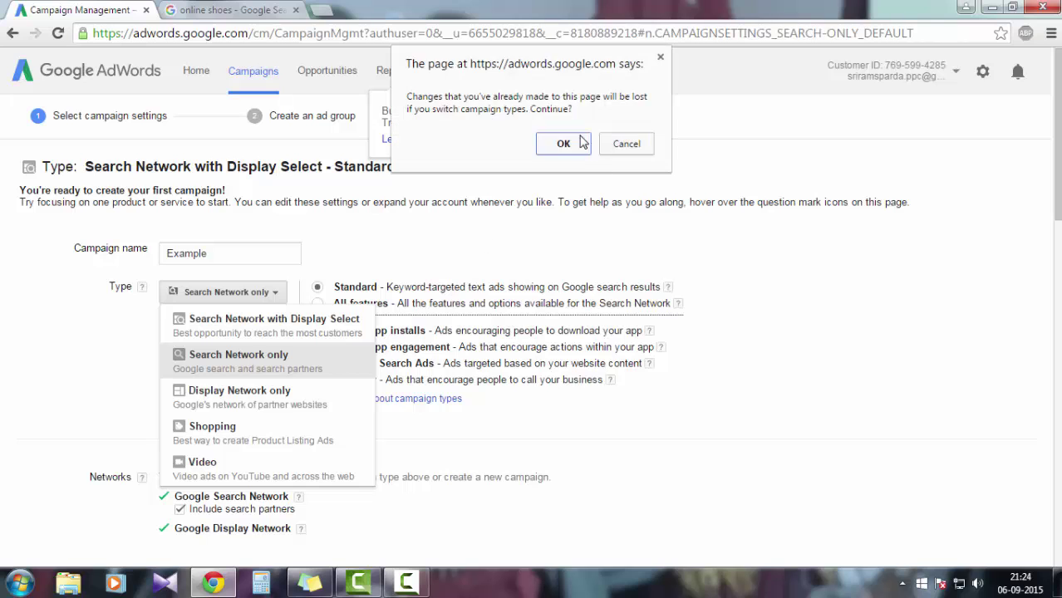
left_click(579, 139)
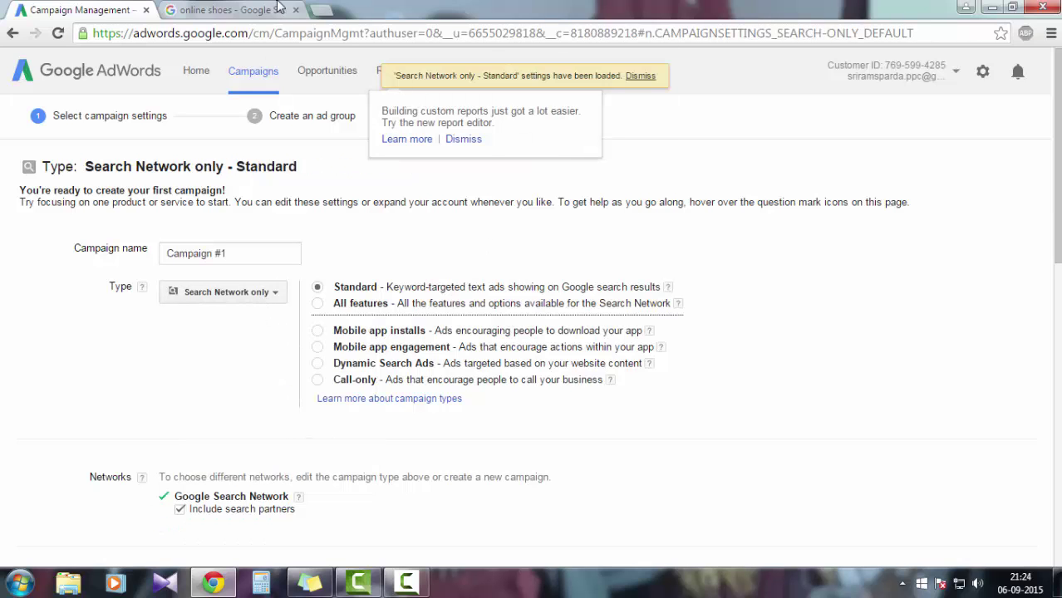
Highlight the sponsored shoe ads, including the yepme ad, in the online shoes results.
left_click(226, 9)
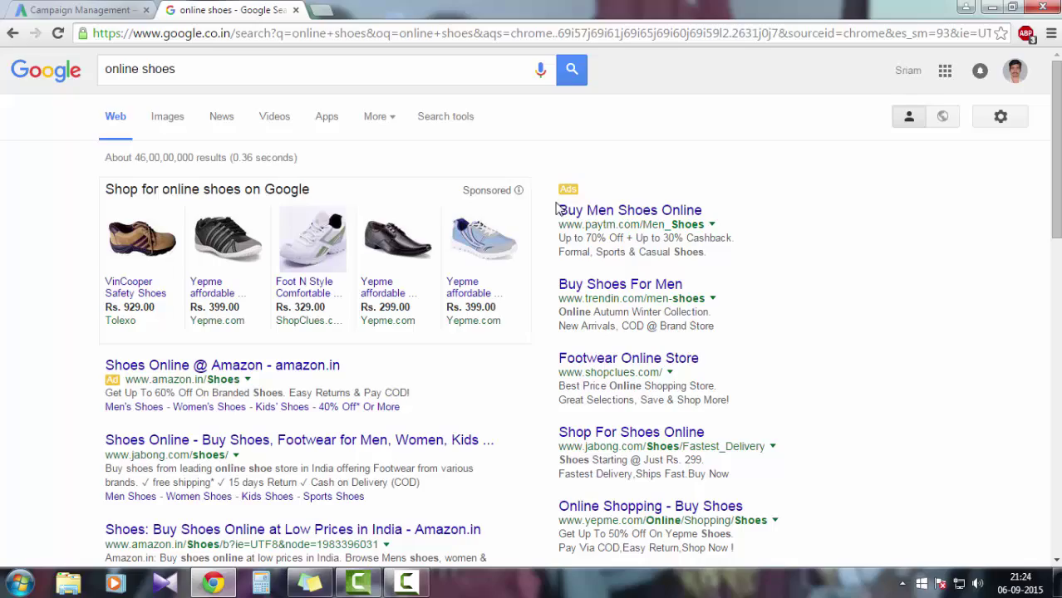
left_click_drag(555, 208, 748, 503)
scroll(748, 503, "down", 8)
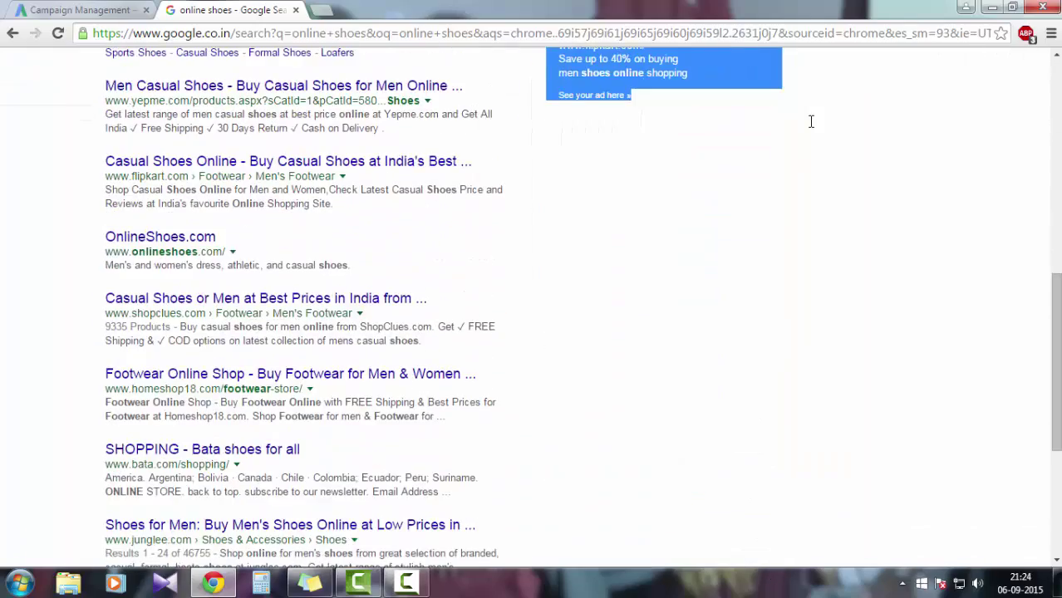
scroll(811, 119, "up", 8)
left_click_drag(812, 121, 790, 457)
left_click_drag(748, 453, 305, 286)
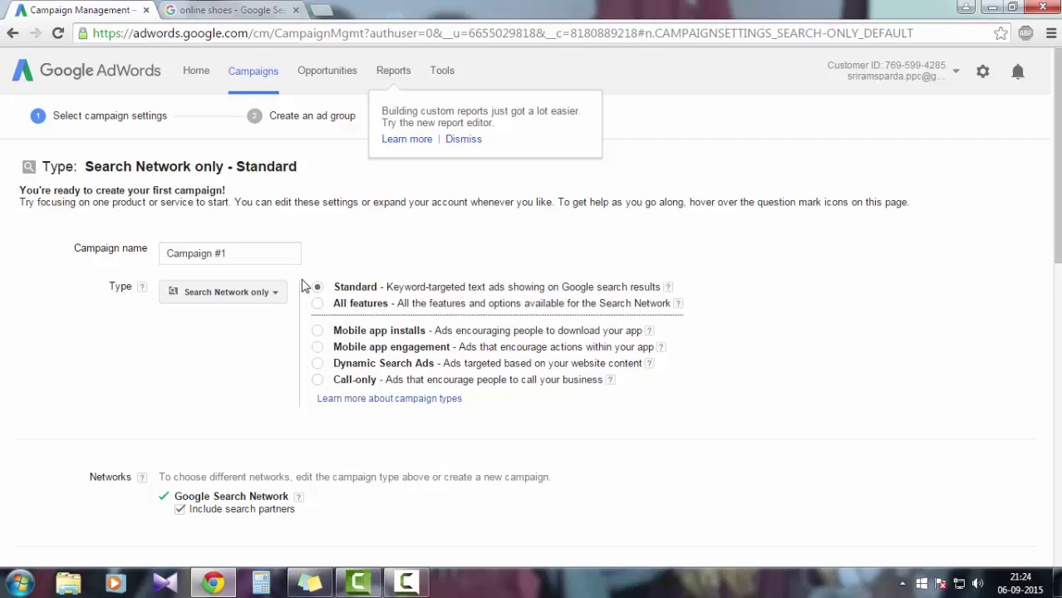
Retype the campaign name as 'Example' and highlight the Standard option's description.
left_click_drag(294, 247, 95, 260)
type("E")
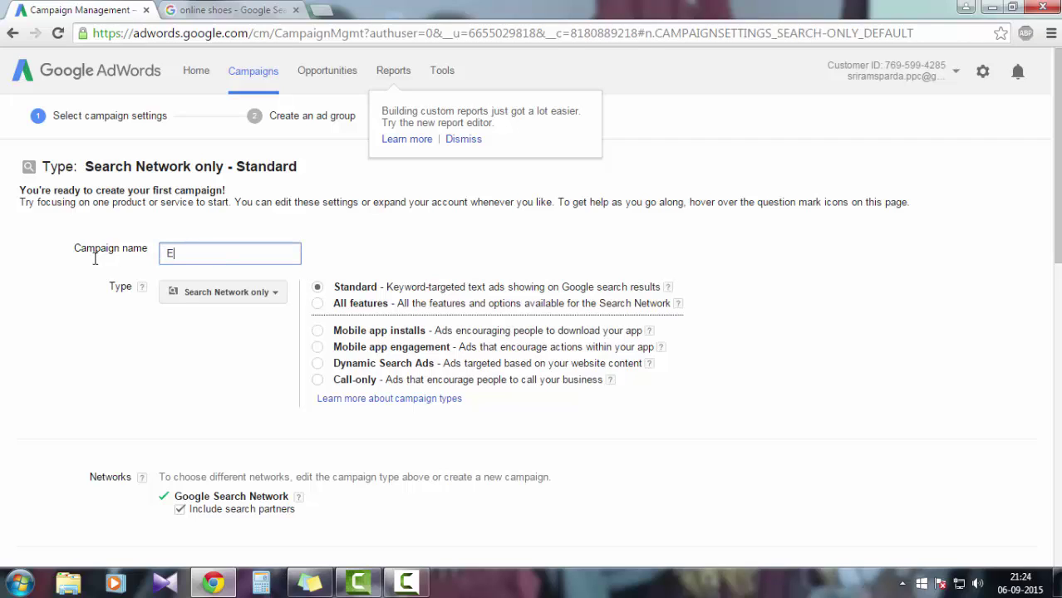
type("xample")
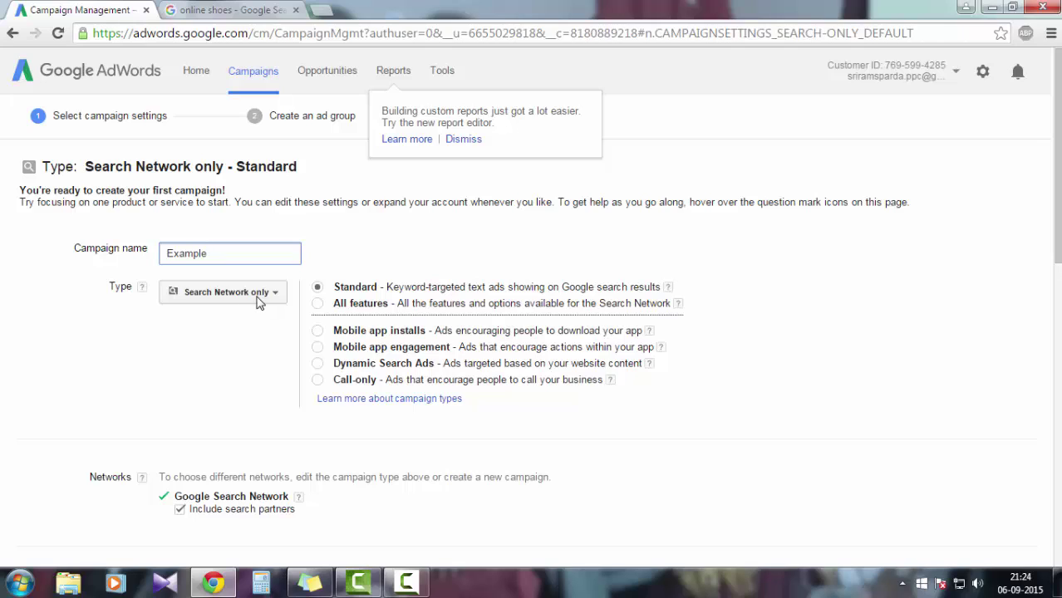
left_click_drag(387, 287, 665, 298)
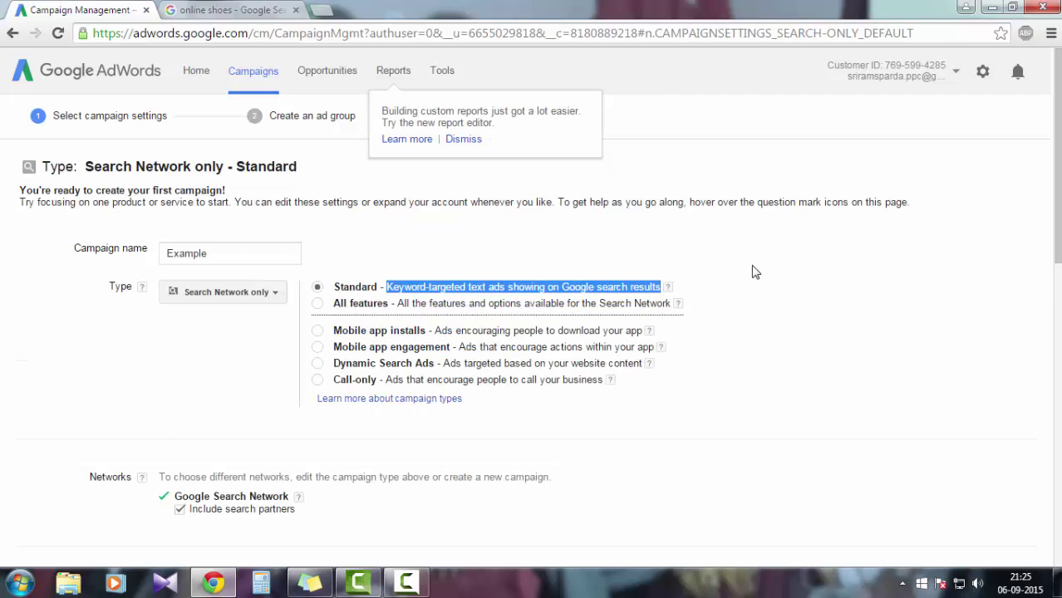
Scroll through the settings, highlighting the note that ads show on all devices.
scroll(752, 272, "down", 2)
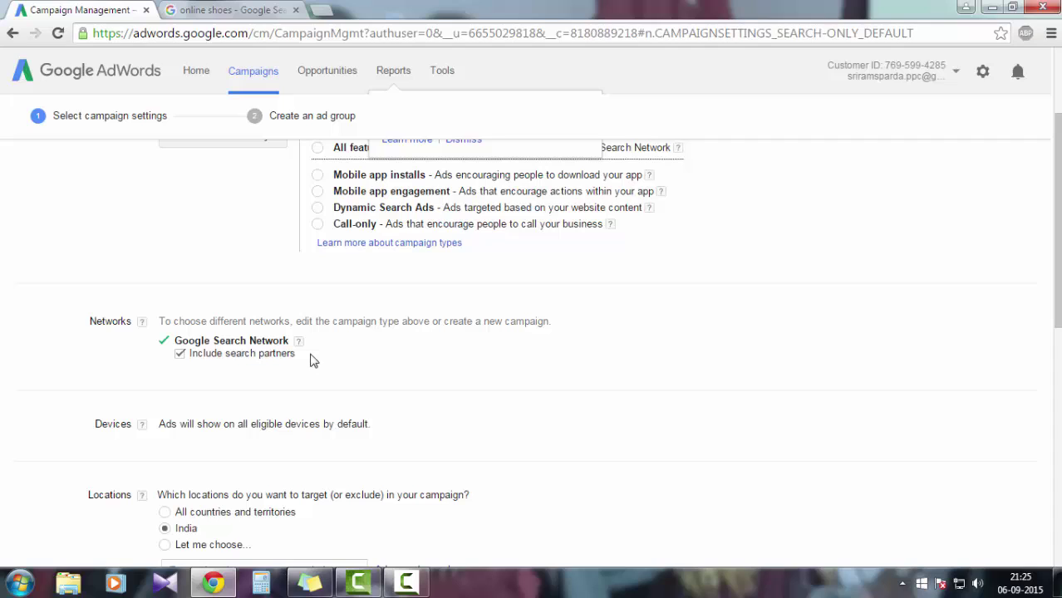
scroll(505, 353, "down", 1)
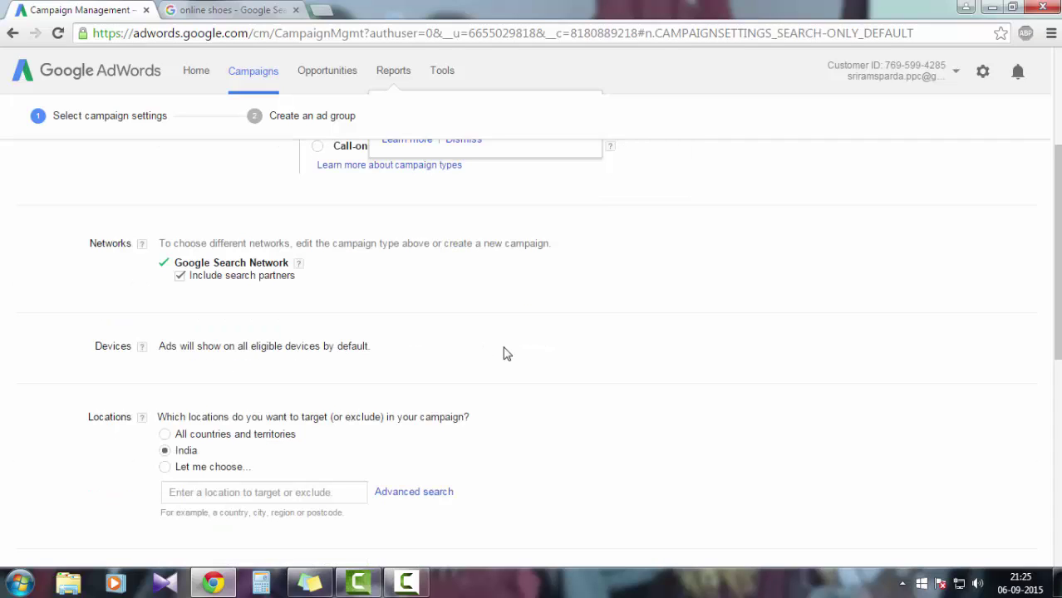
left_click_drag(168, 349, 519, 352)
left_click(182, 350)
Switch location targeting from India to 'Let me choose…'.
scroll(513, 352, "down", 1)
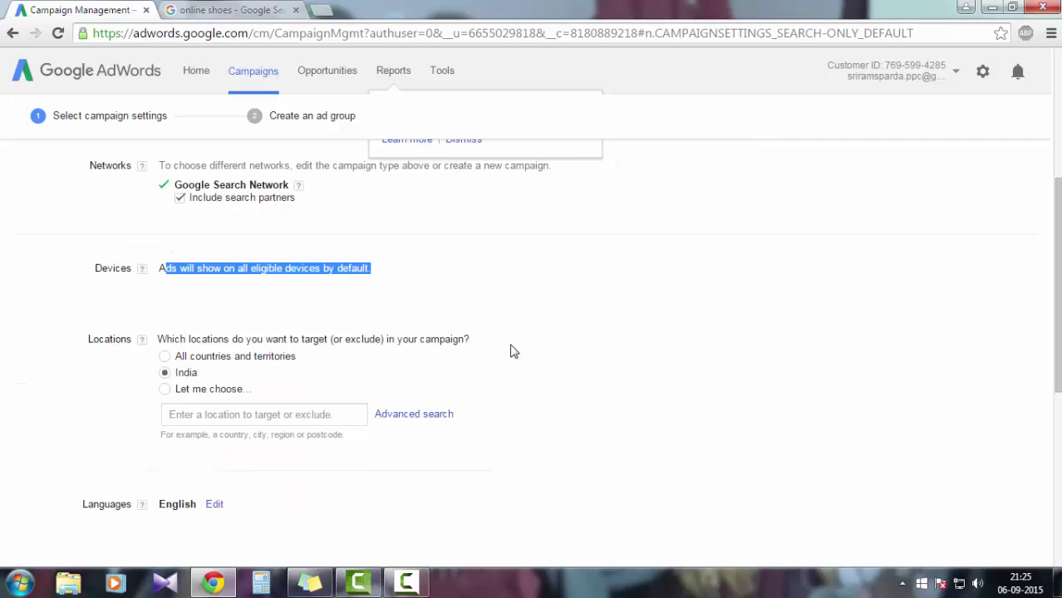
left_click(206, 378)
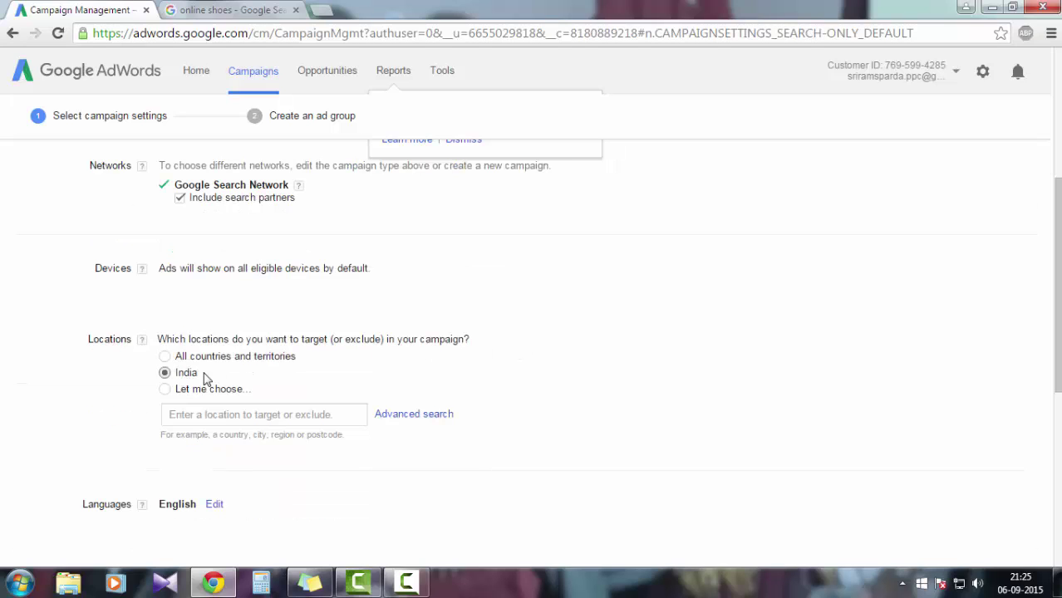
double_click(205, 378)
left_click(257, 381)
left_click(165, 388)
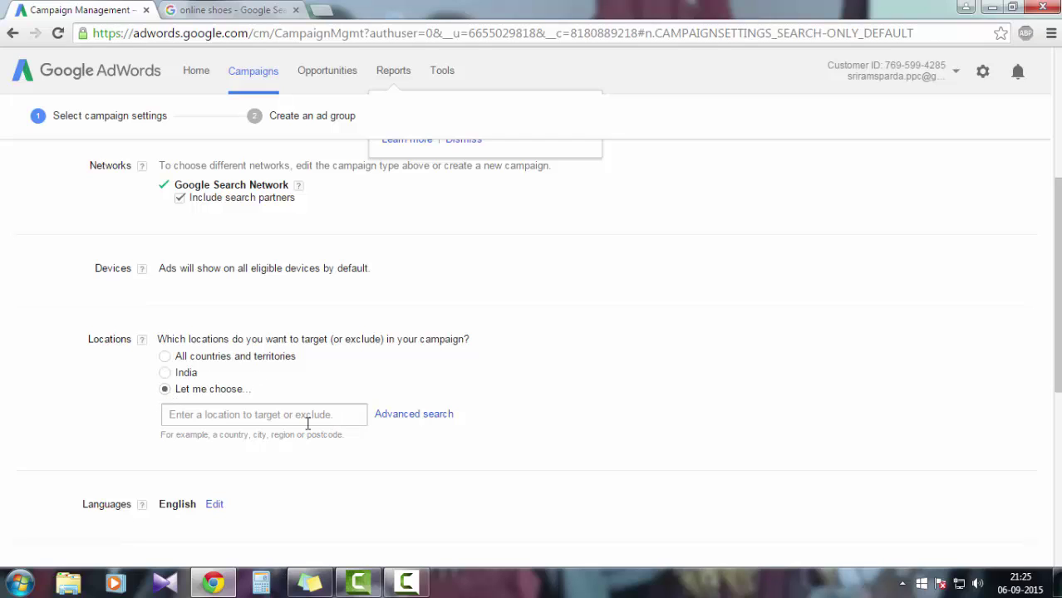
Set location targeting back to India and scroll down to the bid strategy.
left_click(165, 372)
scroll(739, 392, "down", 2)
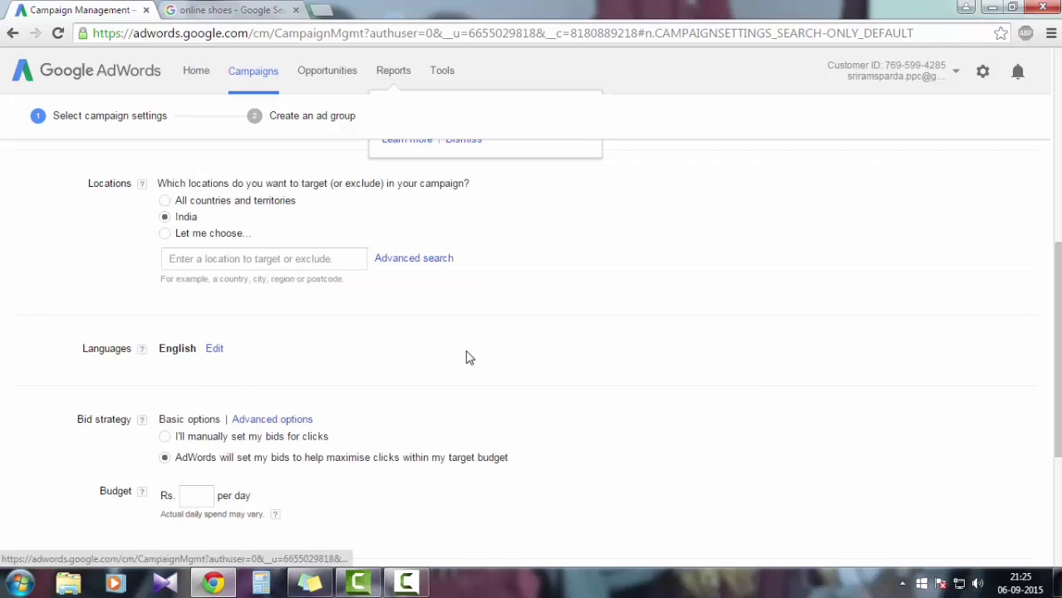
scroll(504, 352, "down", 1)
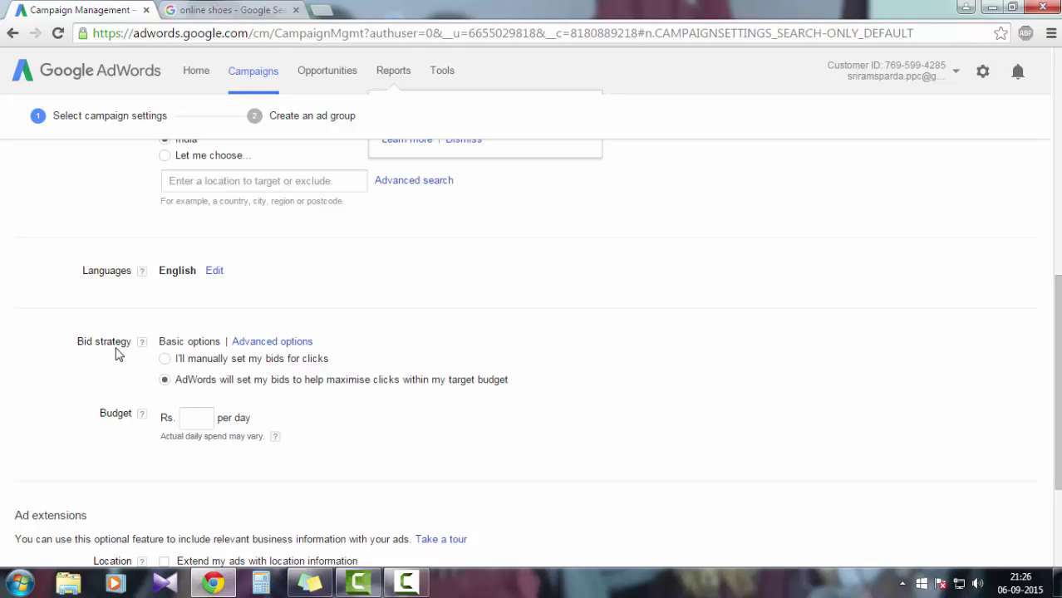
Scroll through the sponsored ads in the online shoes search results.
left_click(233, 10)
left_click(861, 281)
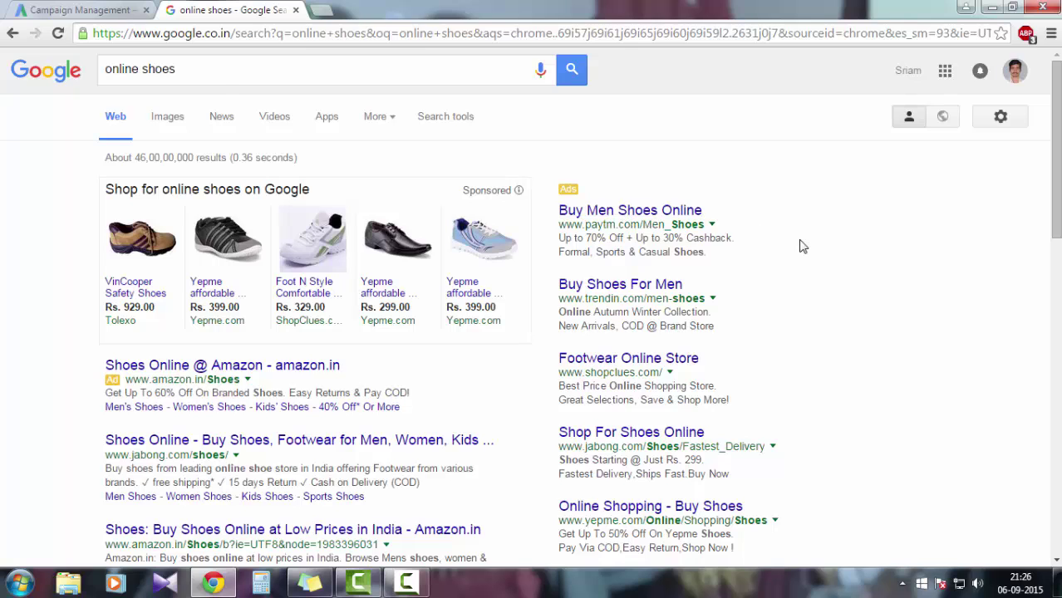
scroll(801, 244, "down", 1)
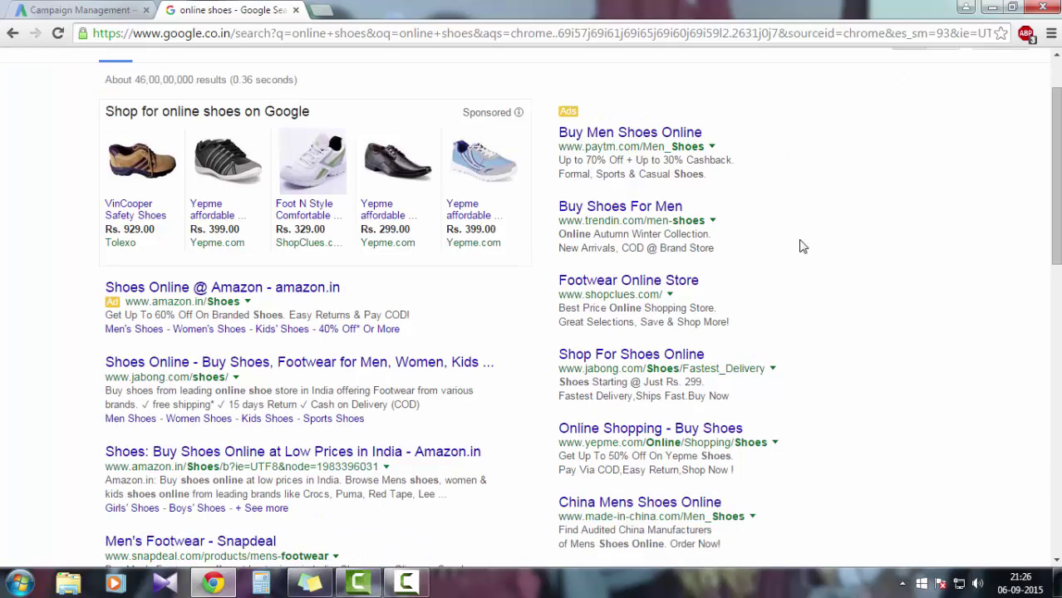
scroll(802, 246, "down", 1)
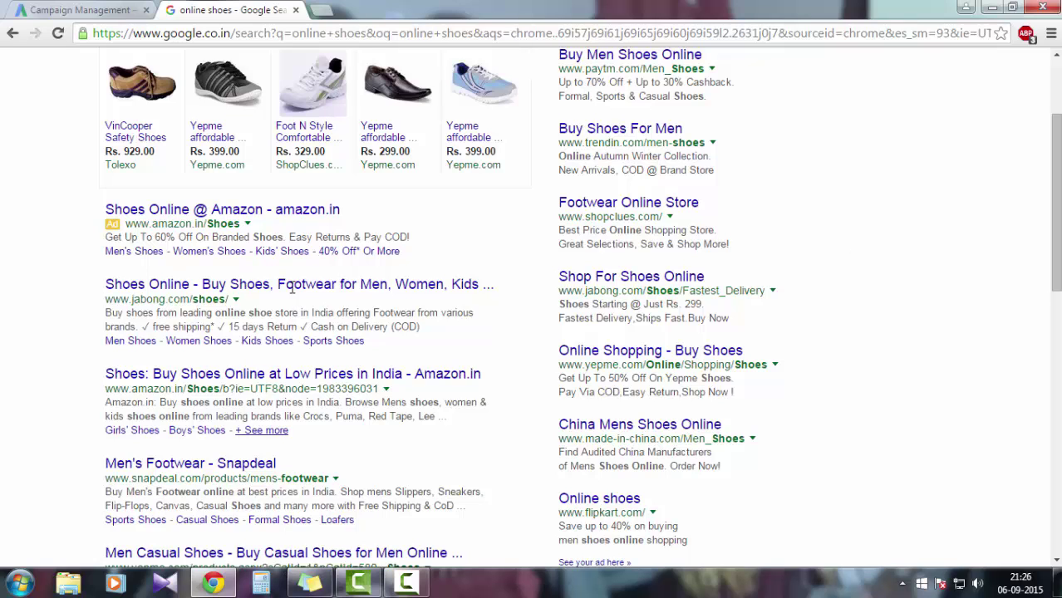
scroll(914, 248, "up", 2)
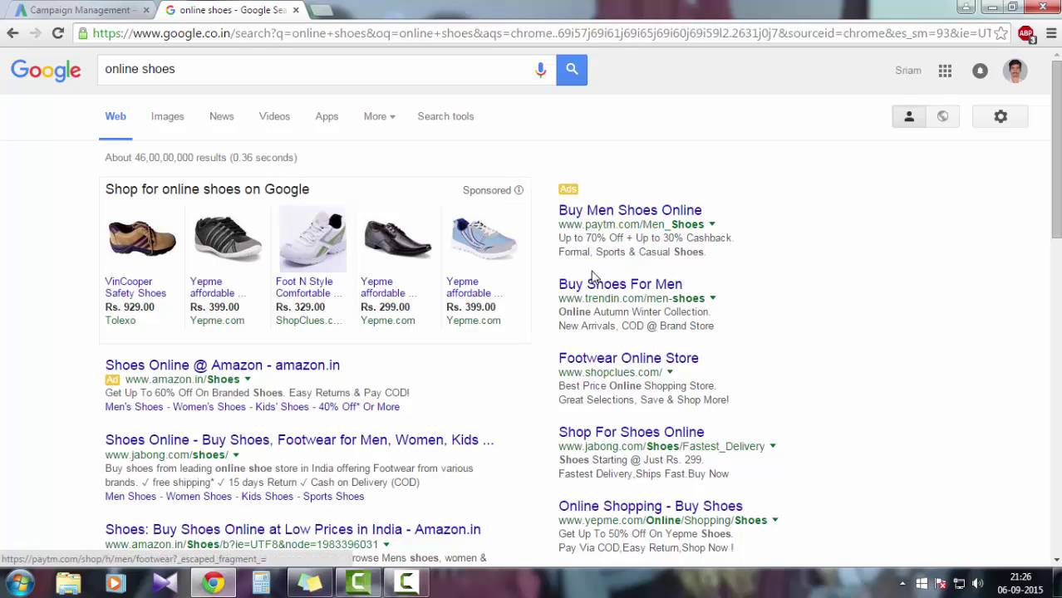
scroll(305, 430, "down", 1)
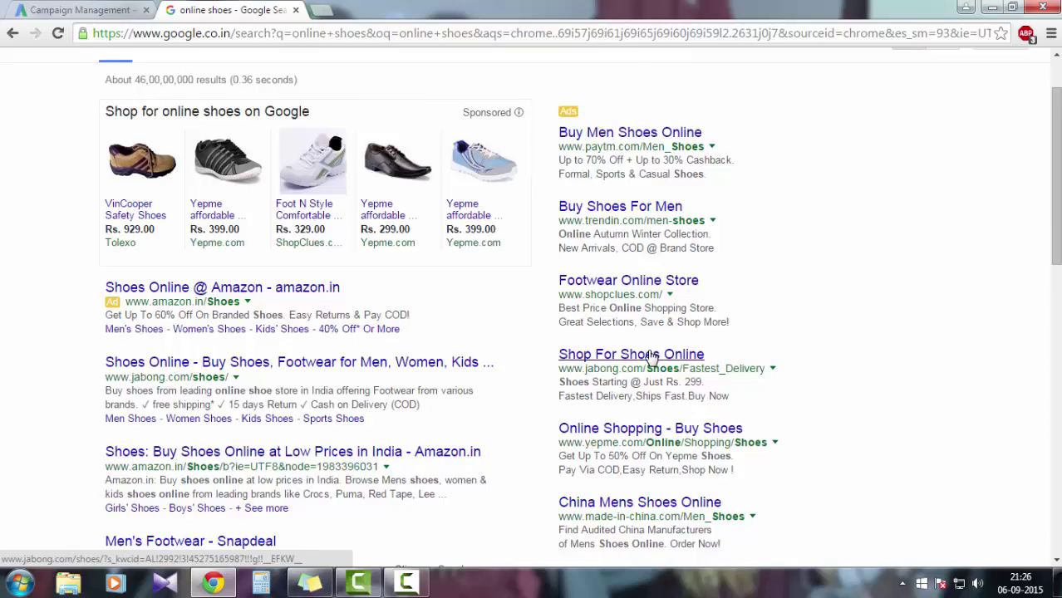
scroll(654, 356, "down", 10)
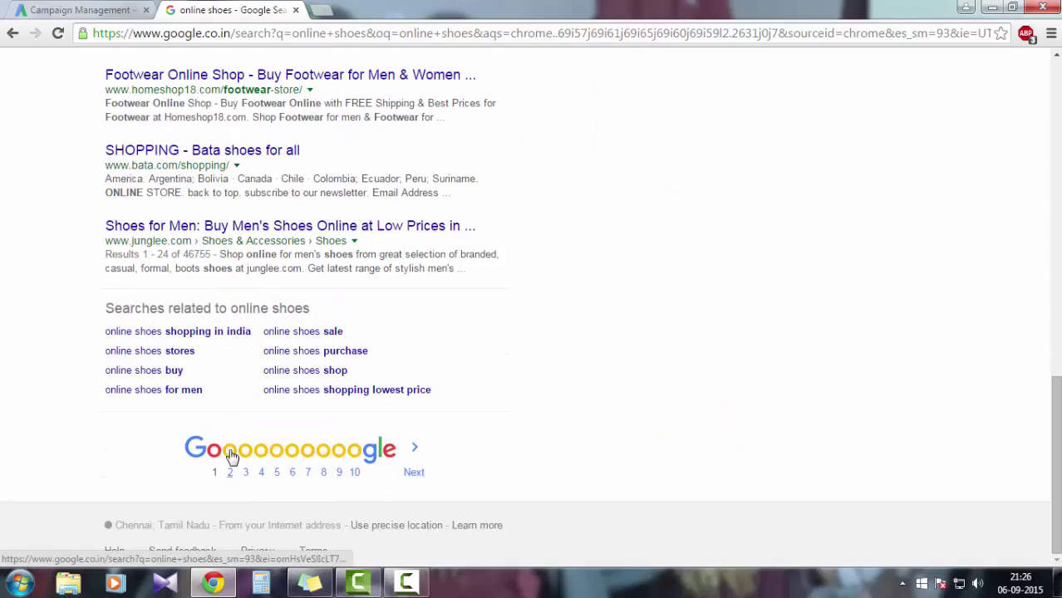
scroll(735, 383, "up", 12)
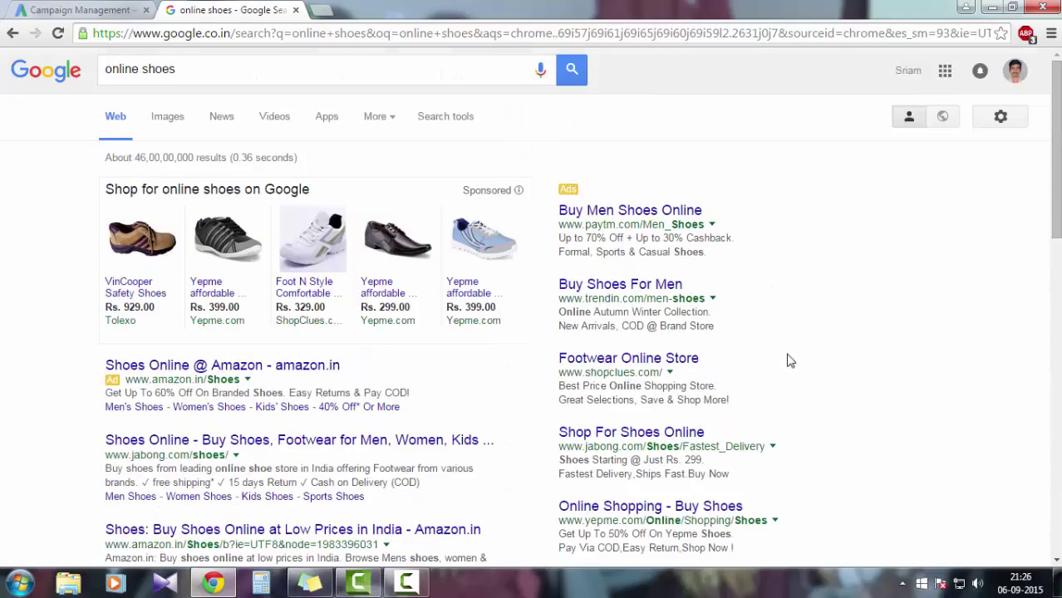
Highlight the automatic maximise-clicks bidding description, comparing it with the shoe ads.
left_click(81, 10)
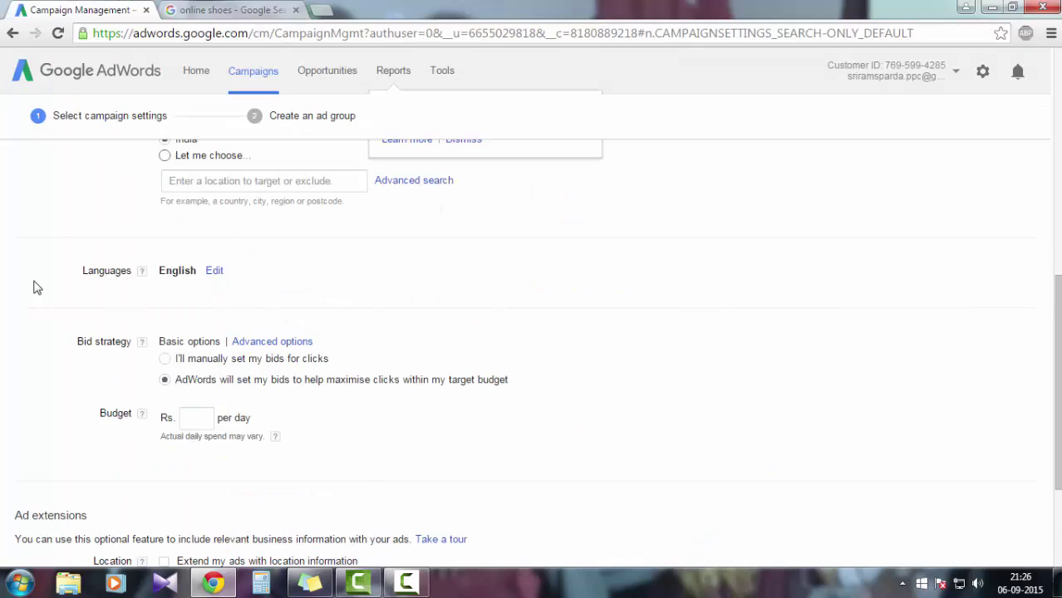
left_click_drag(256, 308, 507, 301)
left_click(251, 10)
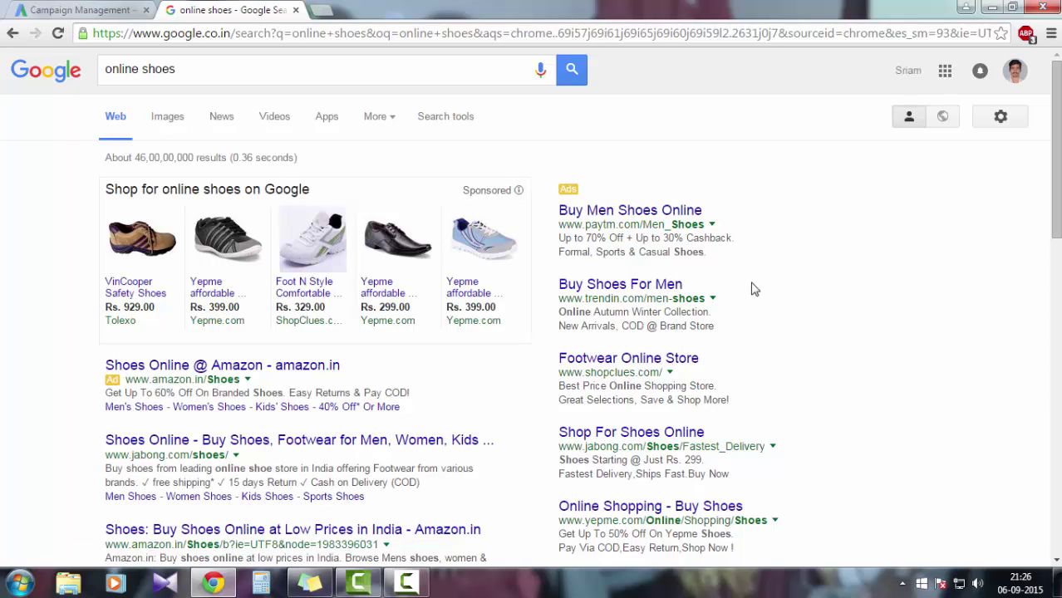
left_click(79, 9)
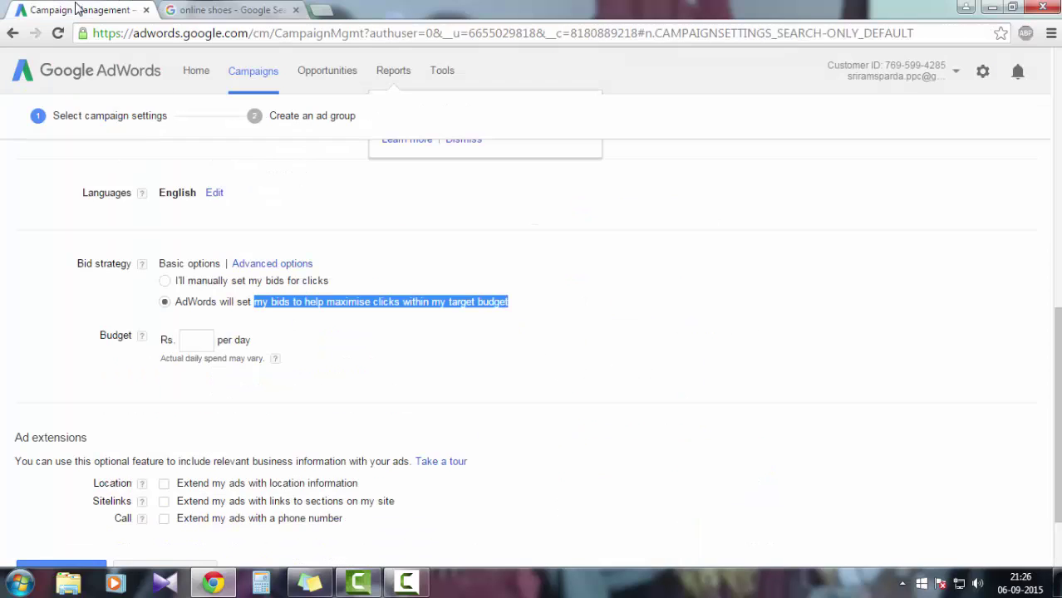
Choose manual bidding for clicks and enter a default bid.
left_click(166, 282)
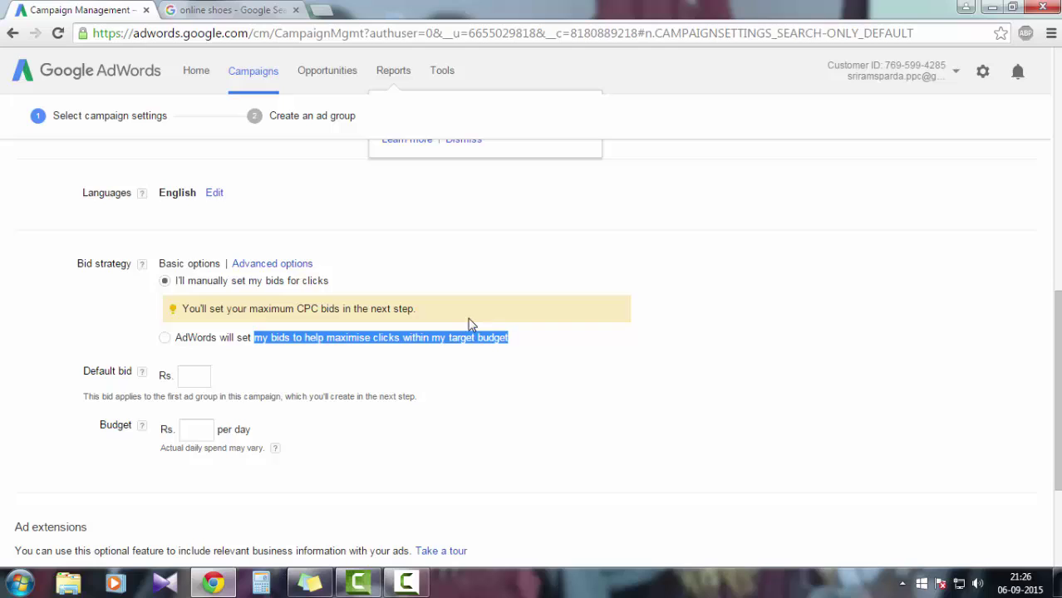
left_click(508, 316)
left_click(207, 376)
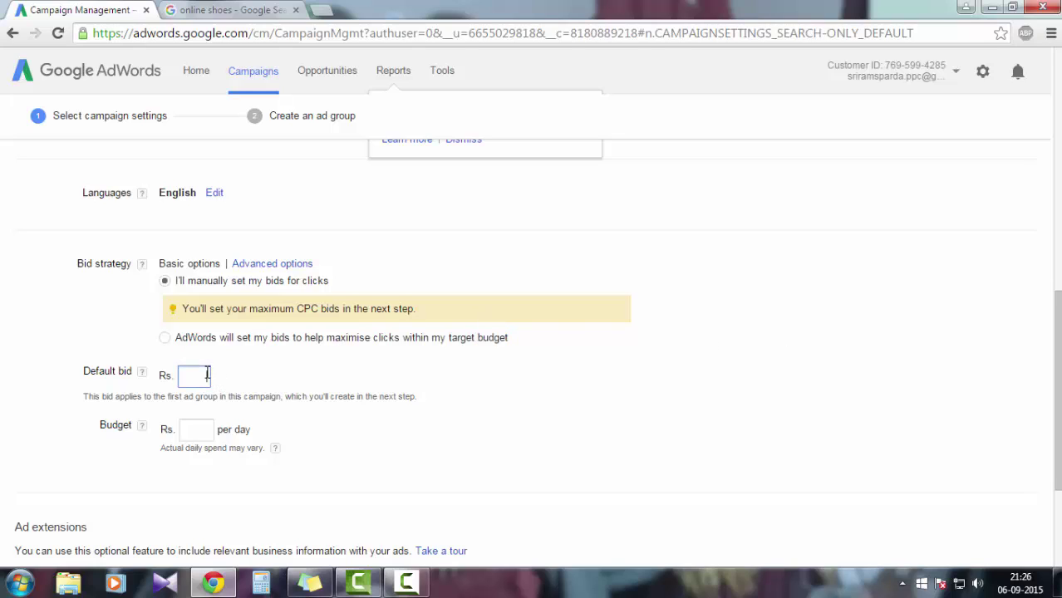
left_click(496, 372)
scroll(667, 346, "up", 5)
Browse the online shoes search results, then return to the campaign settings.
left_click(237, 10)
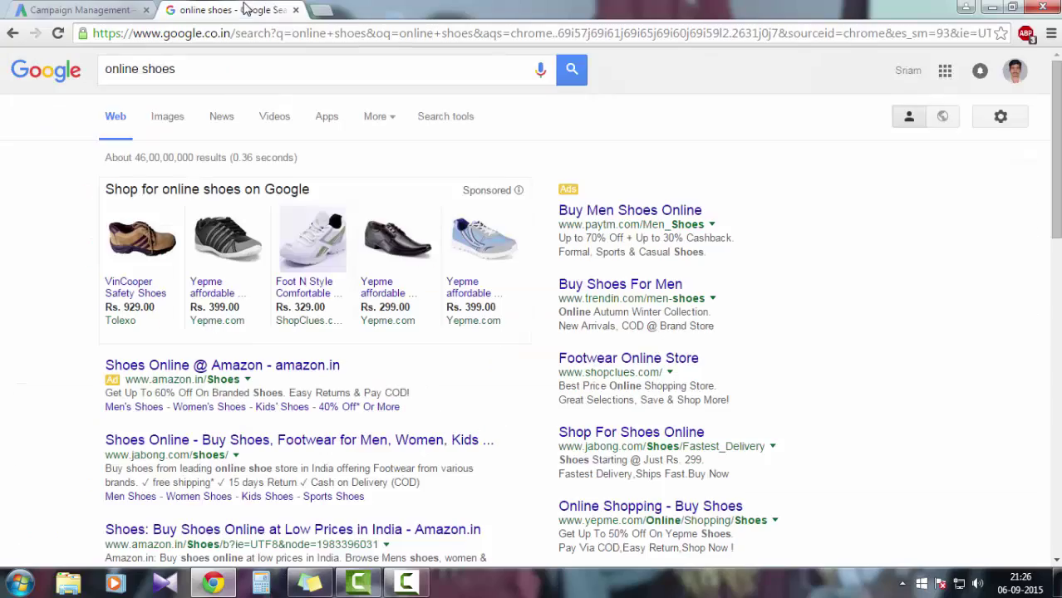
scroll(909, 322, "down", 6)
scroll(909, 323, "up", 6)
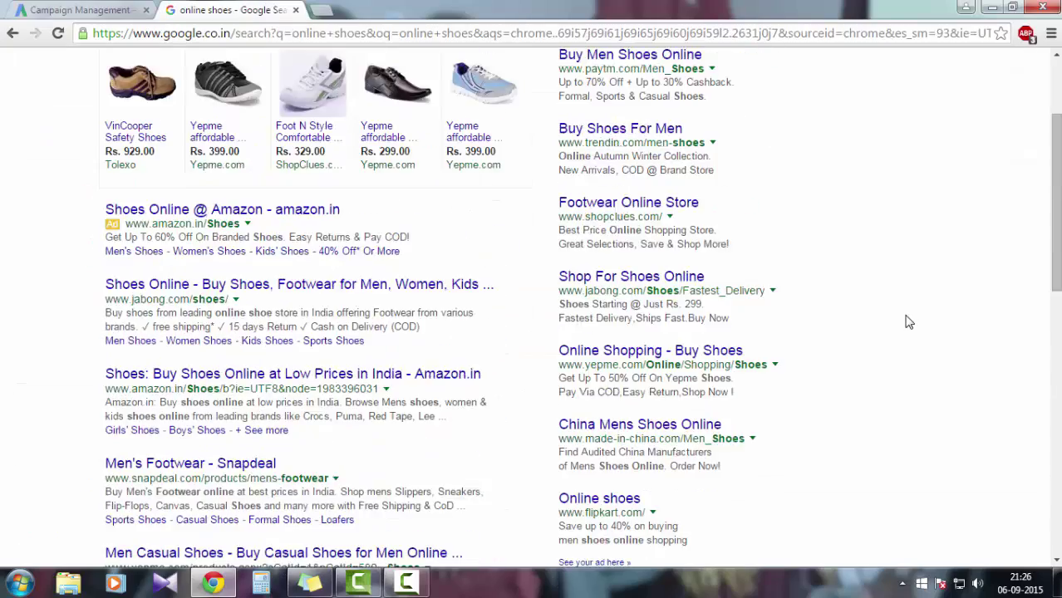
scroll(909, 322, "down", 4)
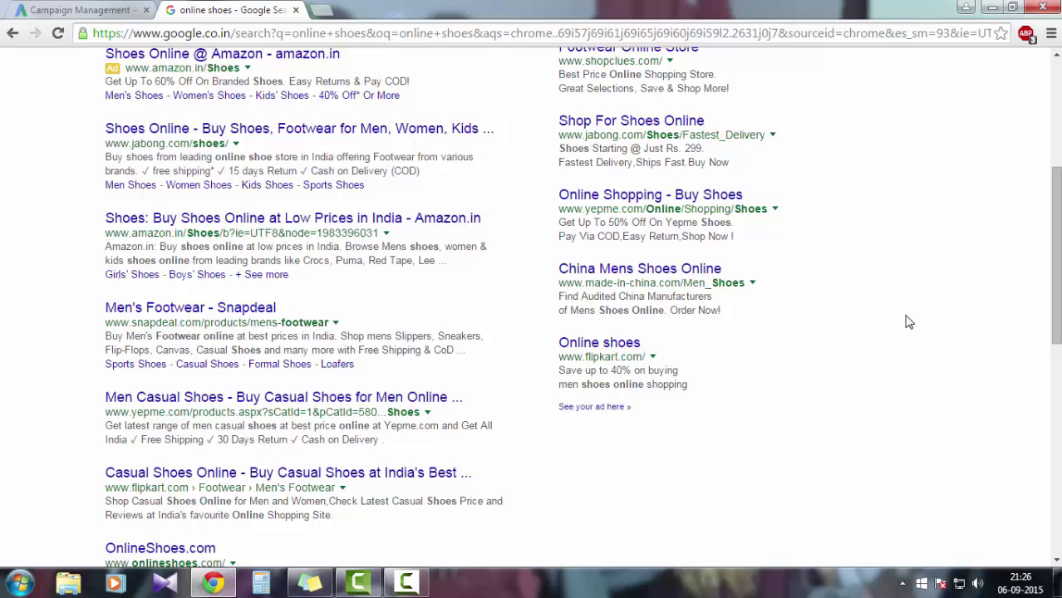
scroll(909, 322, "up", 4)
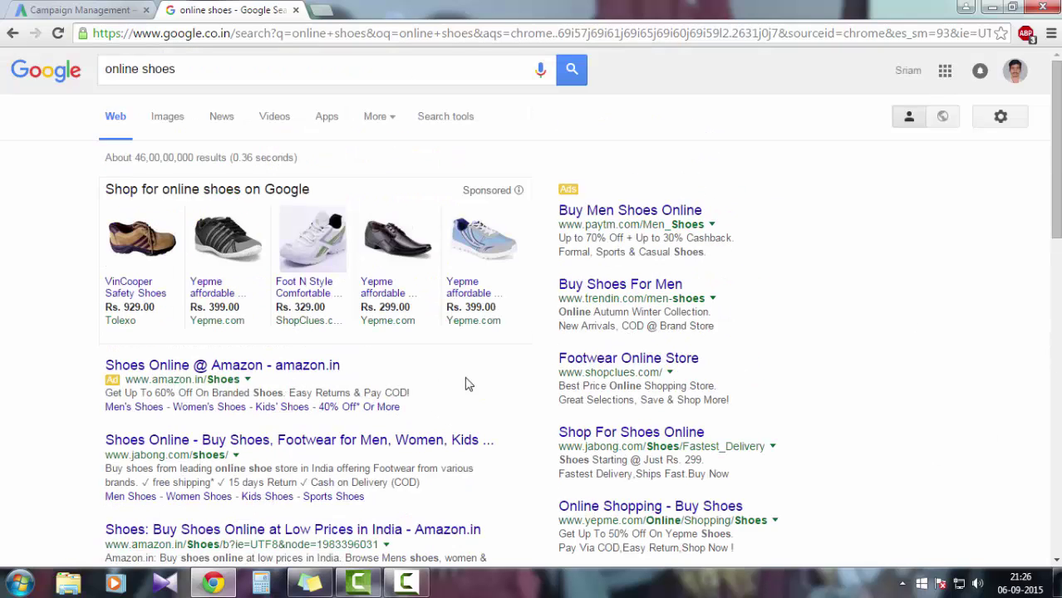
left_click(192, 69)
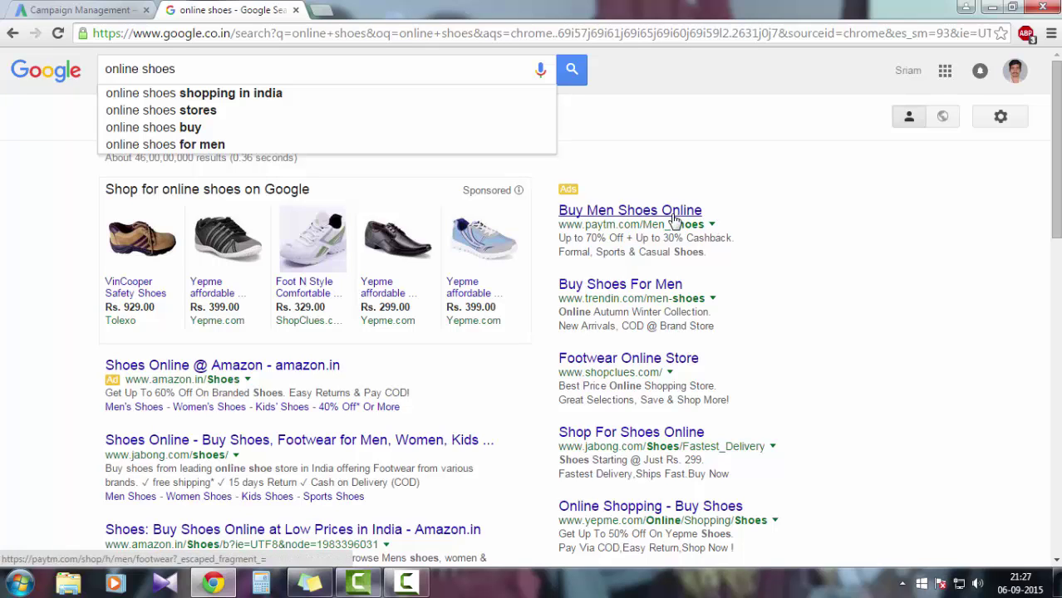
left_click(75, 10)
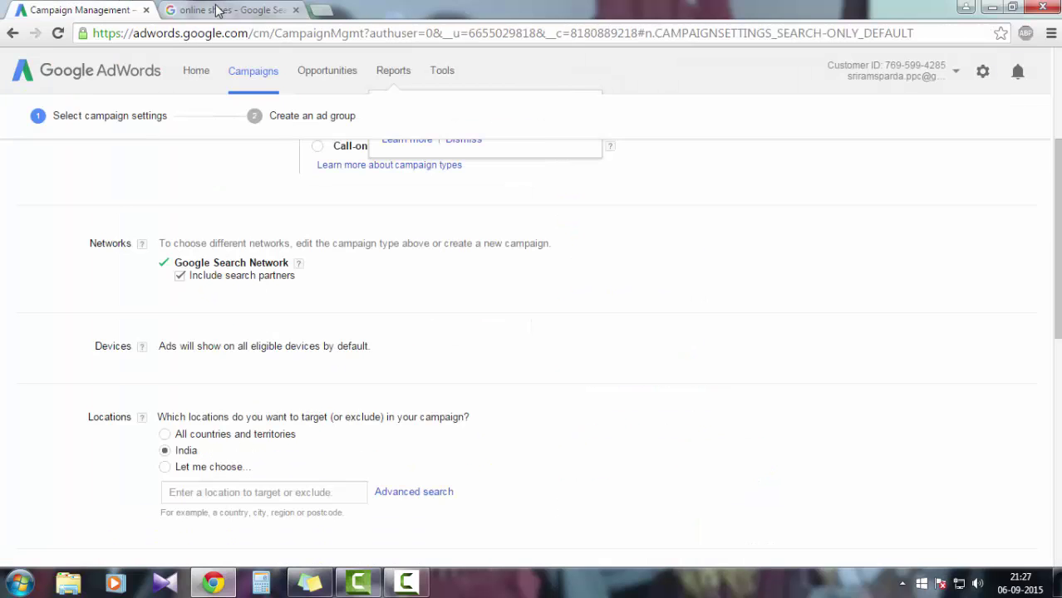
left_click(218, 10)
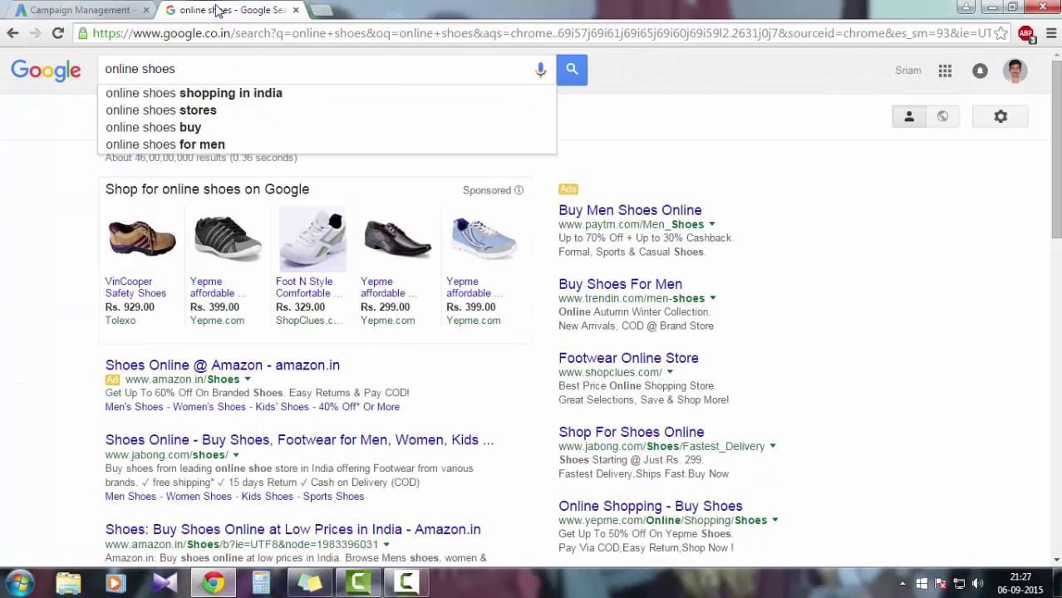
left_click(105, 12)
Highlight the Default bid of 3 and the daily Budget of 100.
scroll(378, 432, "down", 3)
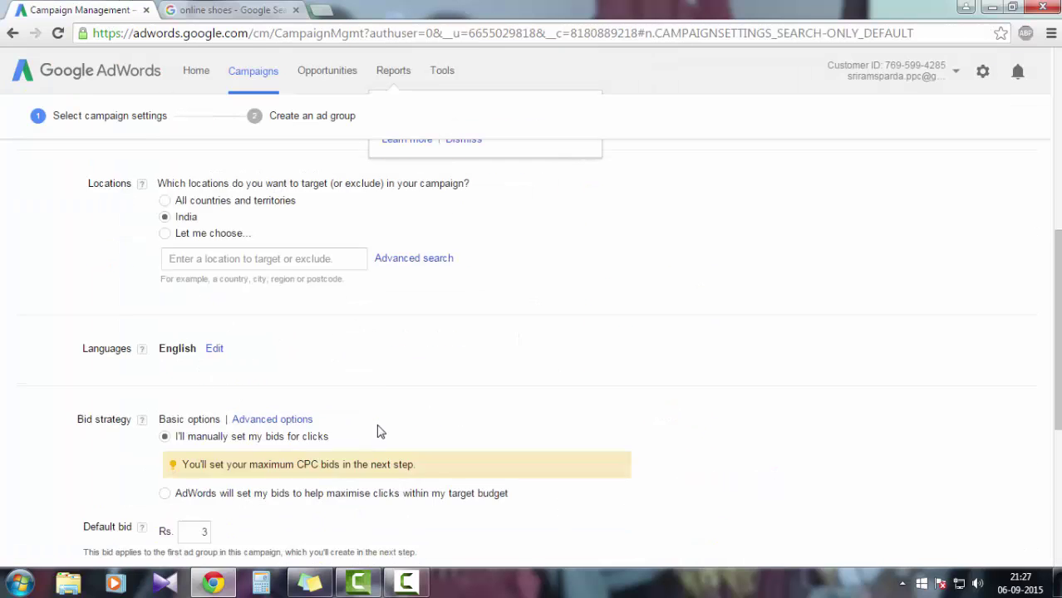
left_click_drag(184, 374, 280, 374)
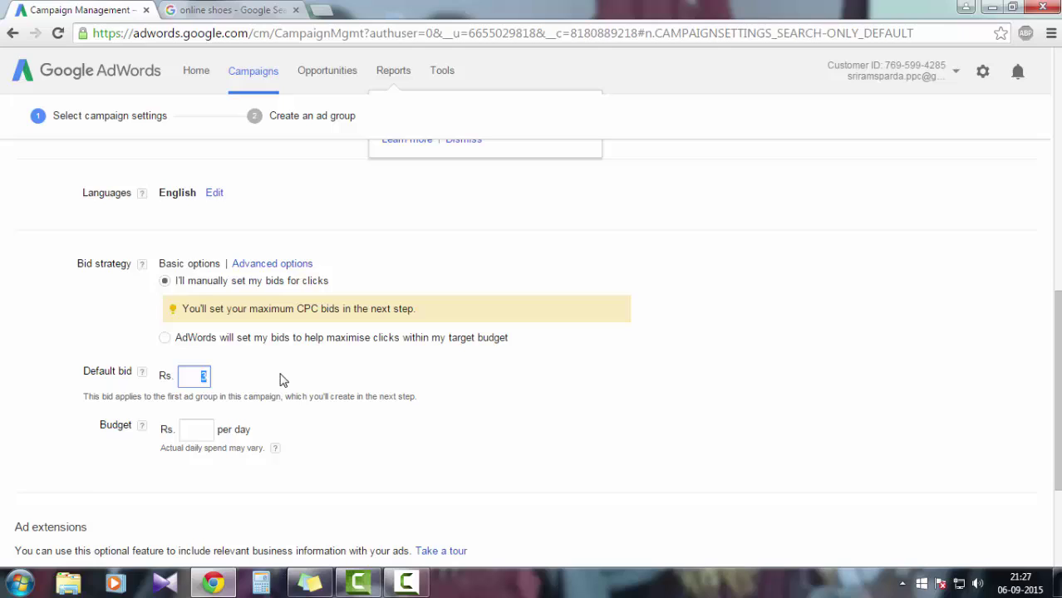
left_click(207, 432)
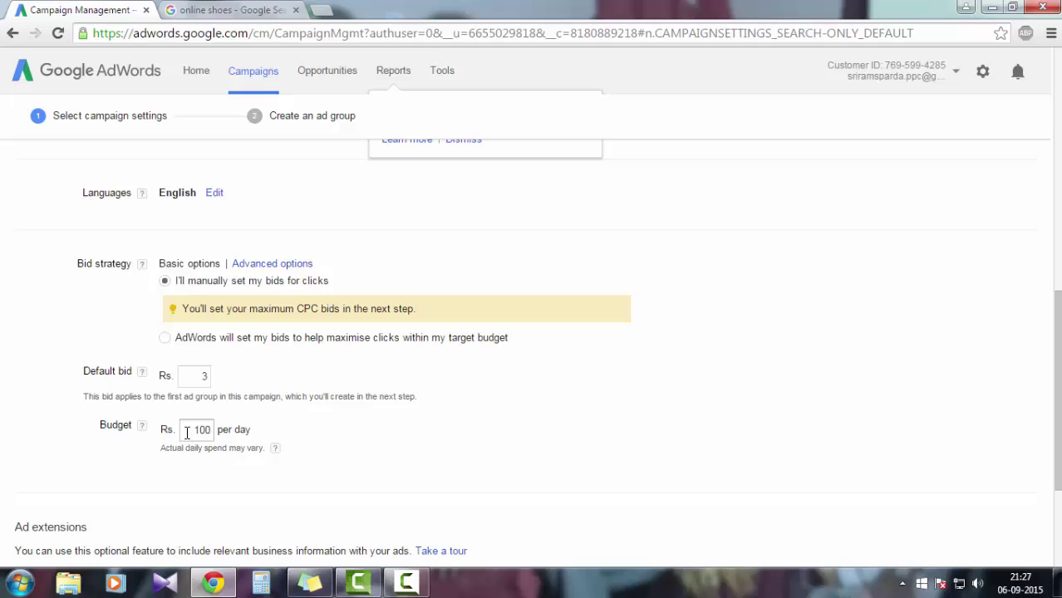
left_click_drag(187, 429, 295, 430)
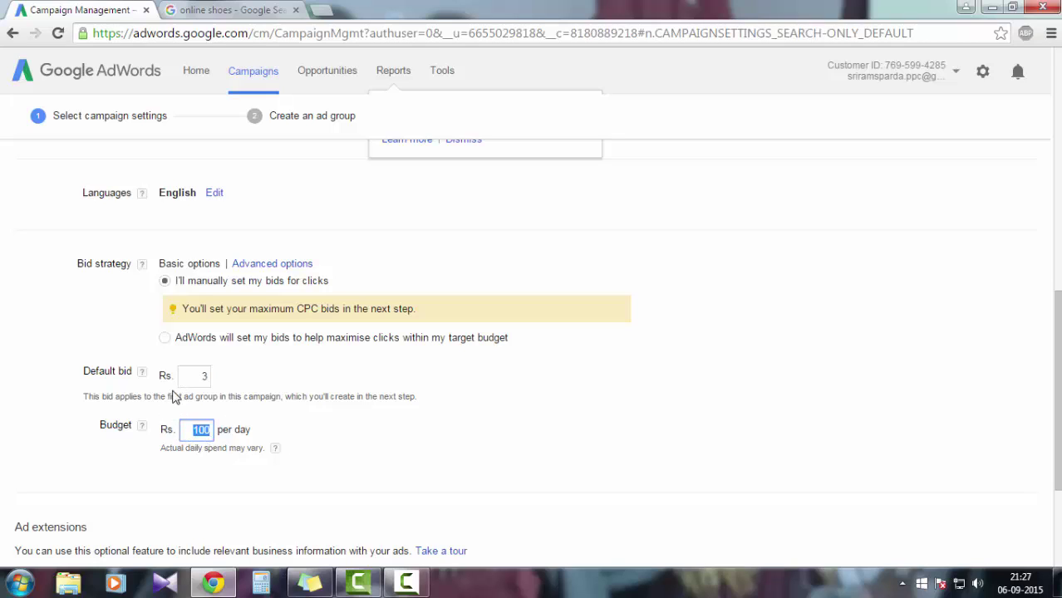
left_click_drag(193, 376, 249, 377)
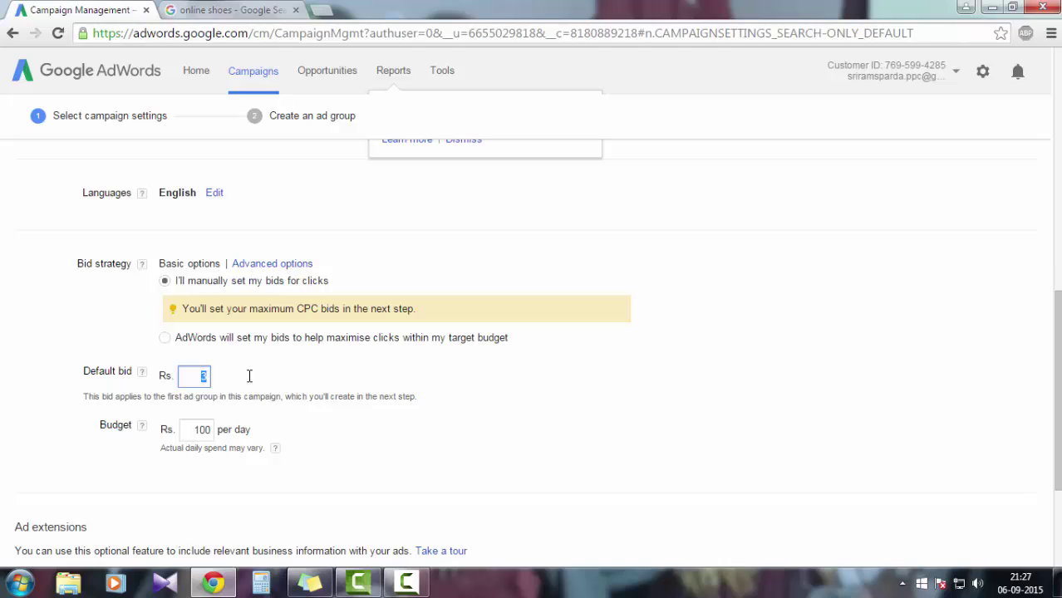
left_click_drag(199, 430, 271, 426)
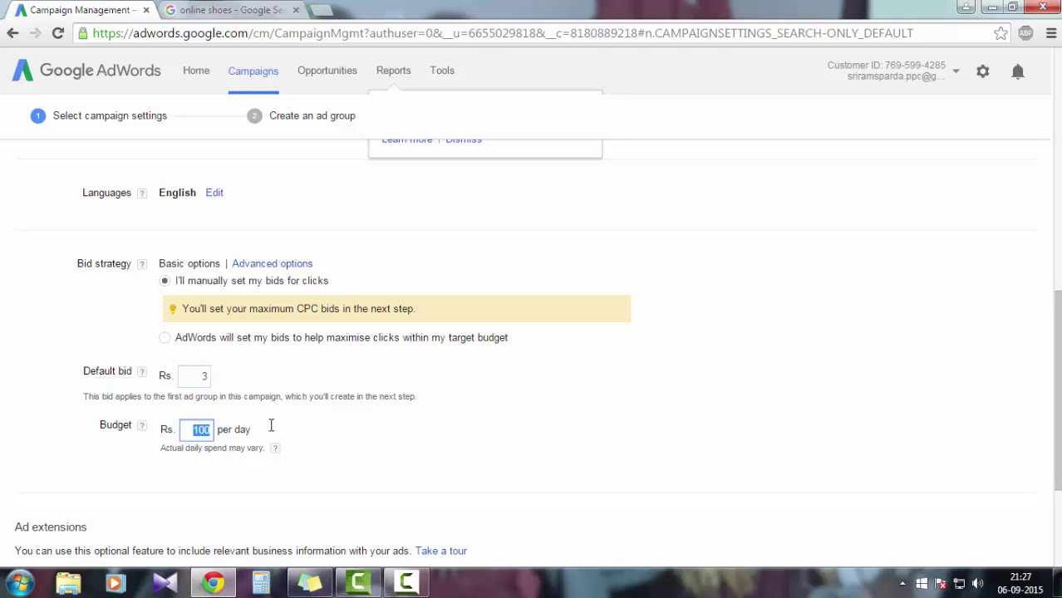
left_click(362, 432)
left_click_drag(193, 376, 276, 375)
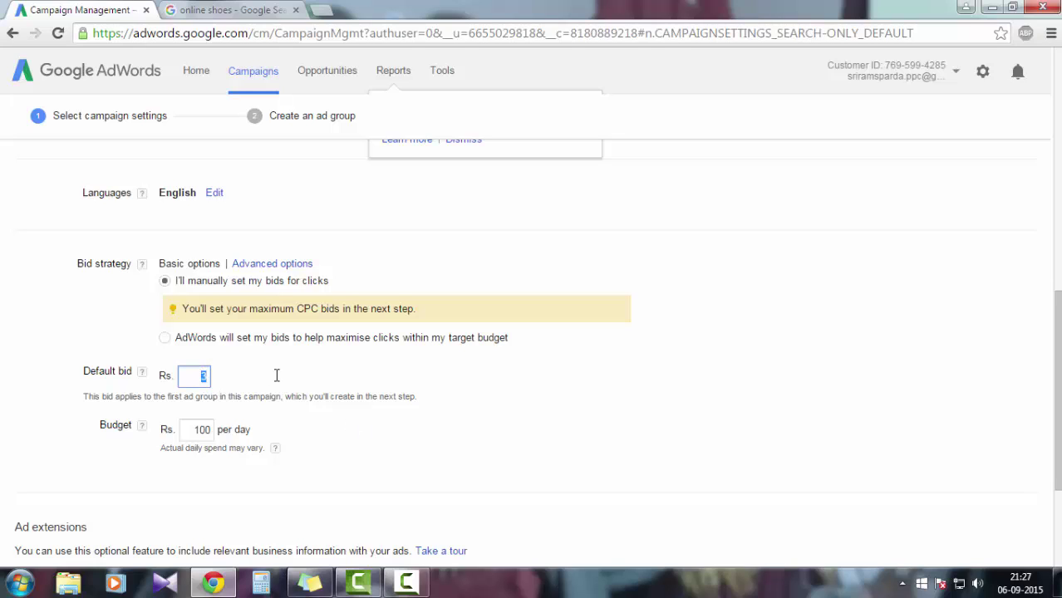
Change the Default bid to 10, then back to Rs. 3, and scroll toward Save and continue.
type("10")
left_click(427, 433)
left_click(189, 375)
left_click_drag(189, 376, 249, 373)
type("3")
left_click(329, 439)
scroll(445, 429, "down", 1)
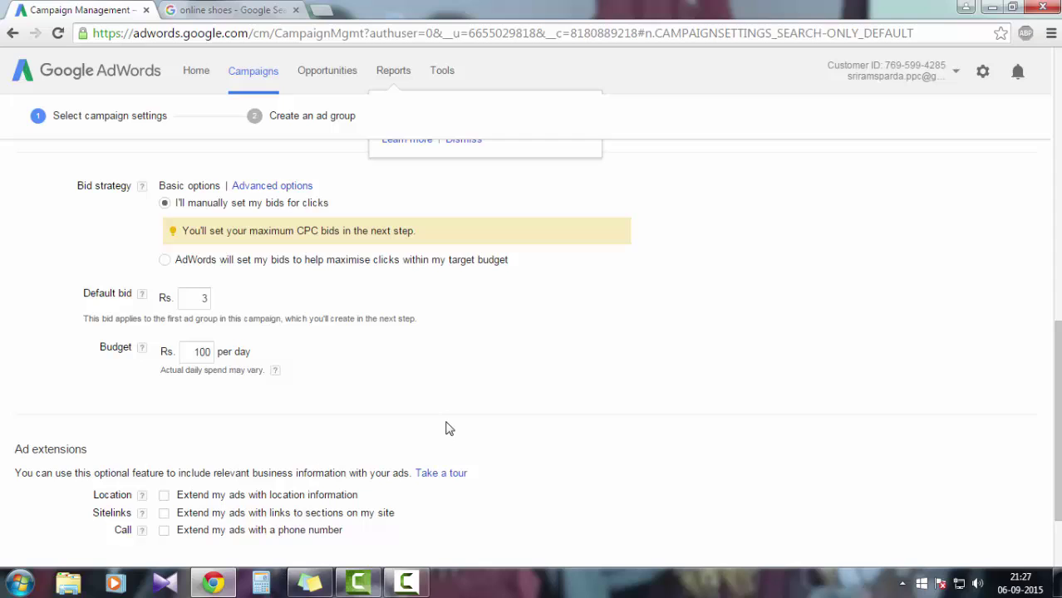
scroll(446, 428, "down", 2)
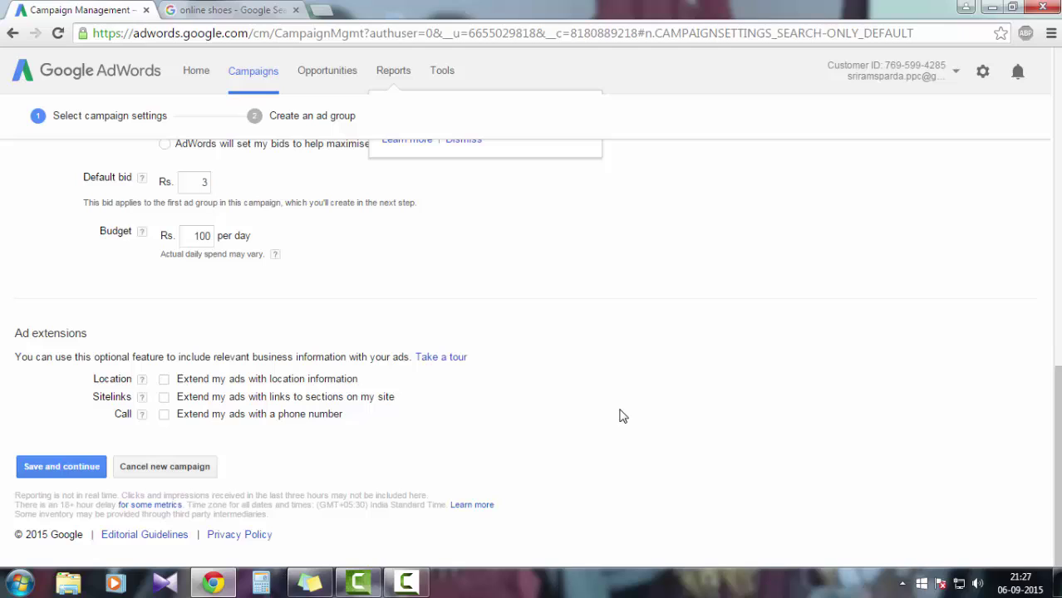
Save the campaign settings and enter the animation blog's blogspot.in address as the landing page.
left_click(75, 470)
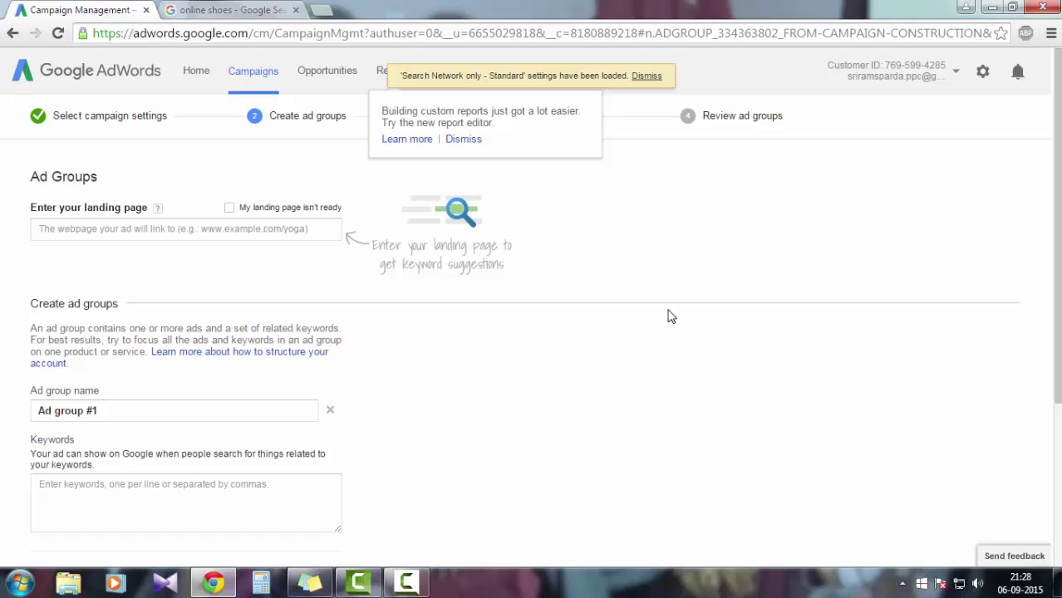
left_click(86, 229)
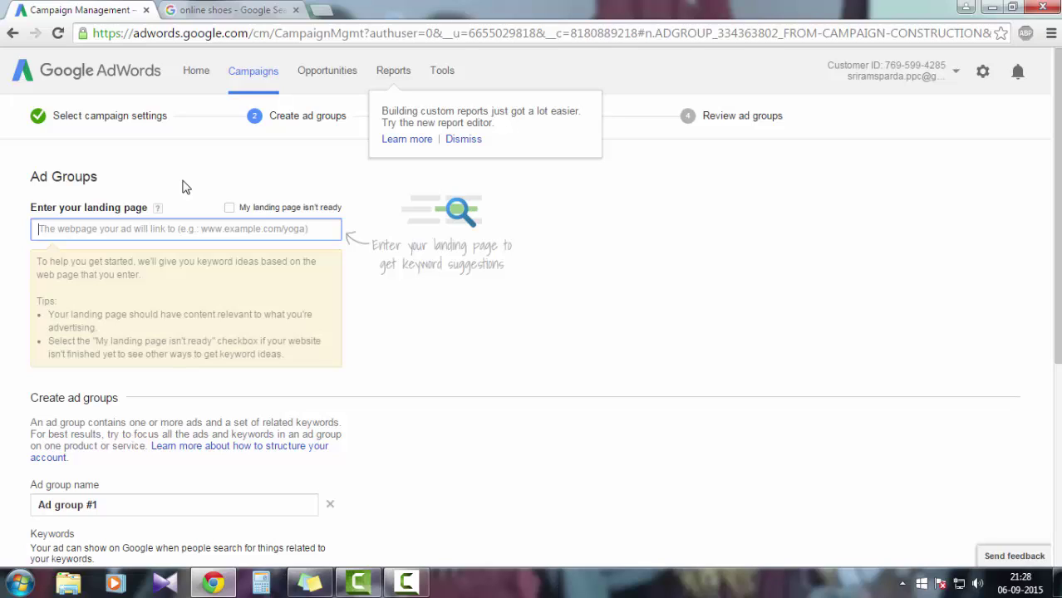
type("http://")
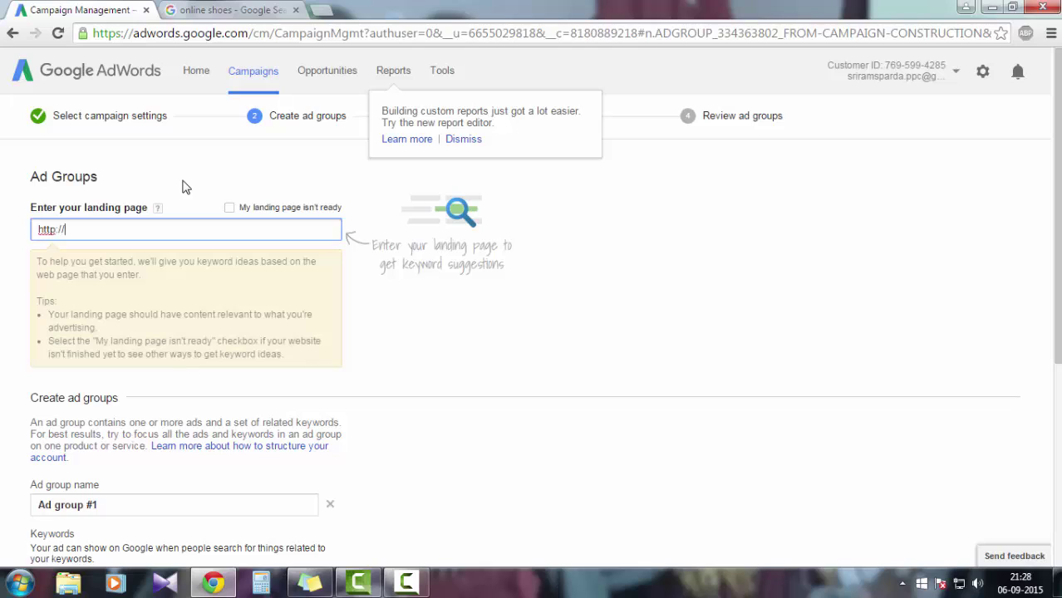
type("www.go")
type("lorias")
type("riramanimati")
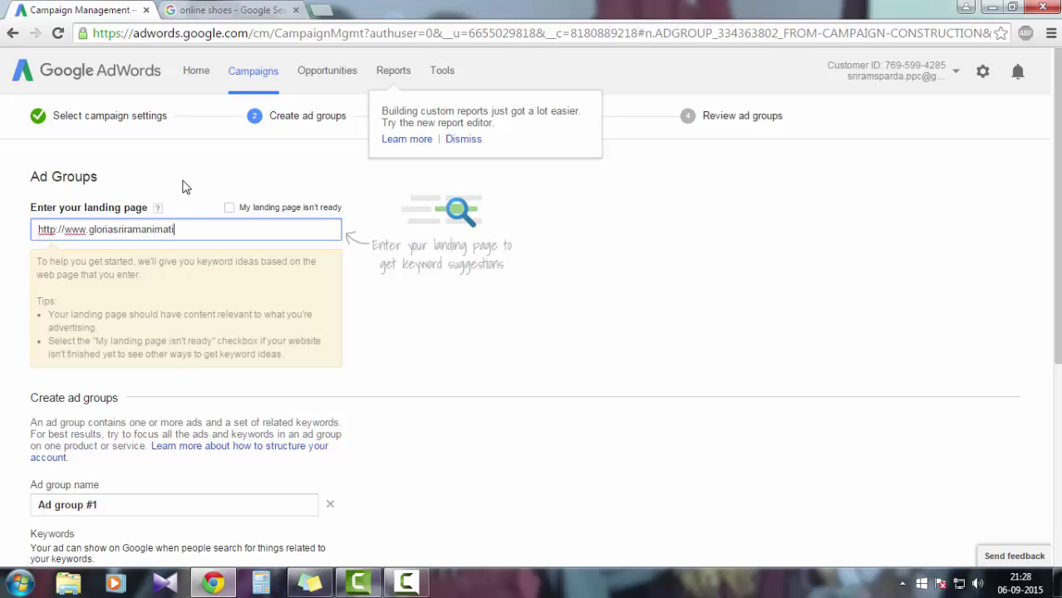
type("on.blogspot.in")
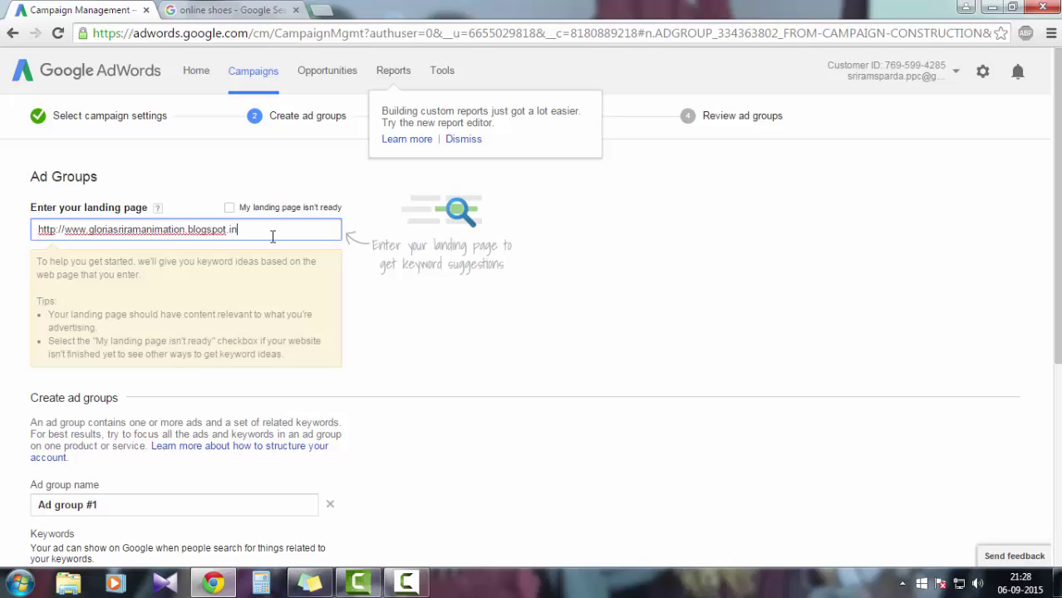
Select the whole landing page URL text.
left_click_drag(261, 233, 8, 229)
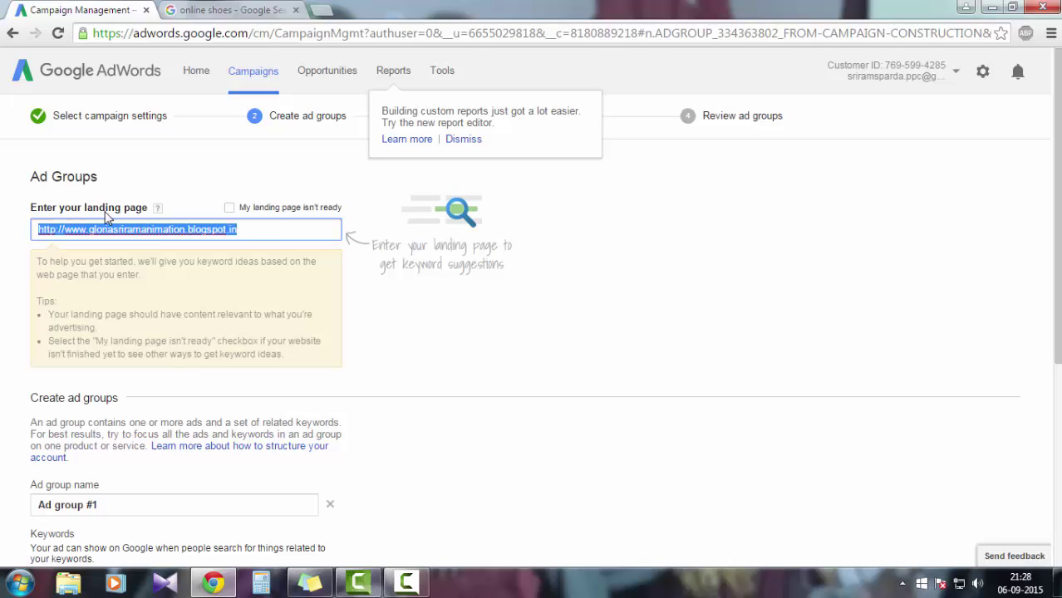
left_click(257, 231)
left_click_drag(267, 230, 25, 230)
left_click_drag(247, 230, 22, 230)
Bring up keyword suggestions for the blogspot landing page from the Ad group name field.
scroll(501, 294, "down", 1)
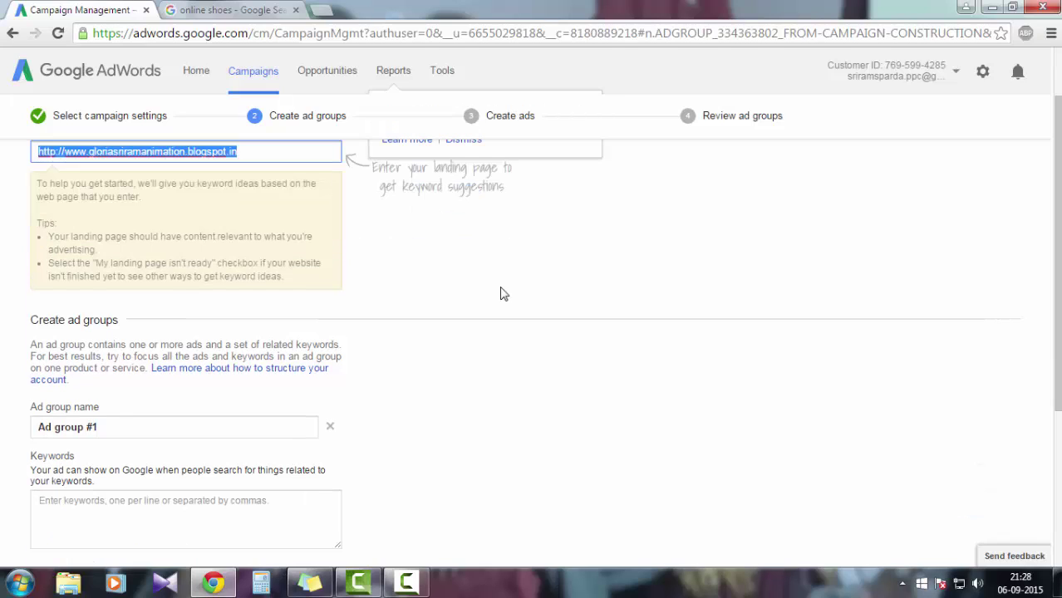
scroll(501, 293, "up", 1)
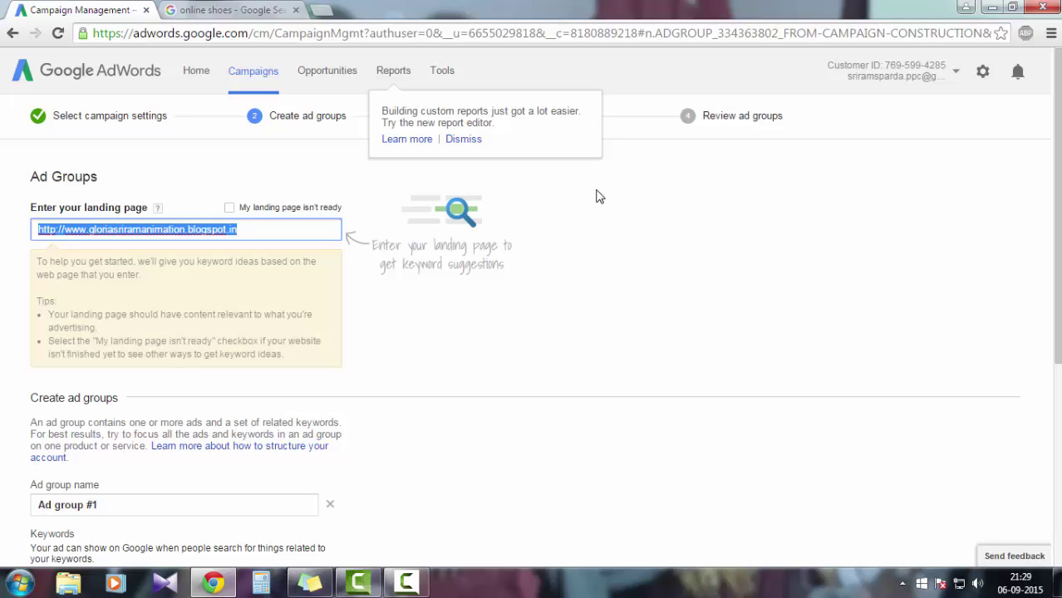
scroll(578, 327, "down", 4)
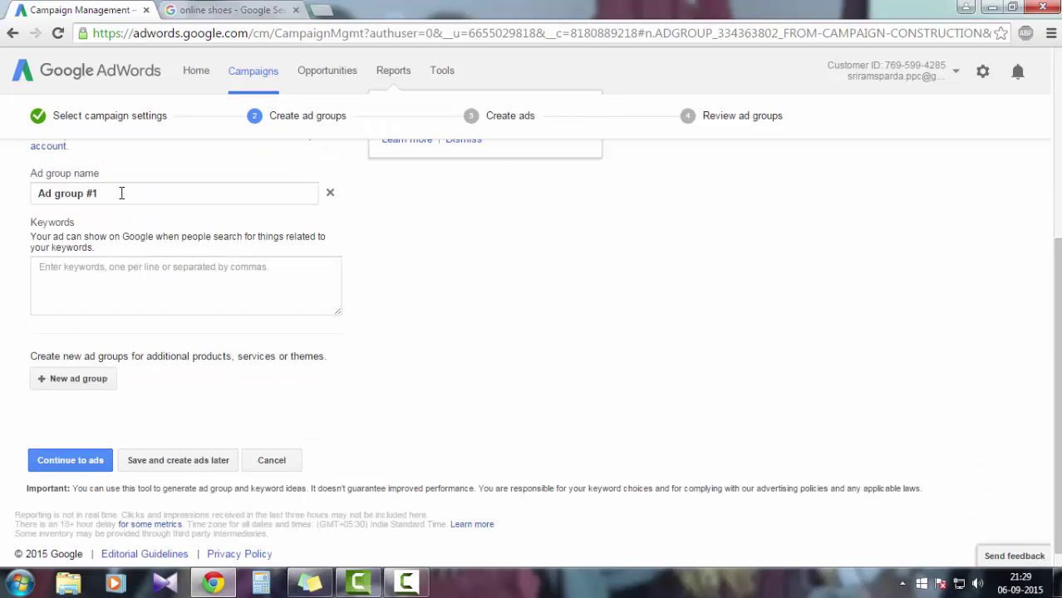
left_click(142, 192)
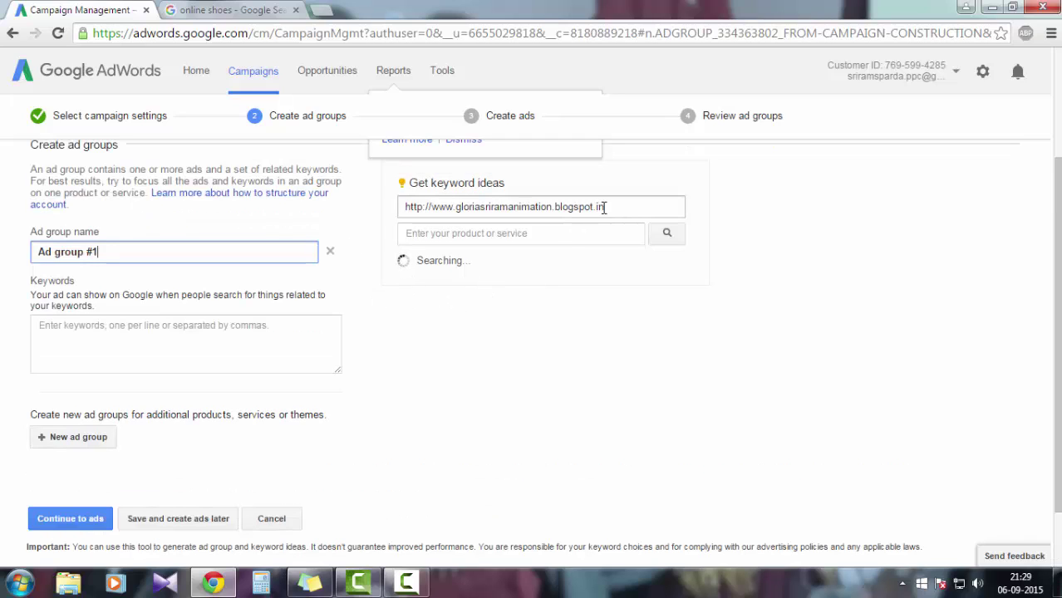
Add after effects cs3 plugins, templates, cs4 plugins, effect templates and intro templates as keywords.
left_click_drag(616, 206, 458, 206)
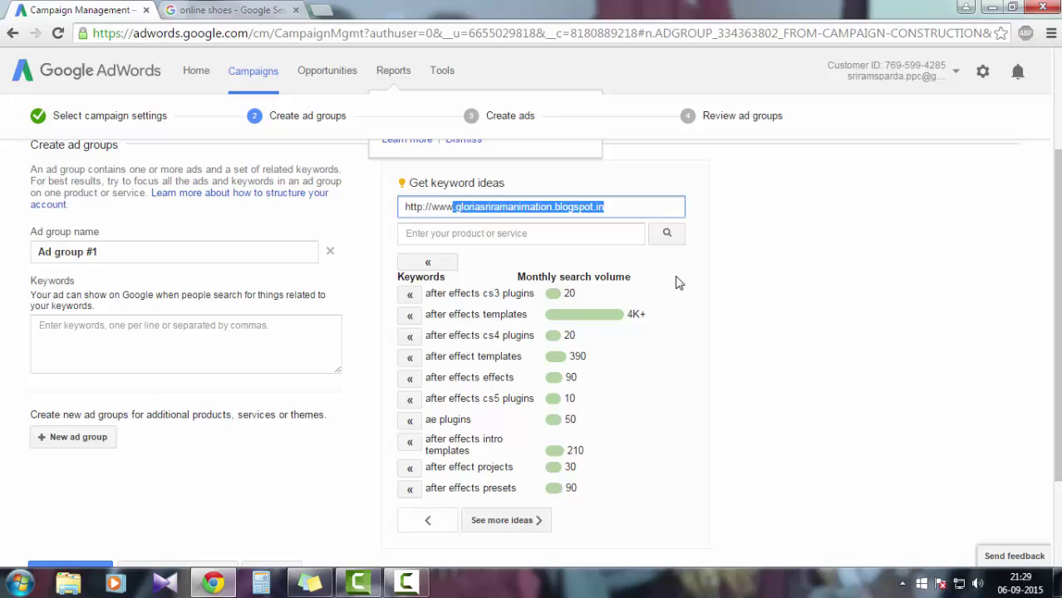
left_click(650, 204)
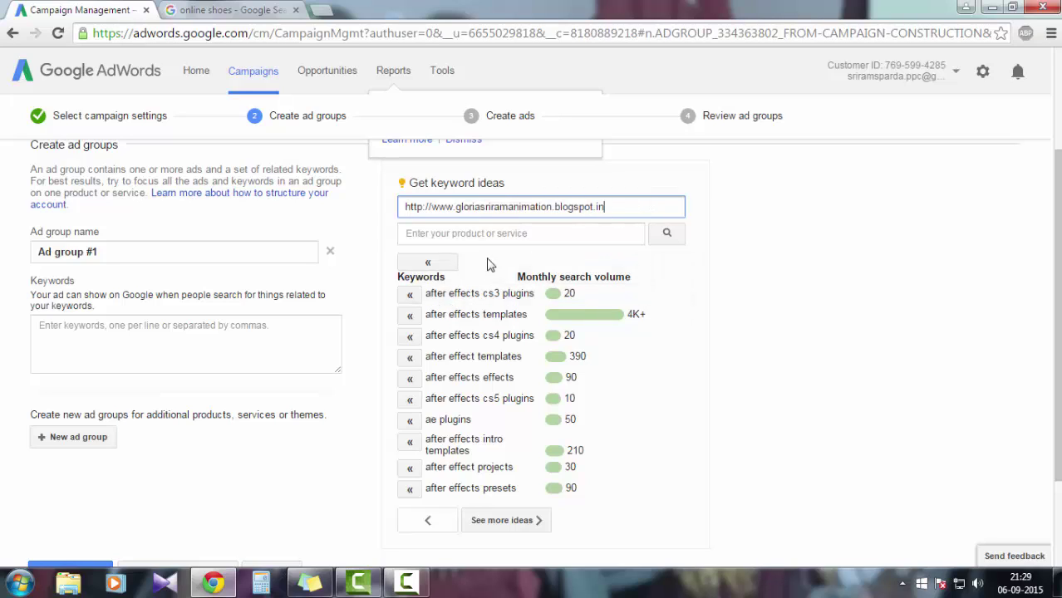
left_click(410, 295)
scroll(415, 318, "down", 2)
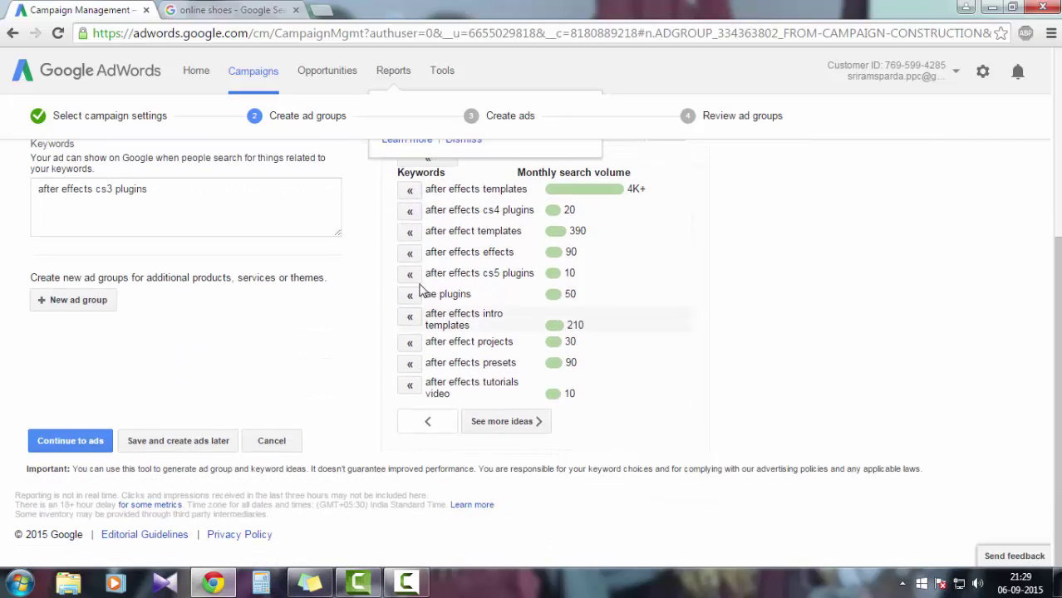
left_click(410, 191)
left_click(410, 190)
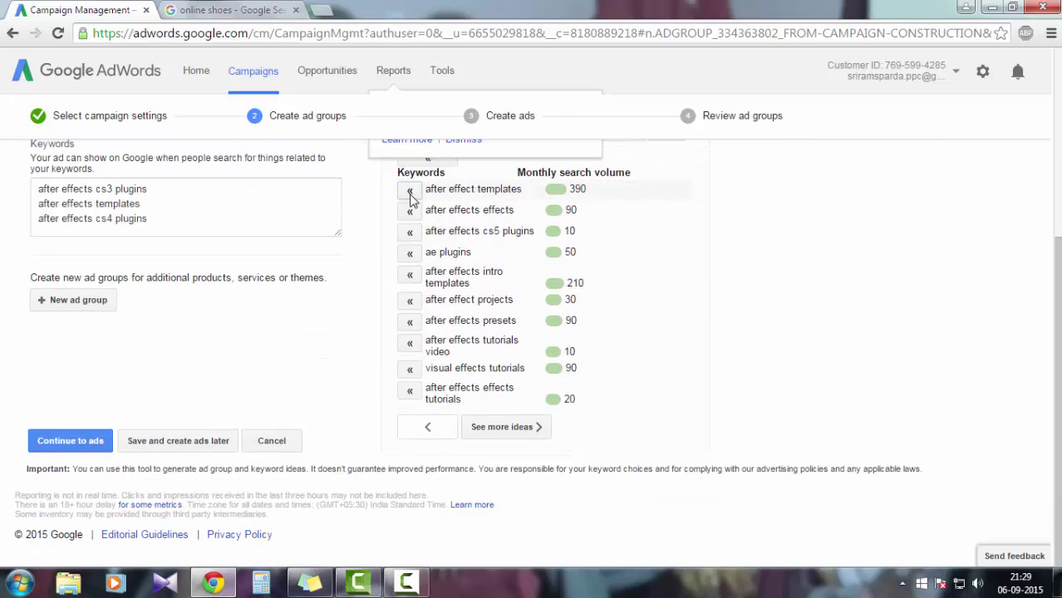
left_click(410, 190)
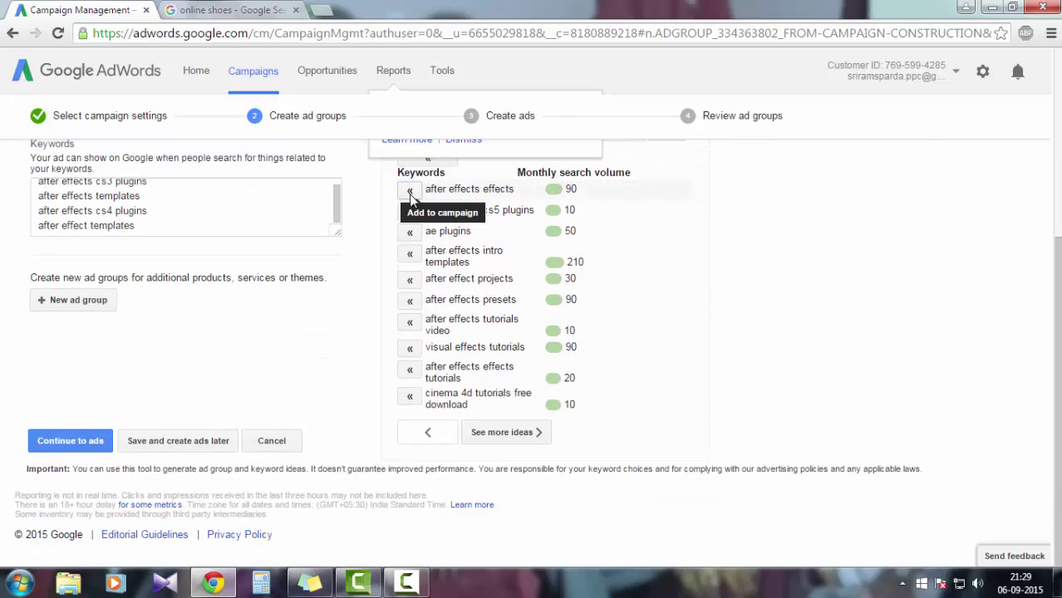
left_click(411, 256)
Add tutorial and plugin keywords, from after effects tutorials free download to after effects effects.
left_click(415, 402)
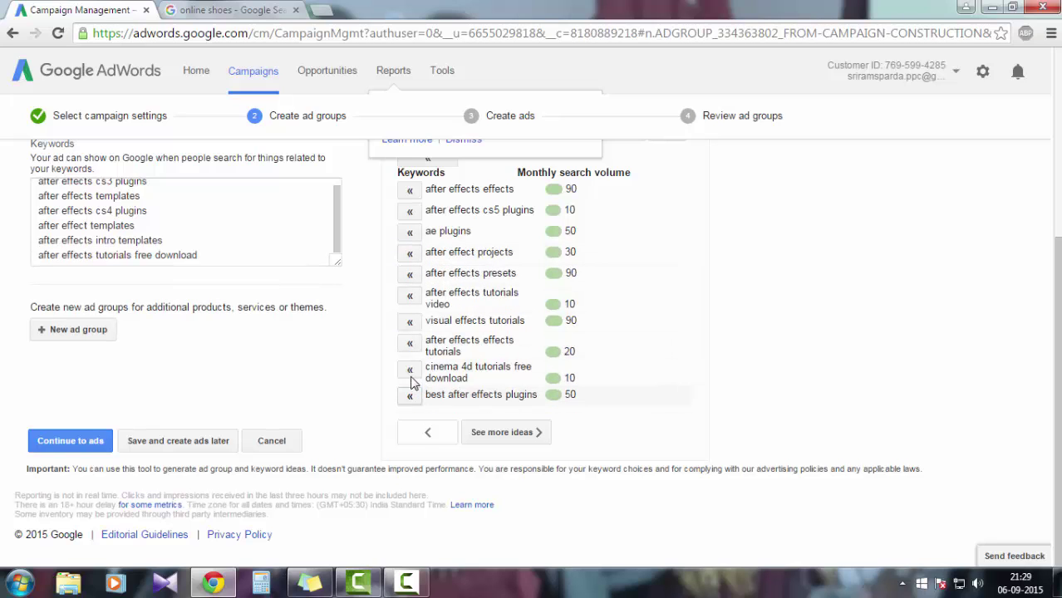
left_click(410, 373)
left_click(411, 344)
left_click(411, 300)
left_click(411, 254)
left_click(411, 233)
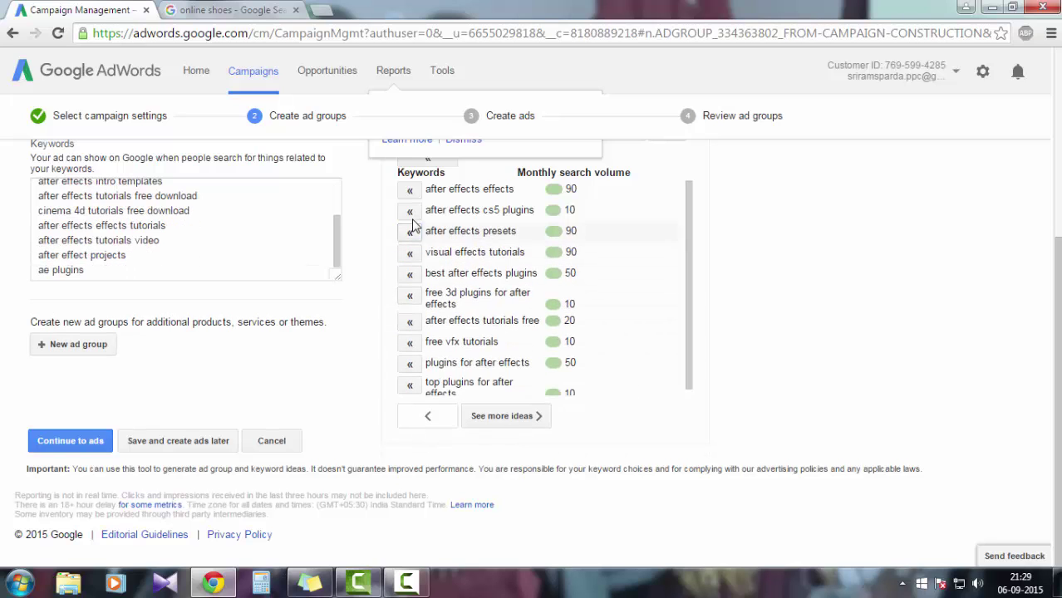
left_click(411, 211)
left_click(410, 191)
Add best after effects plugins, video tutorials, free 3d plugins and visual effects tutorials keywords.
left_click(410, 232)
left_click(415, 280)
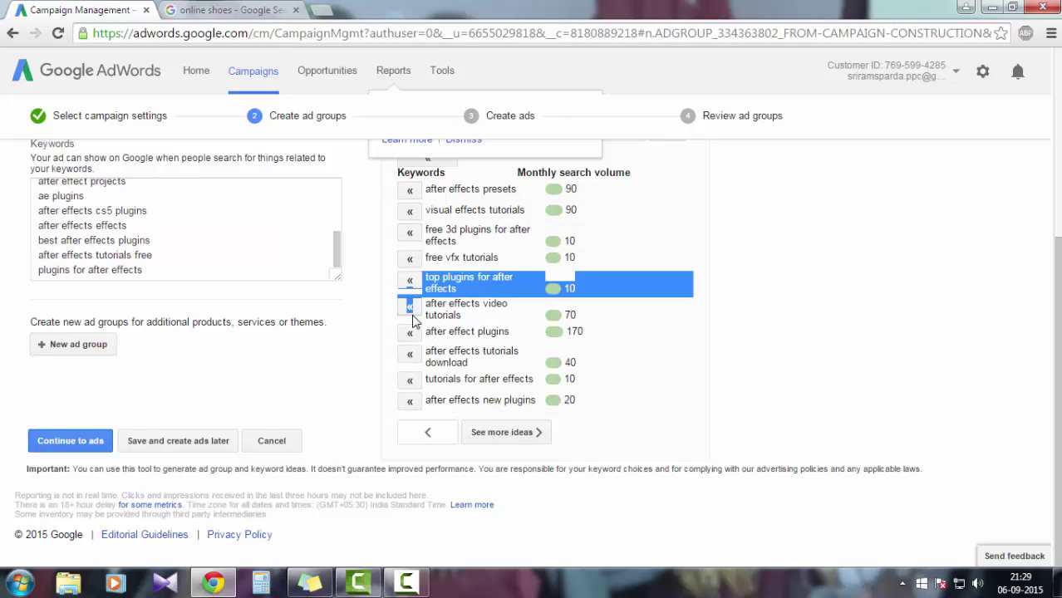
left_click(411, 352)
left_click(411, 353)
left_click(410, 352)
left_click(411, 307)
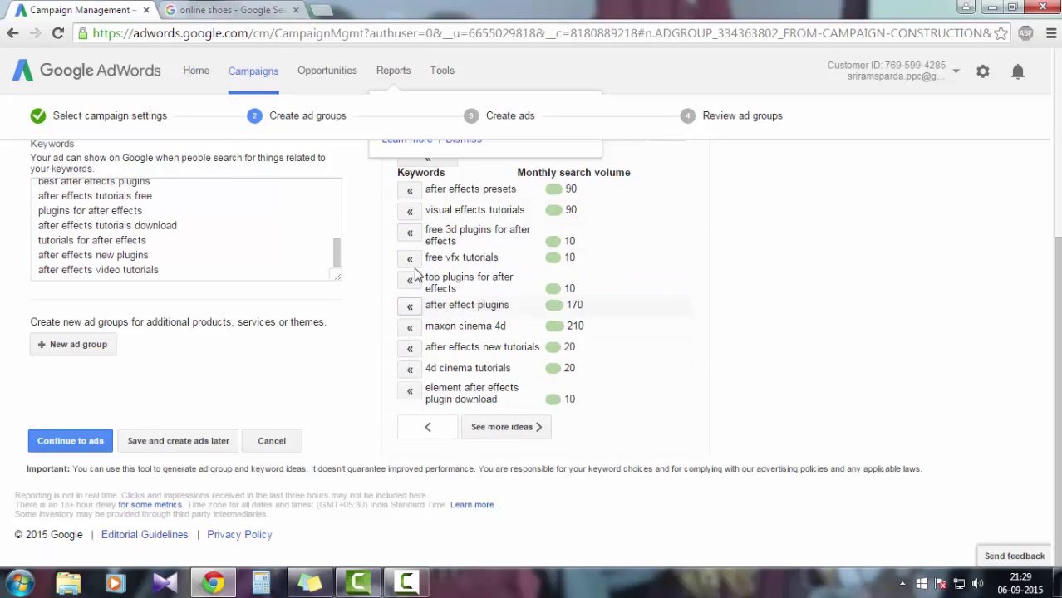
left_click(410, 233)
left_click(410, 211)
Add after effects presets, cinema 4d training, video effects in after effects and maxon cinema 4d.
left_click(411, 190)
left_click(411, 237)
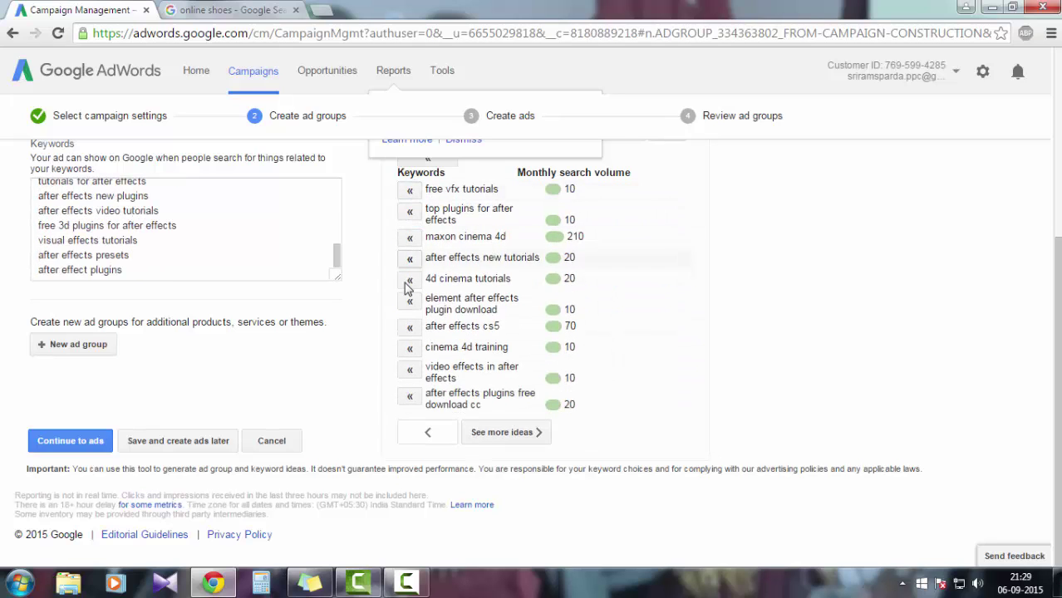
left_click(410, 349)
left_click(410, 349)
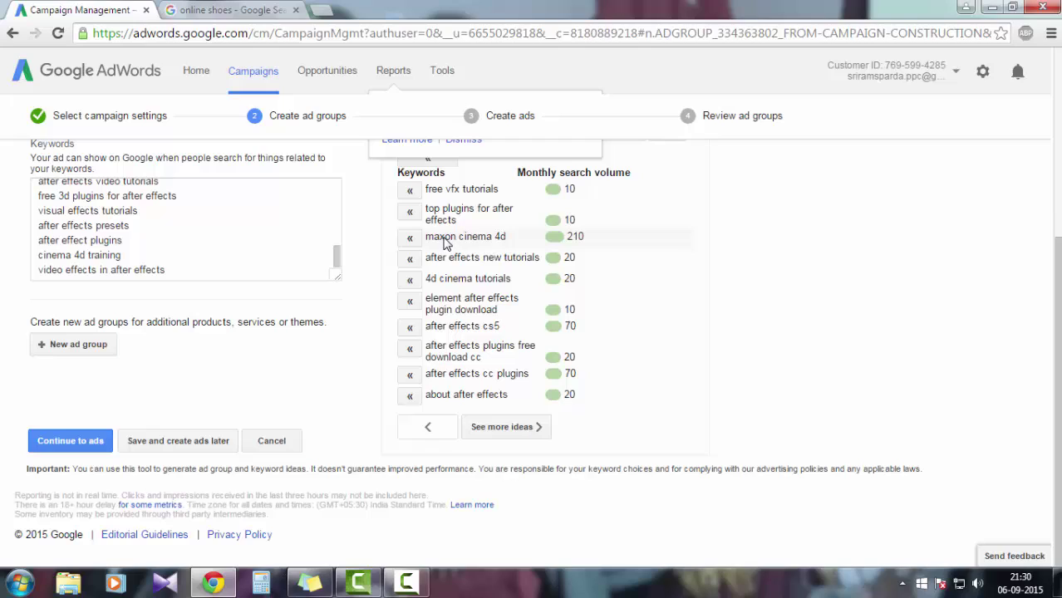
left_click_drag(566, 239, 587, 238)
left_click(410, 238)
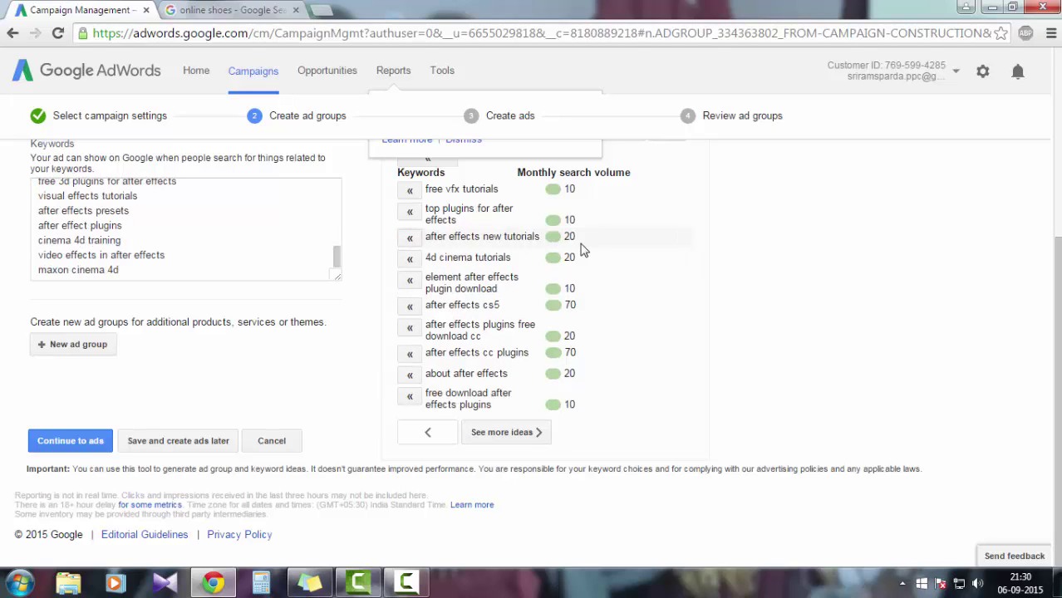
Add after effects cc plugins, free vfx tutorials and after effects tutorials as keywords.
scroll(584, 252, "up", 4)
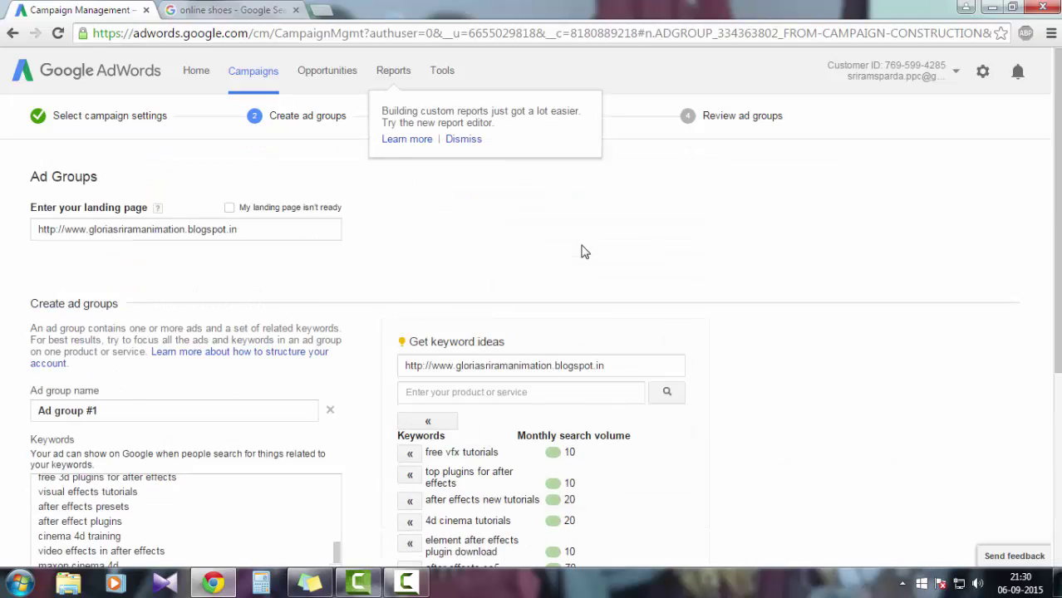
scroll(581, 262, "down", 4)
scroll(579, 272, "up", 2)
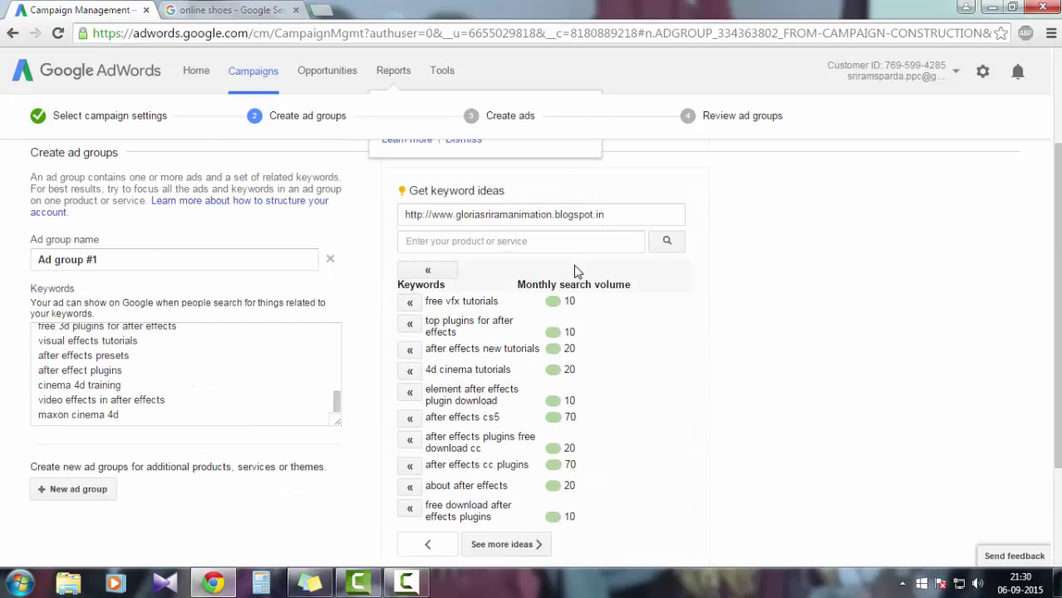
scroll(578, 272, "down", 1)
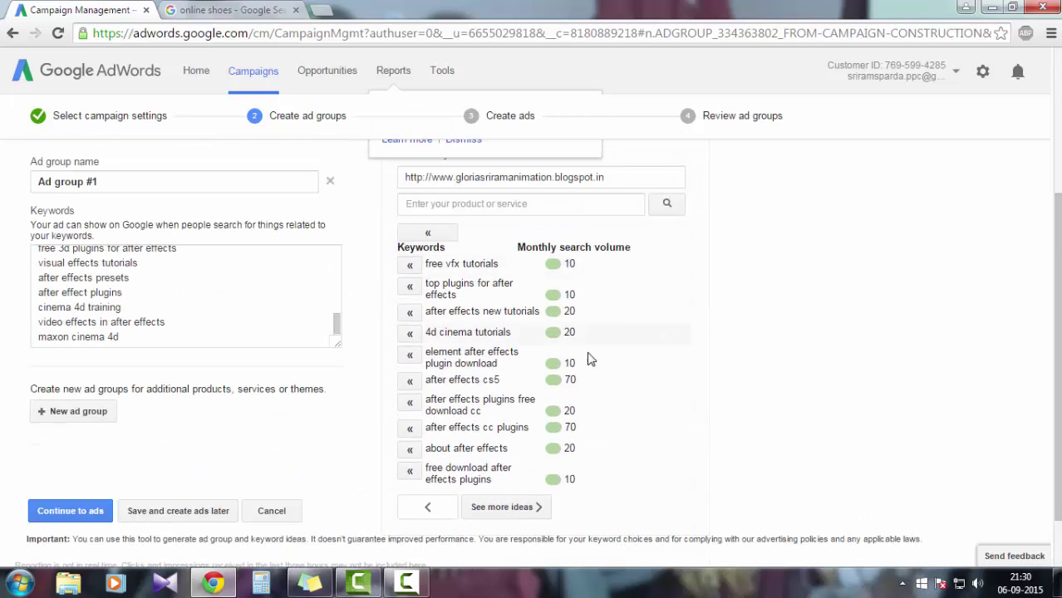
left_click(410, 432)
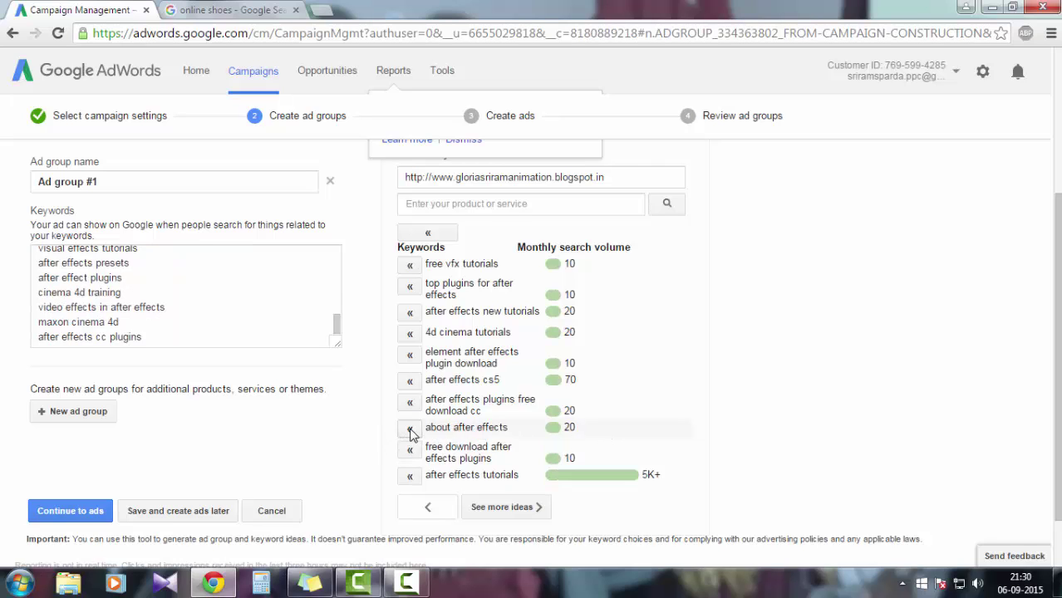
scroll(410, 432, "down", 1)
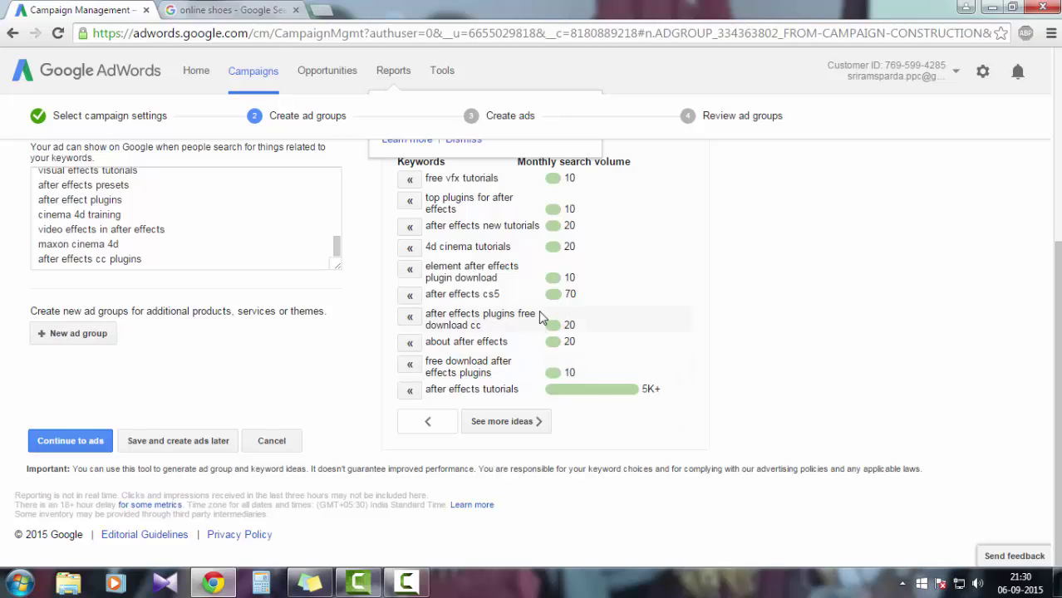
scroll(540, 316, "up", 1)
scroll(542, 316, "down", 1)
scroll(545, 314, "up", 1)
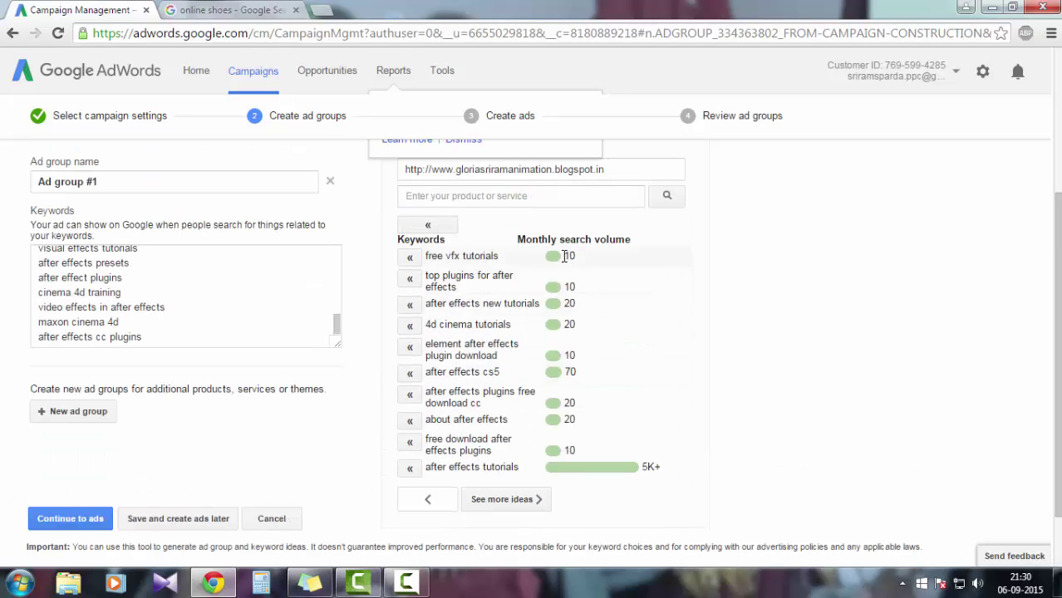
left_click_drag(564, 256, 582, 256)
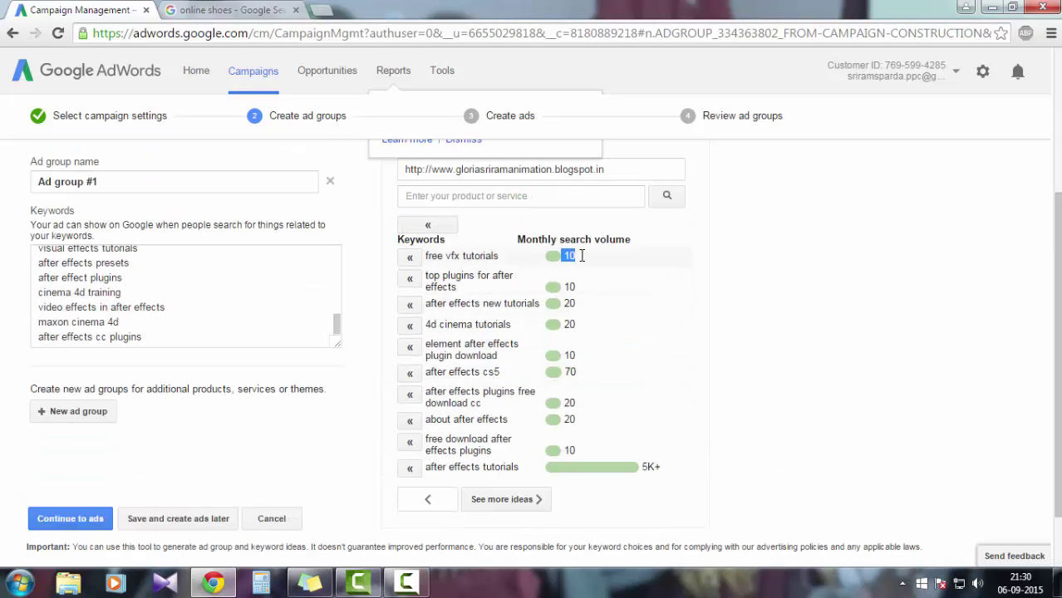
left_click(411, 259)
scroll(420, 266, "down", 1)
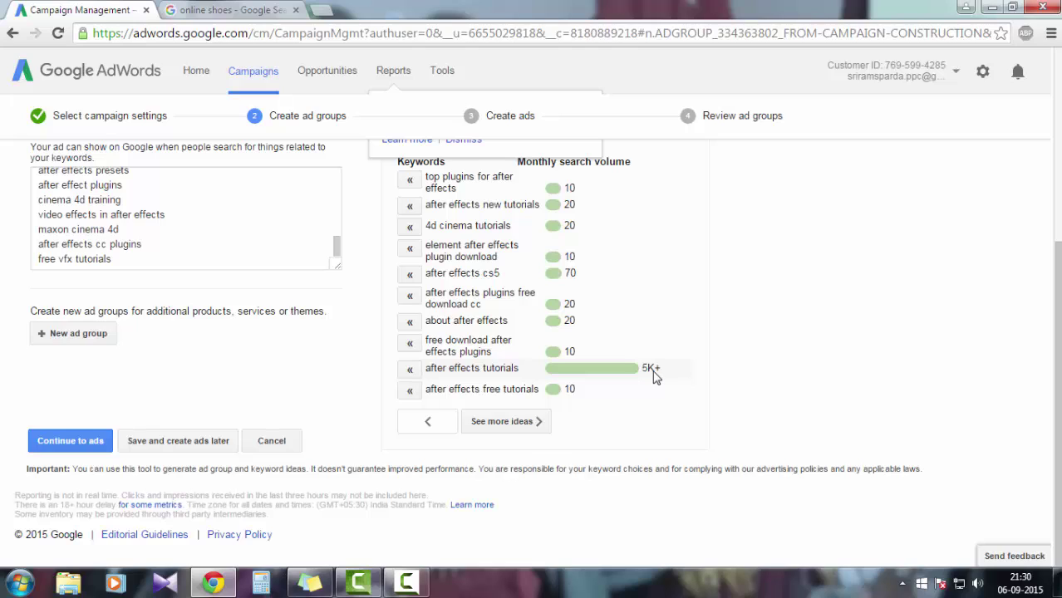
left_click(409, 371)
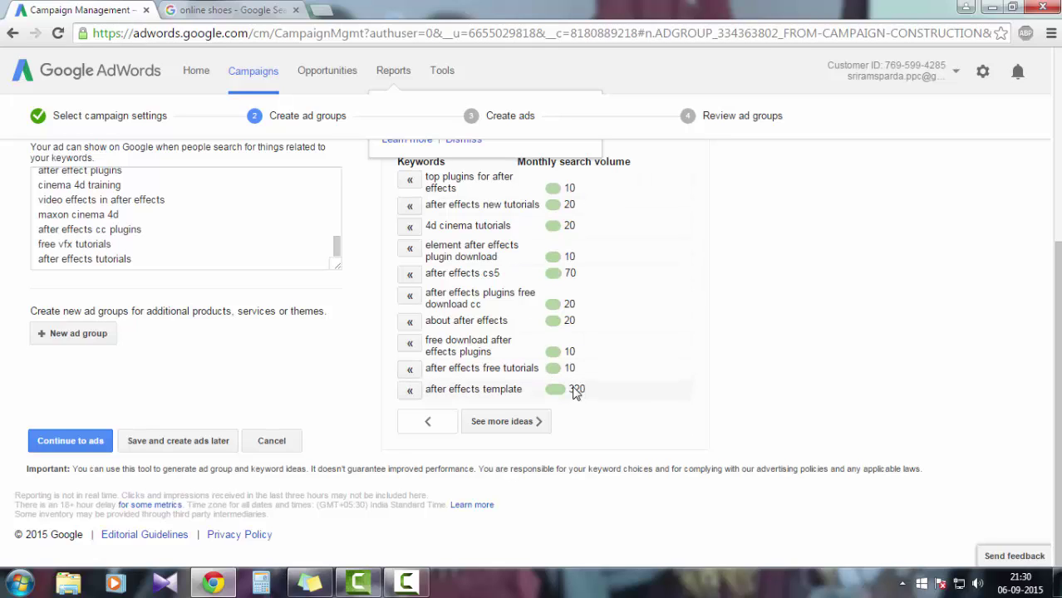
left_click_drag(574, 390, 595, 388)
Rename the ad group to 'Example 1'.
scroll(236, 350, "up", 3)
scroll(236, 350, "up", 5)
left_click_drag(127, 409, 10, 414)
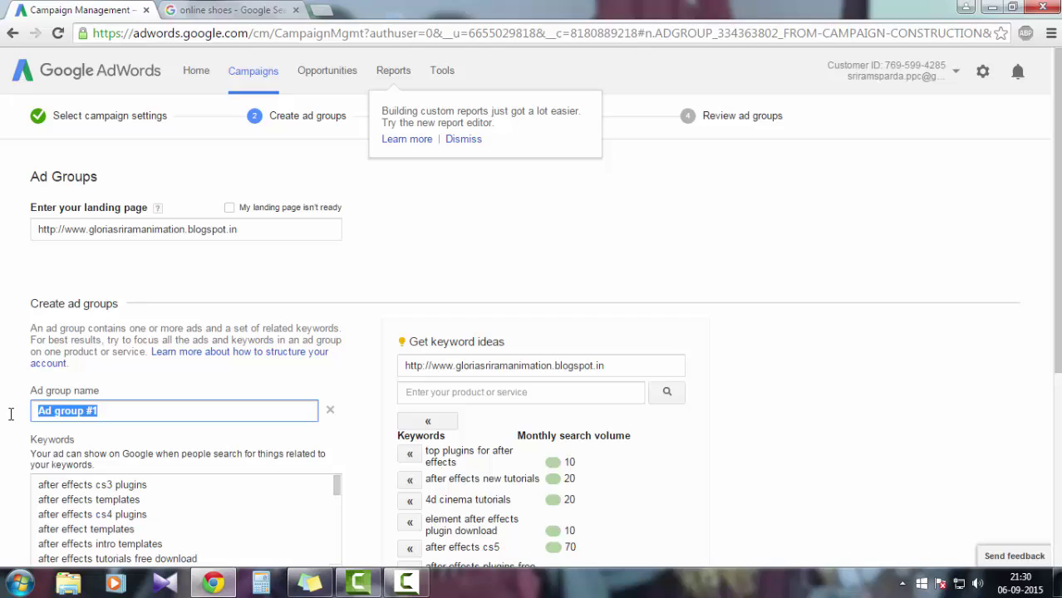
type("Exam")
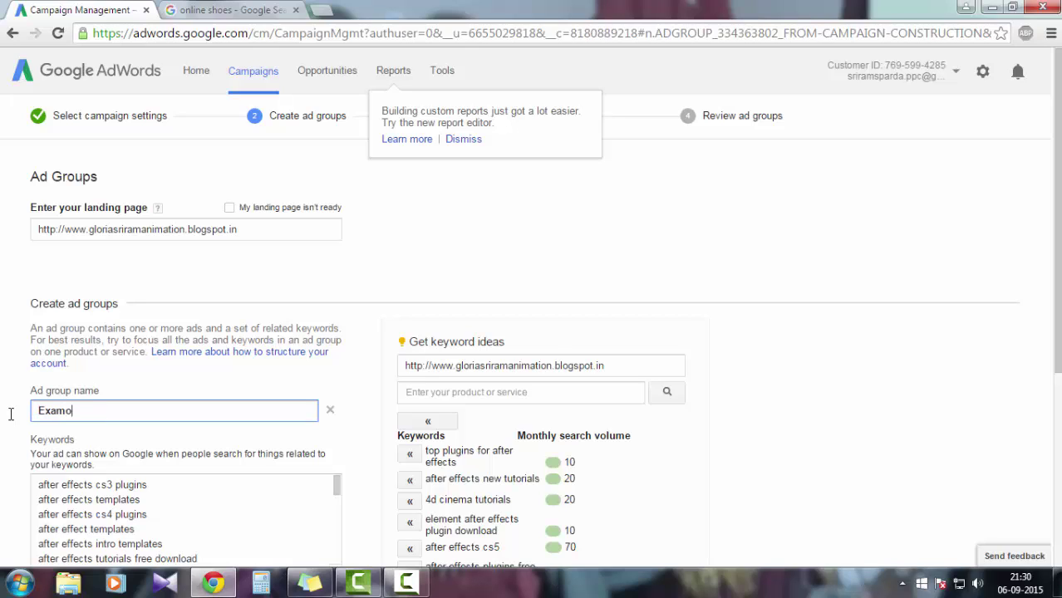
type("ple 1")
scroll(11, 414, "down", 3)
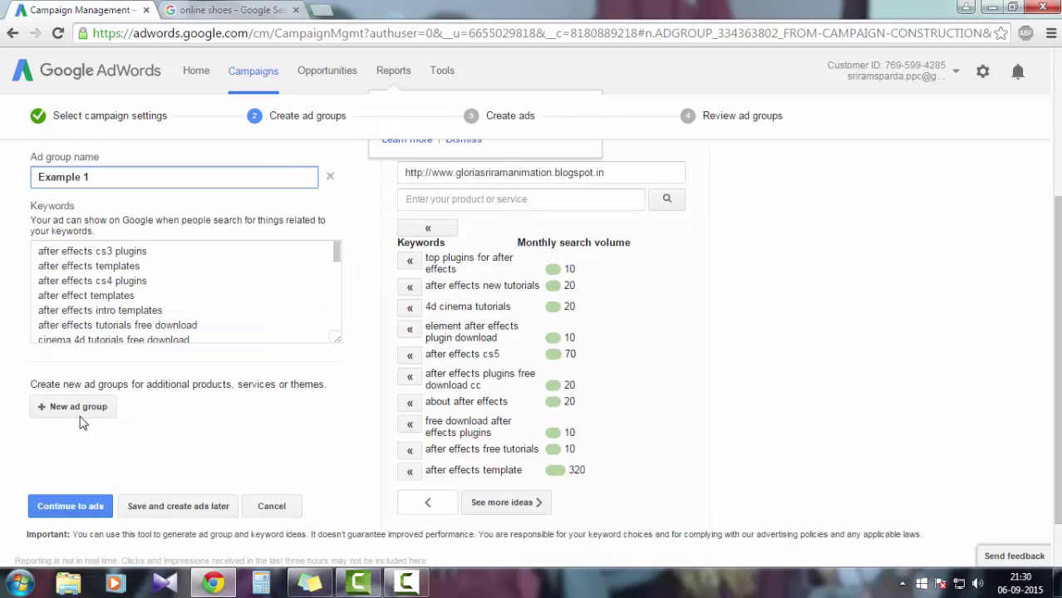
Start a text ad with the animation blogspot final URL and headline 'Animation Free Tutorials'.
left_click(79, 508)
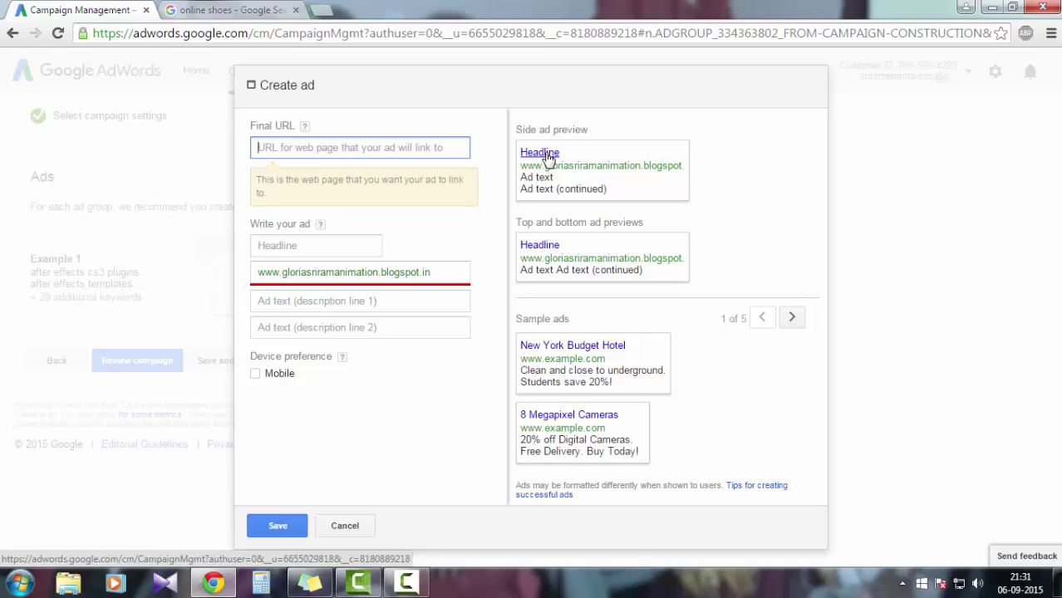
type("htt")
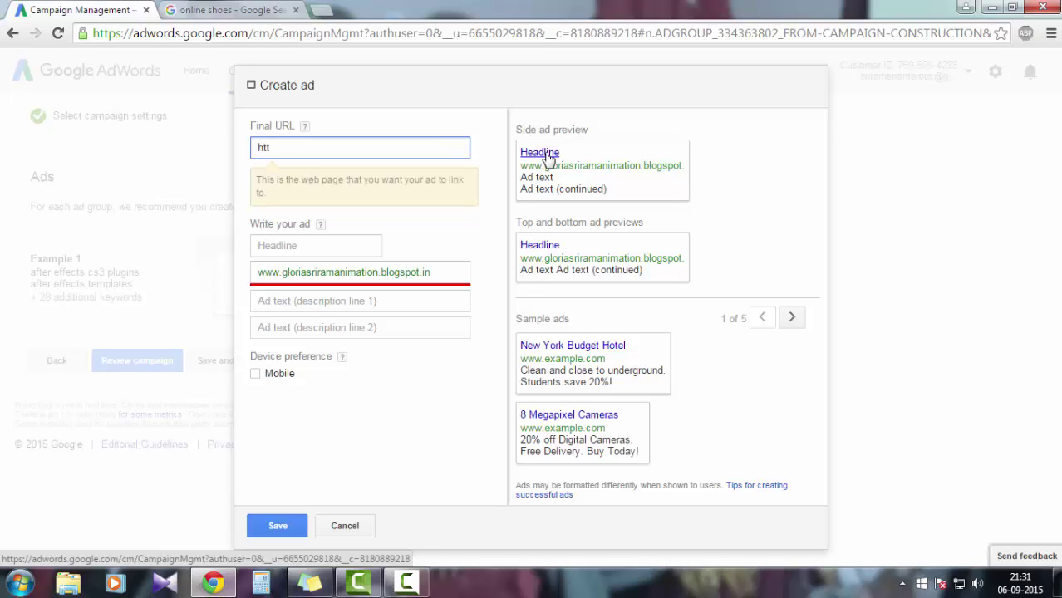
type("p://www.goloriasriramanim")
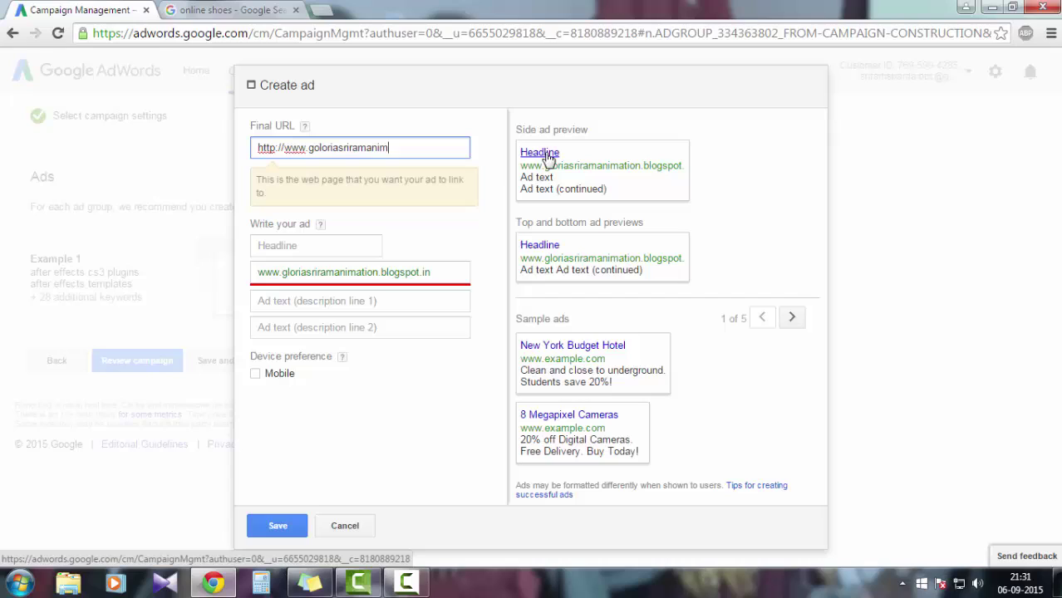
type("ation.blog")
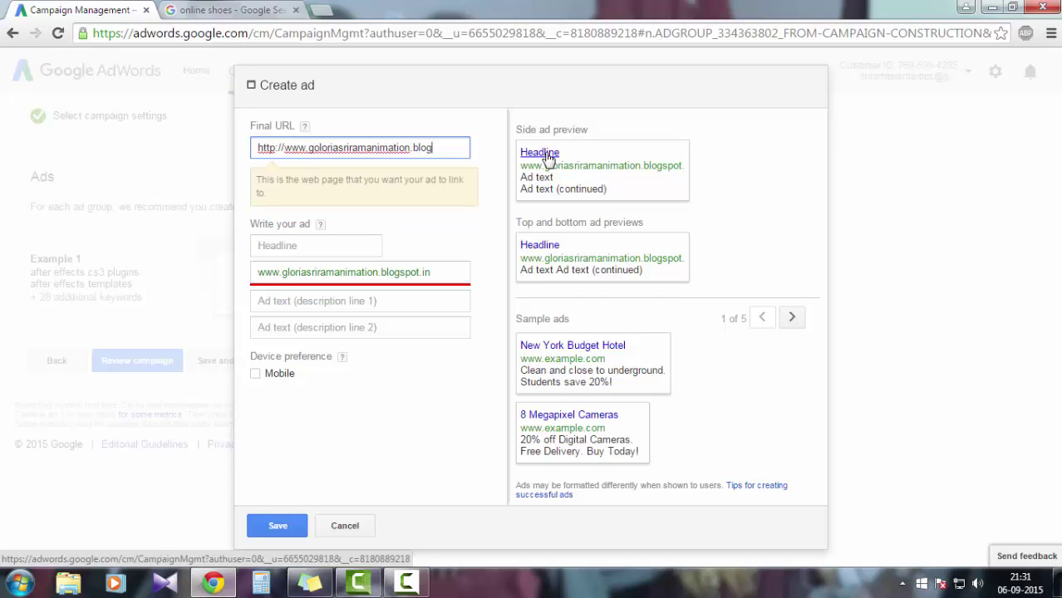
type("spot.in")
left_click(357, 251)
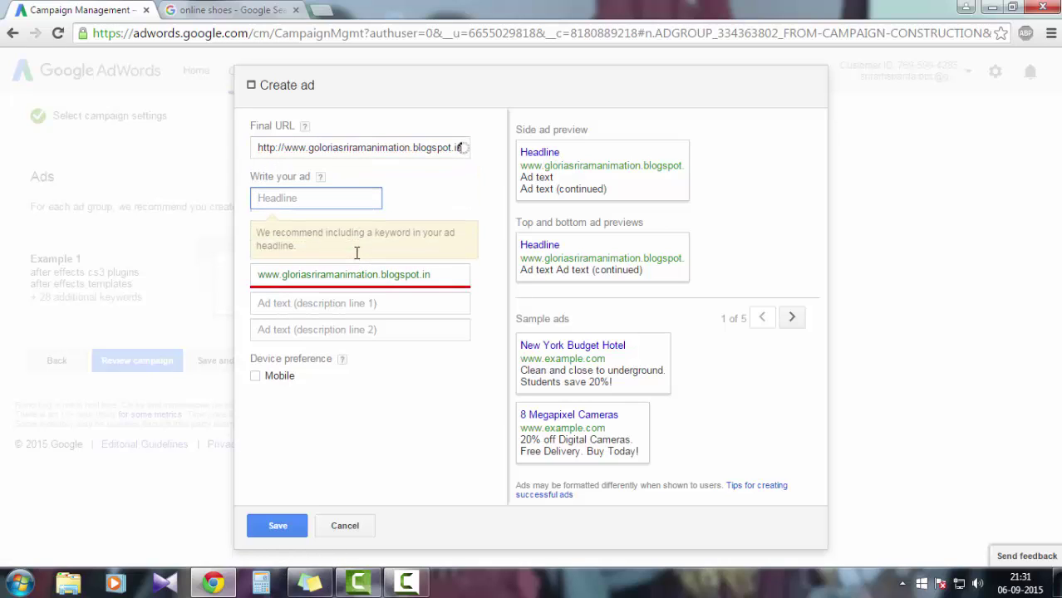
type("Animation")
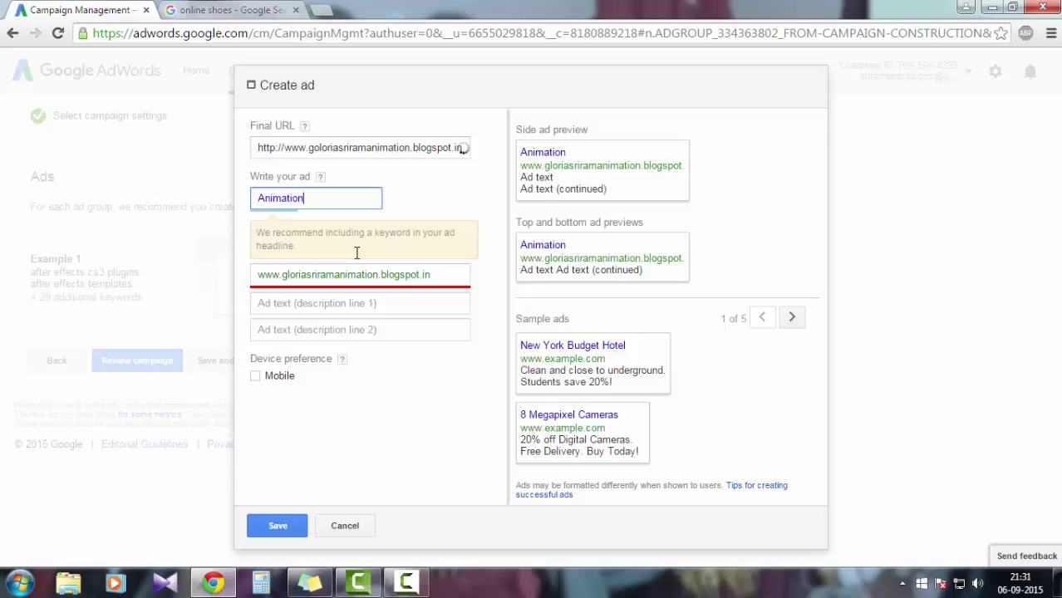
type(" Free Tutorials")
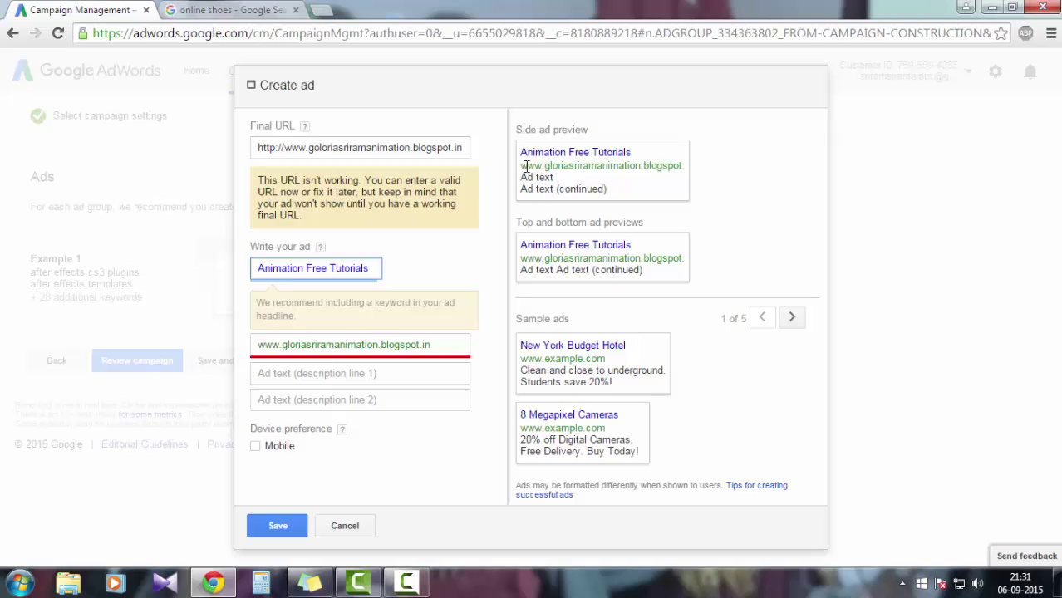
left_click_drag(525, 166, 686, 166)
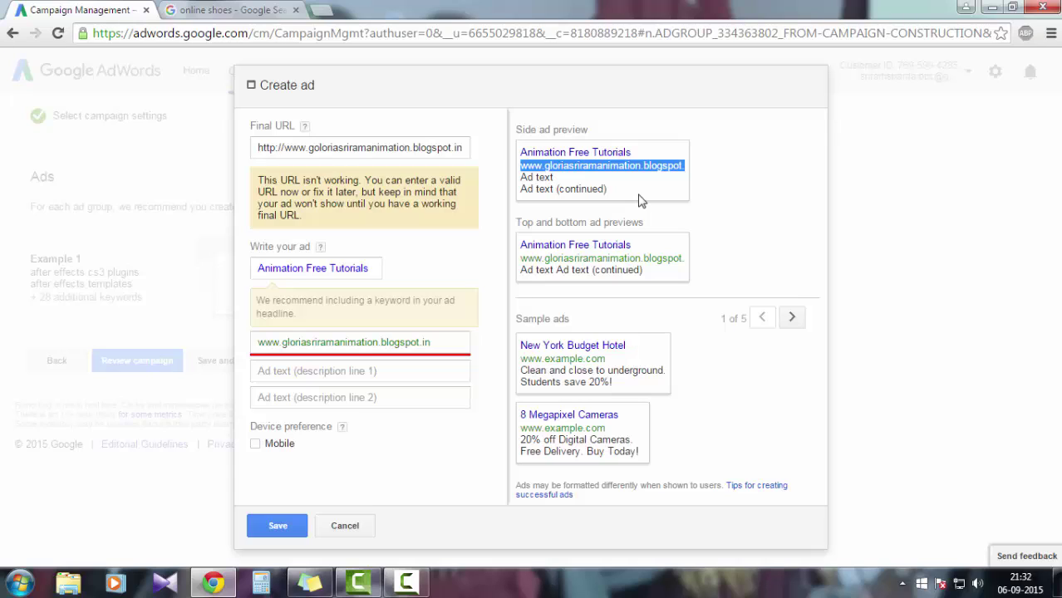
left_click(379, 271)
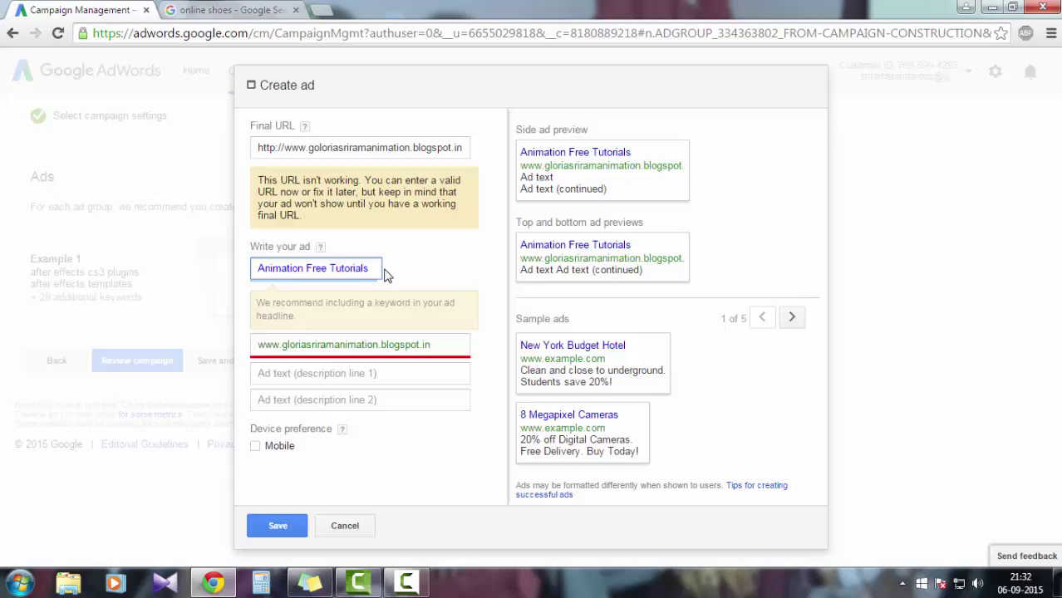
left_click_drag(362, 269, 442, 279)
Write description line 1 as 'Aftereffect tutorials and Cinema4d tutorials'.
left_click(411, 377)
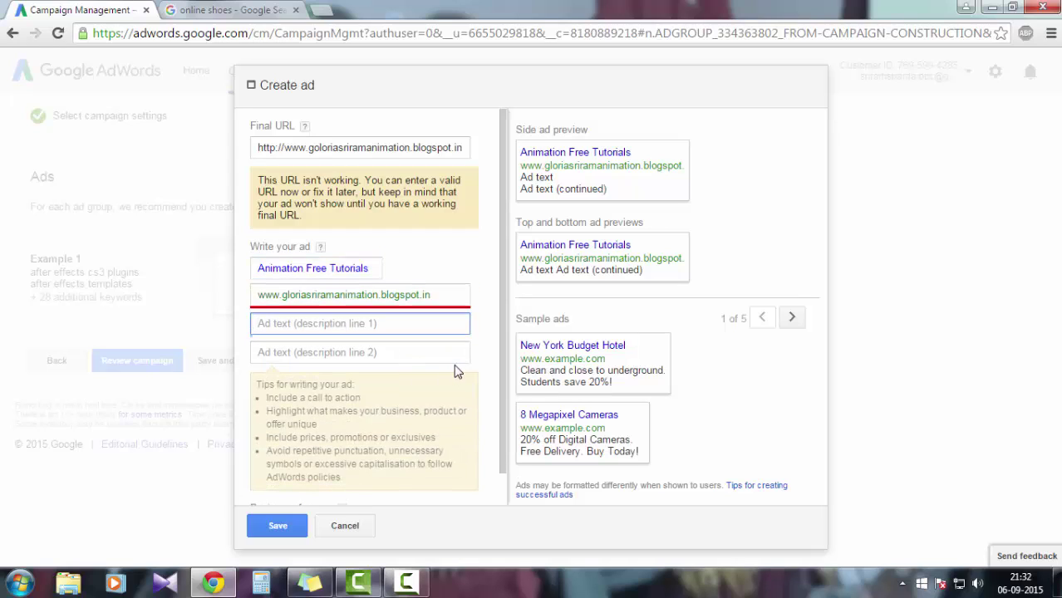
type("After")
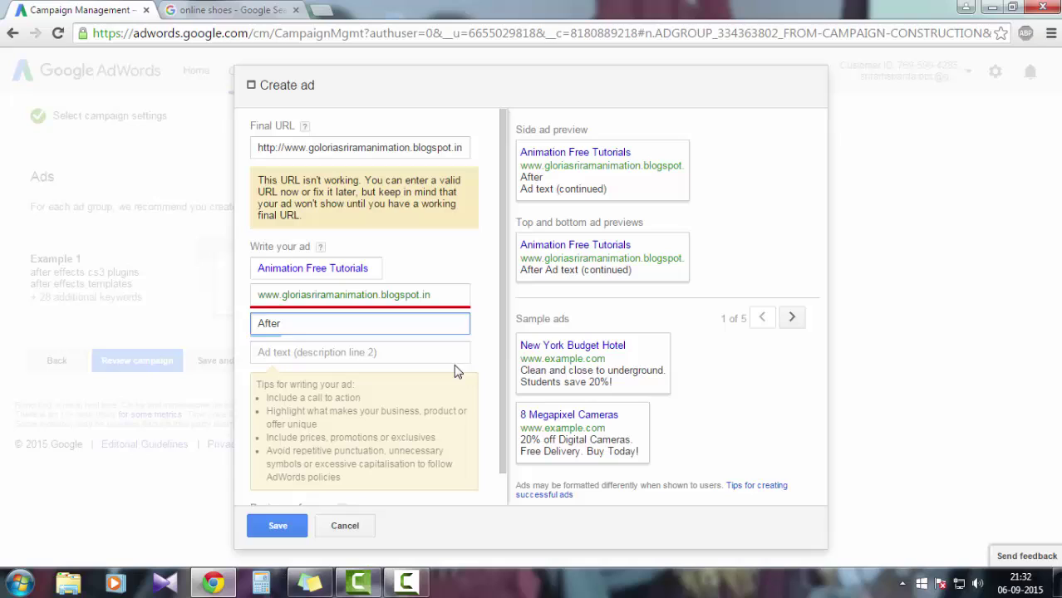
type("effect ")
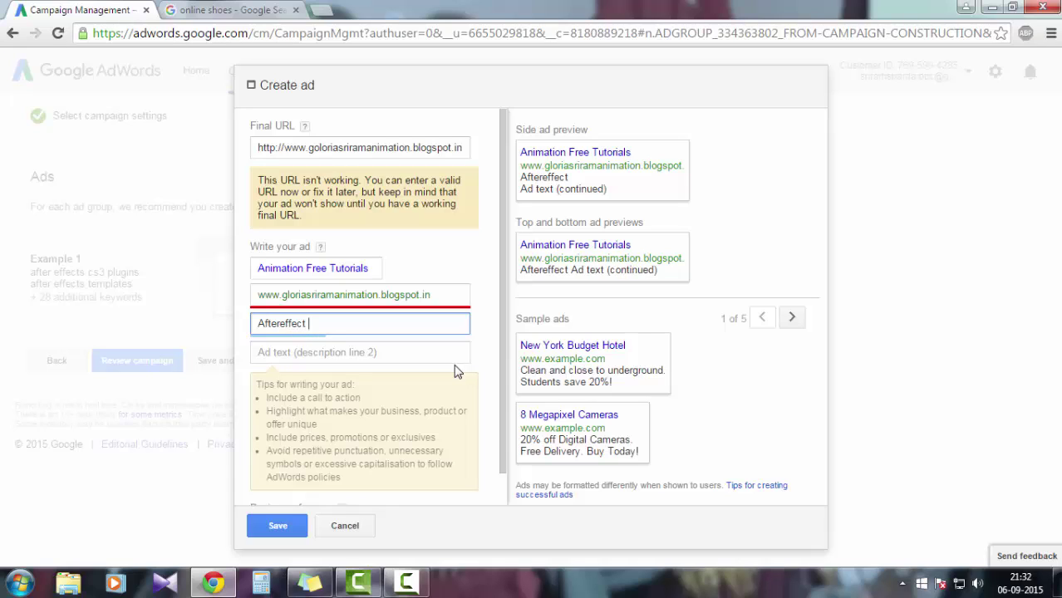
type("tutorials")
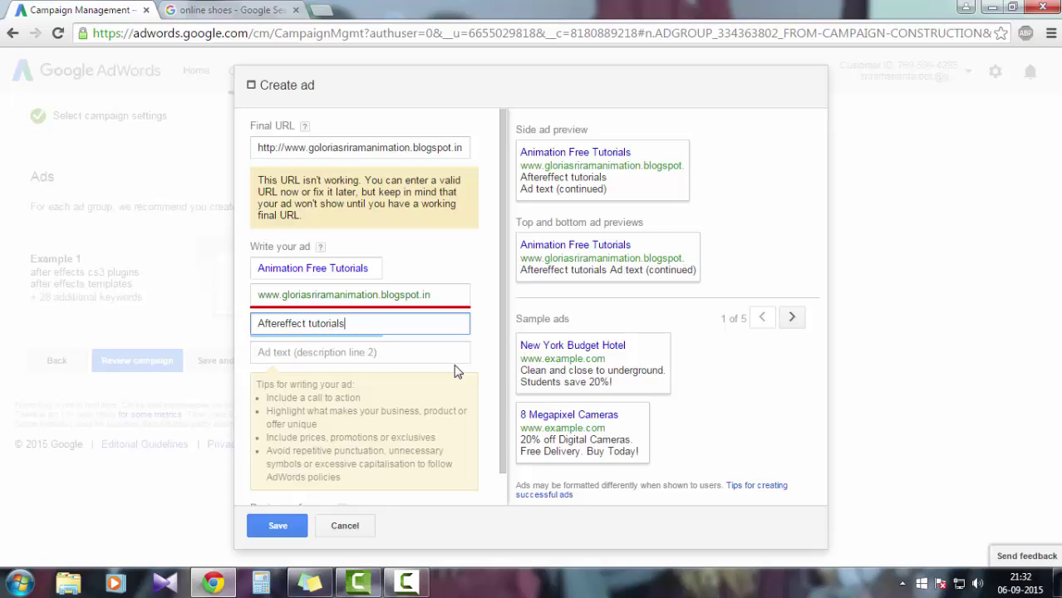
type(" and Cin")
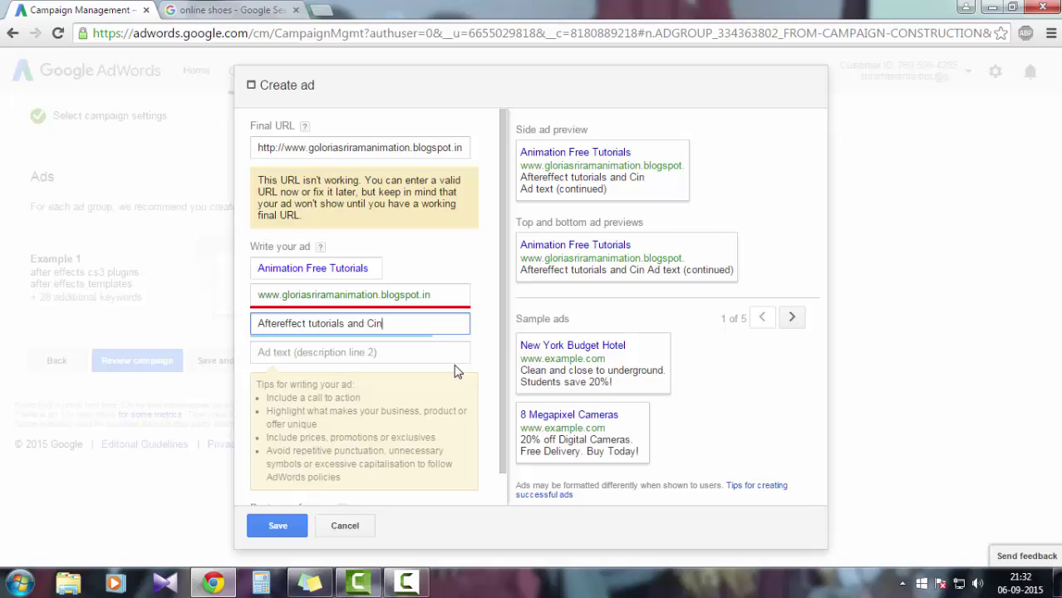
type("ema4d T")
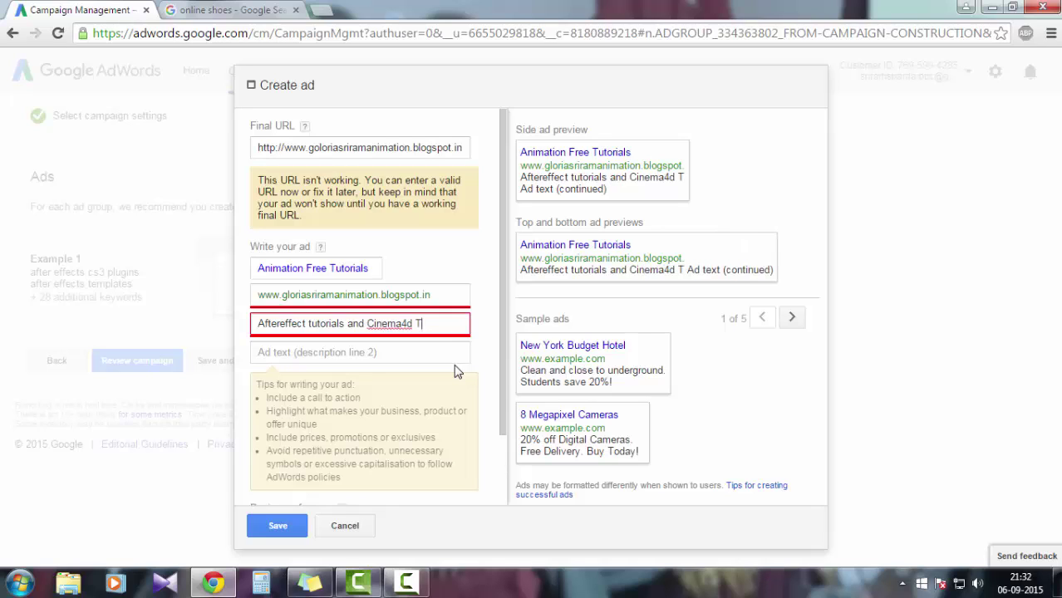
type("uor")
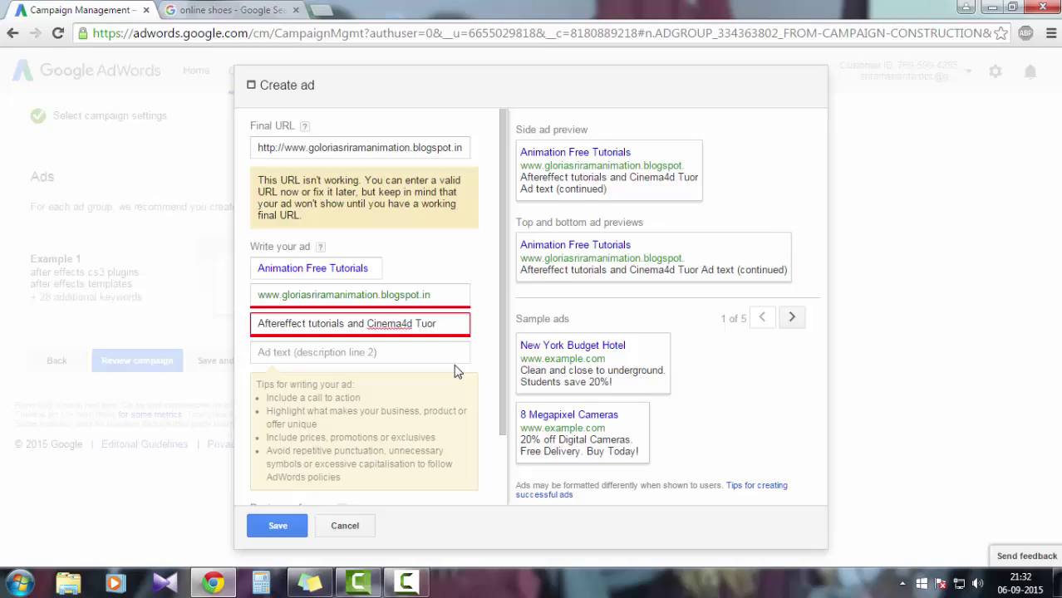
key("BackSpace")
key("BackSpace")
key("BackSpace")
key("BackSpace")
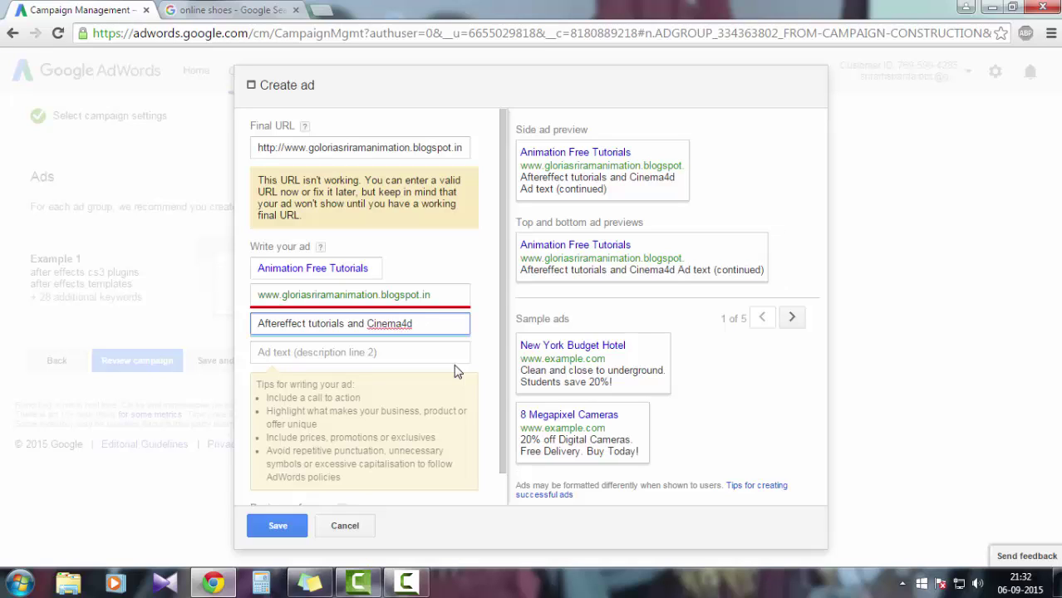
type("tutorials")
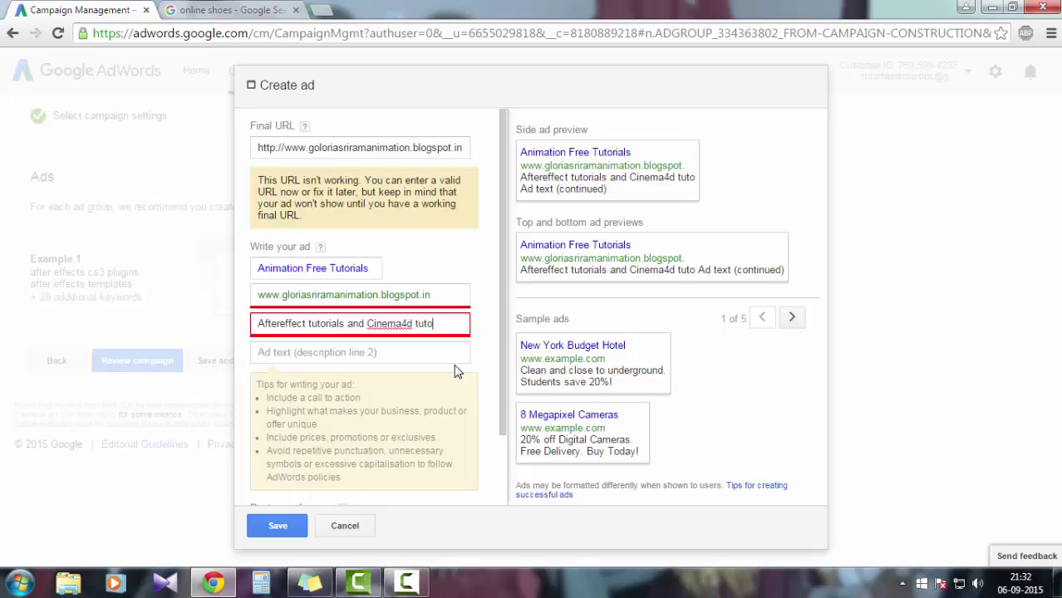
Write description line 2 as 'Animation Premium plugins for free'.
left_click(429, 356)
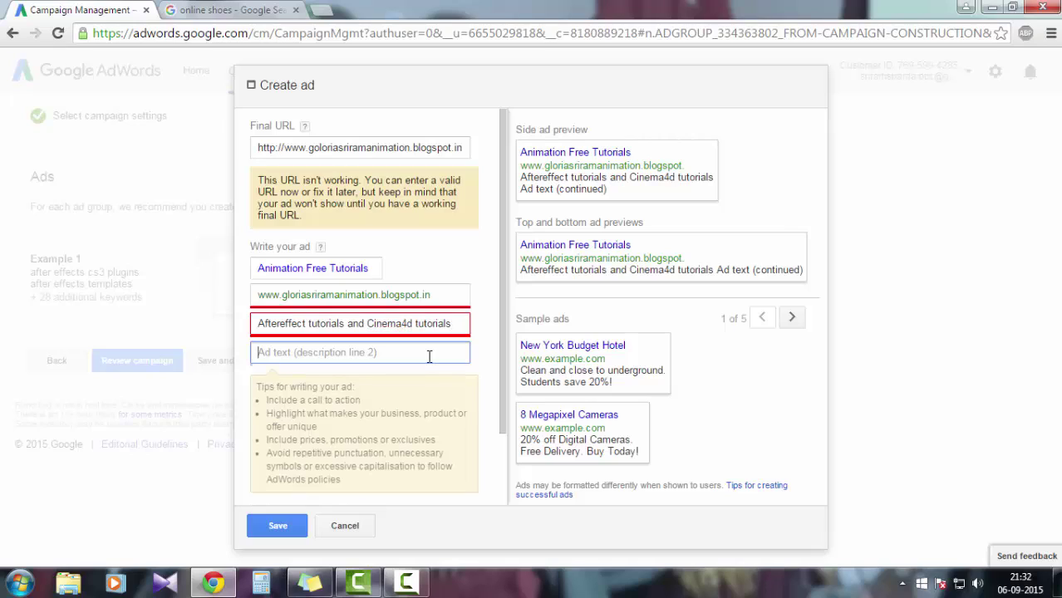
type("Animation ")
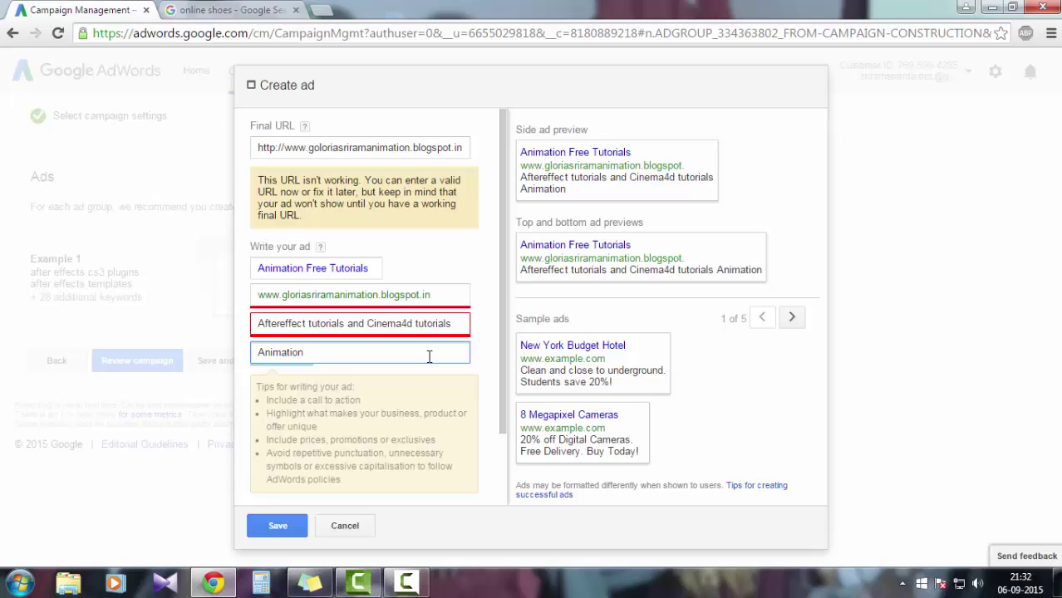
type("Premi")
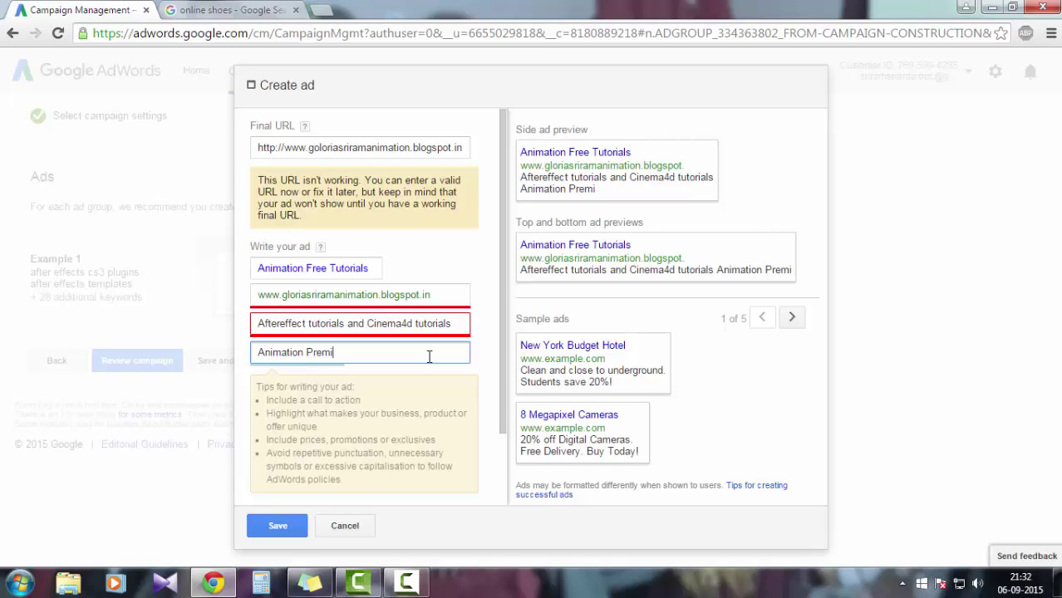
type("um plugins ")
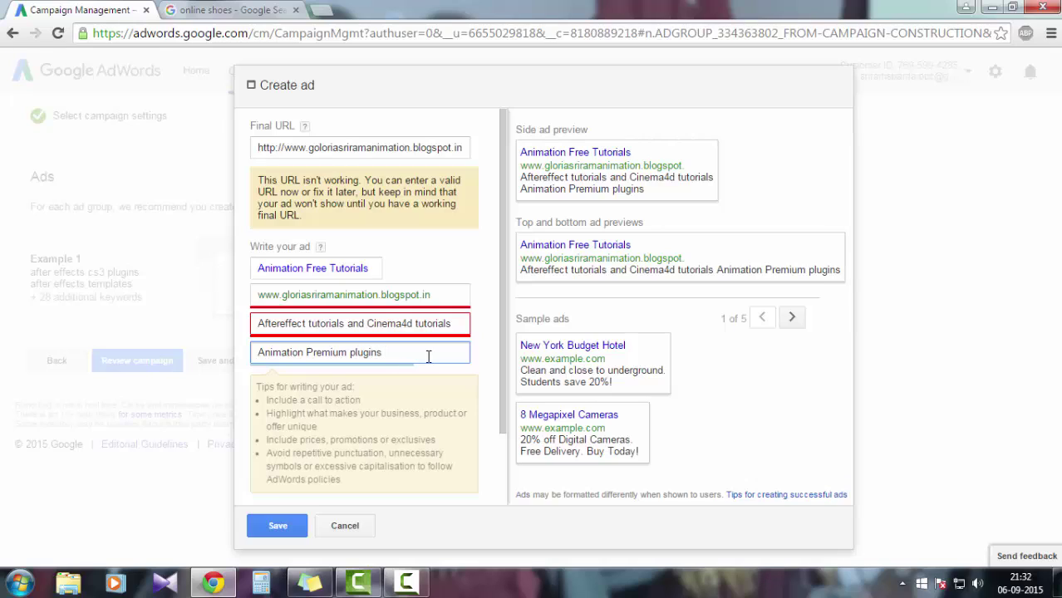
type("for freee")
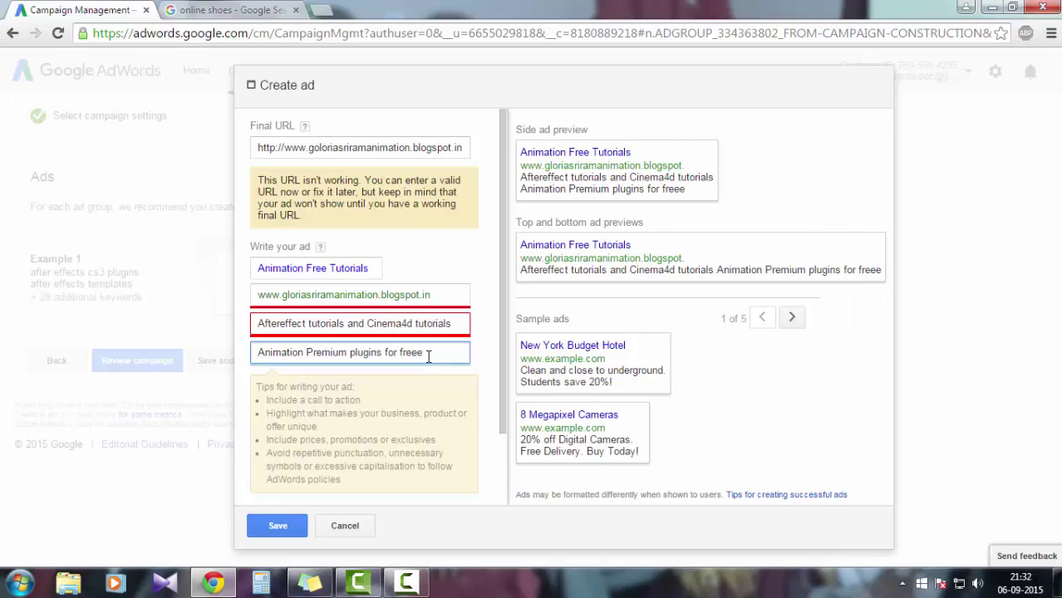
key("BackSpace")
type("to")
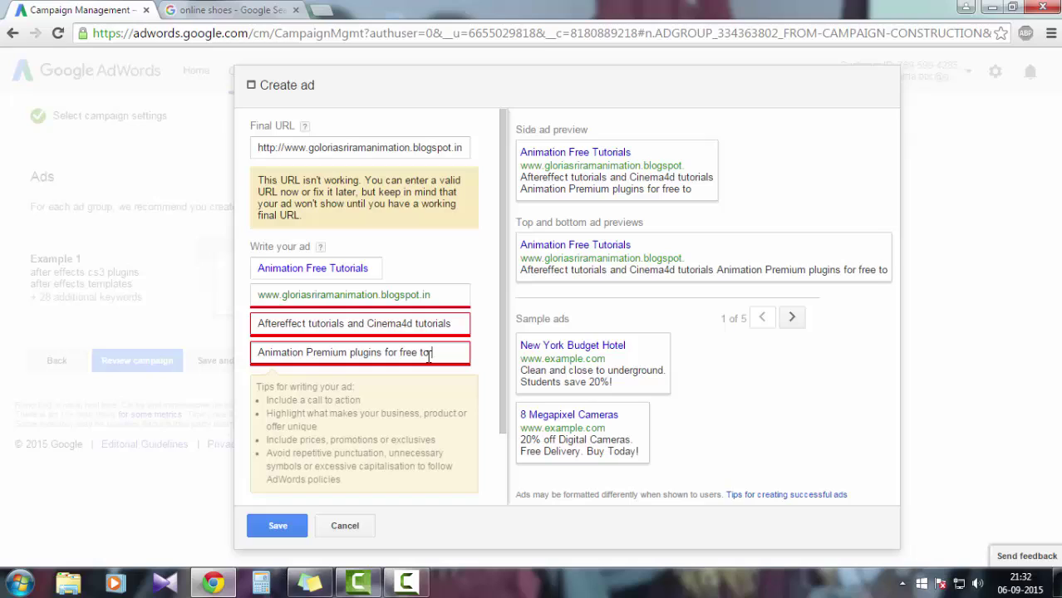
type(" download")
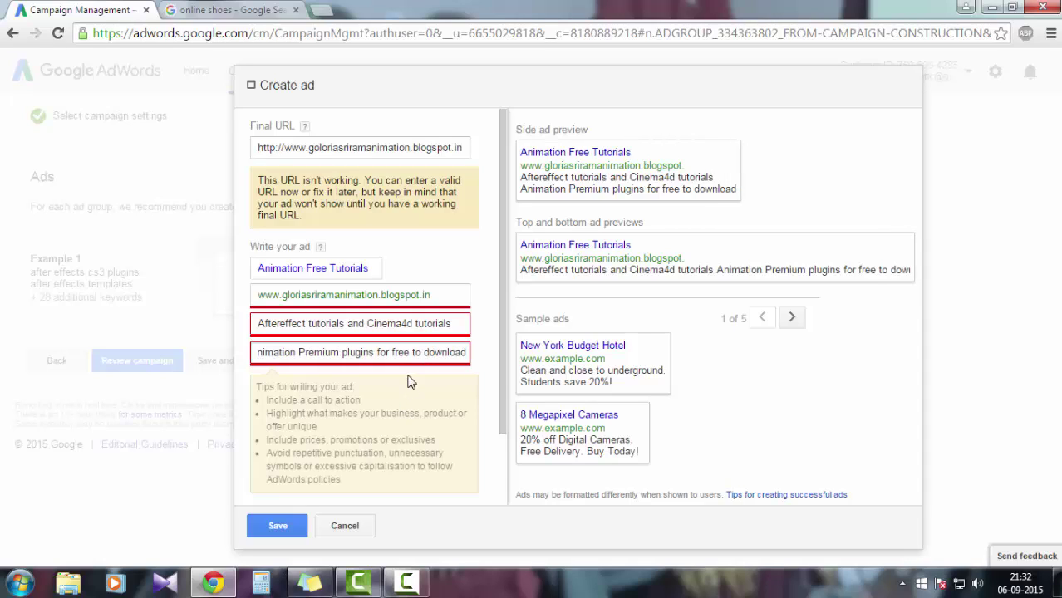
key("BackSpace")
key("BackSpace")
key("BackSpace")
key("BackSpace")
key("BackSpace")
key("BackSpace")
key("BackSpace")
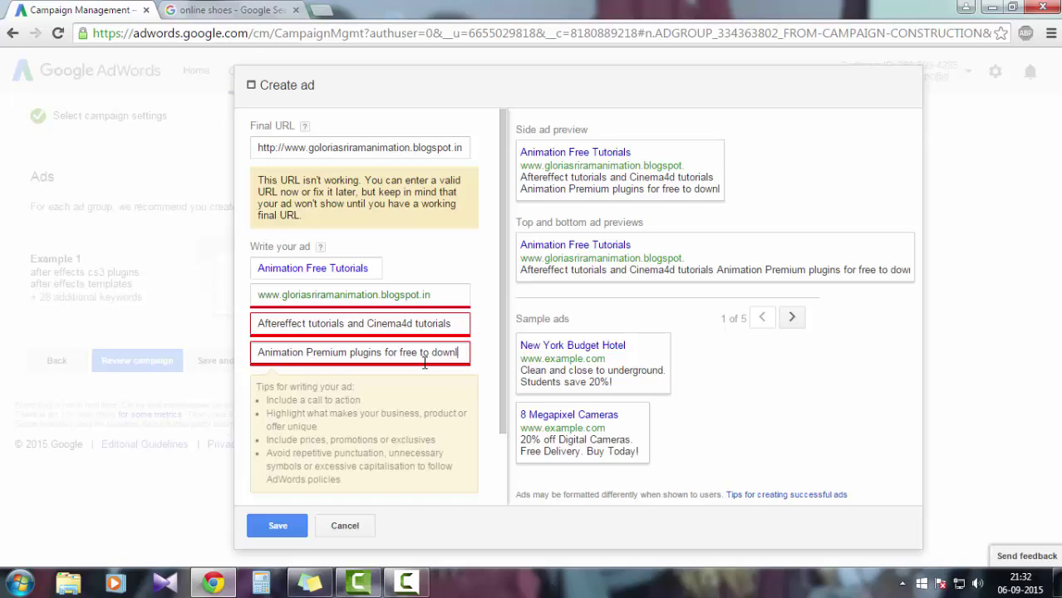
key("BackSpace")
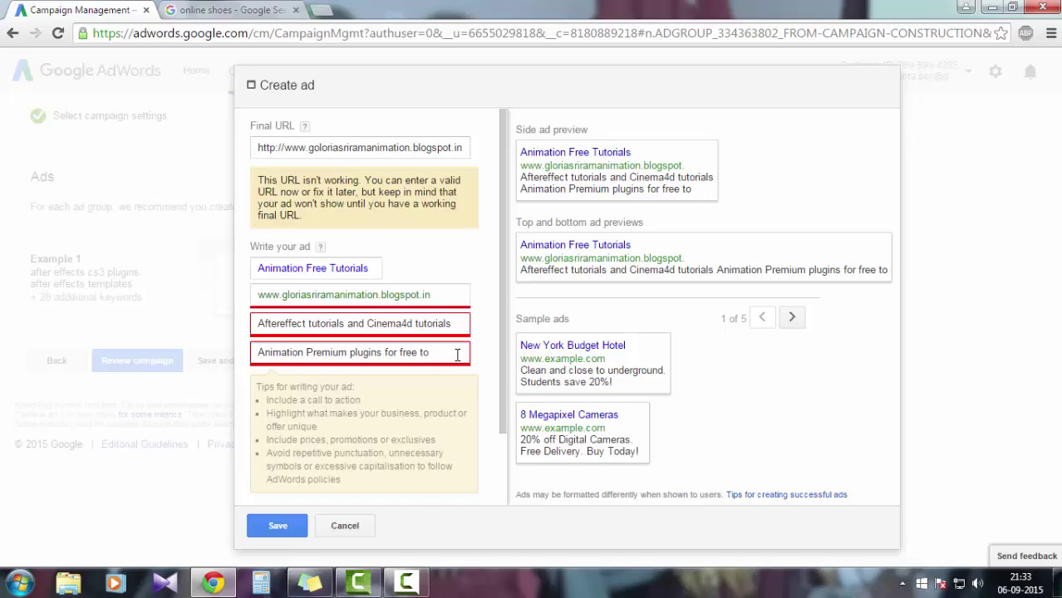
key("BackSpace")
left_click_drag(443, 353, 420, 352)
key("BackSpace")
key("BackSpace")
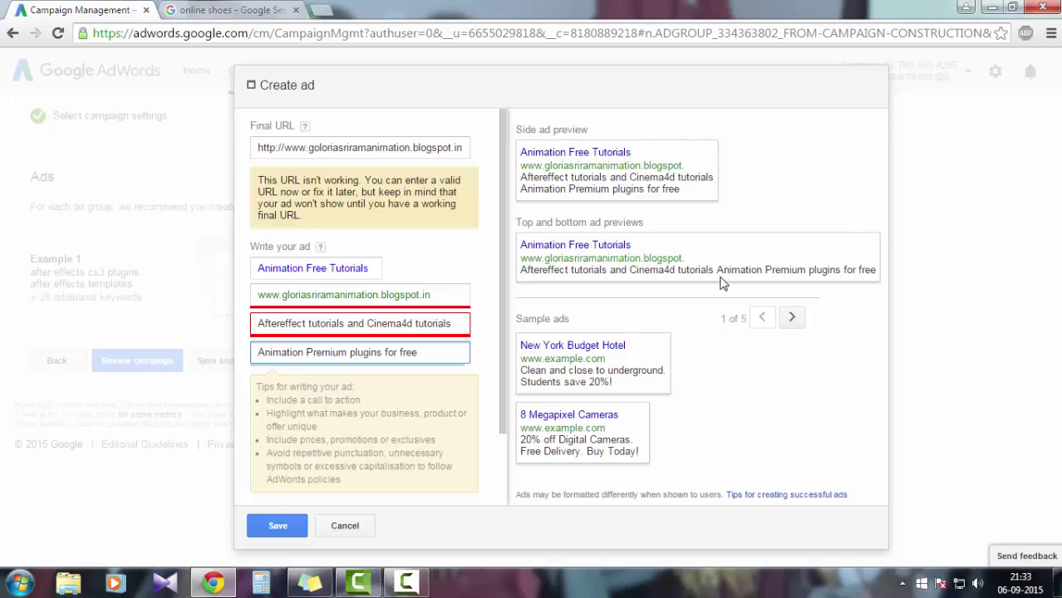
left_click_drag(718, 270, 877, 273)
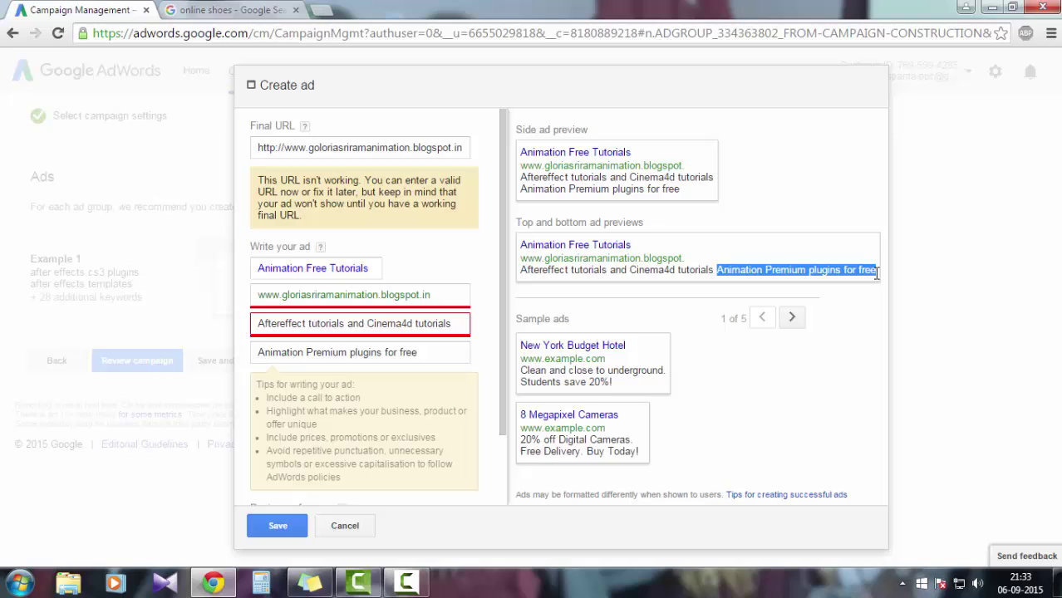
Trim ' tutorials' from description line 1 so it ends at Cinema4d.
left_click(293, 529)
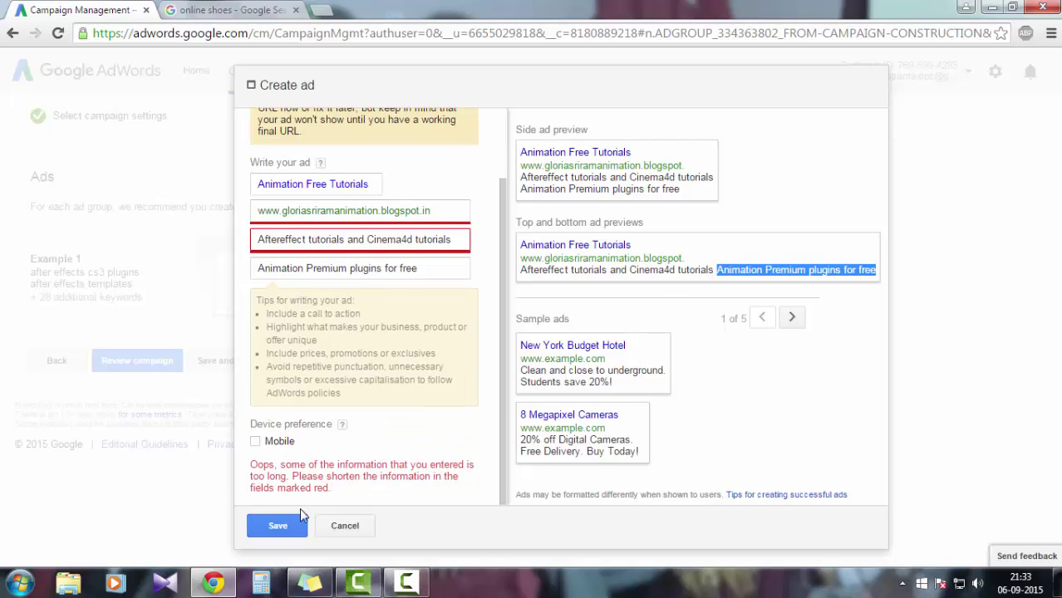
left_click(436, 269)
scroll(438, 271, "up", 1)
left_click(458, 320)
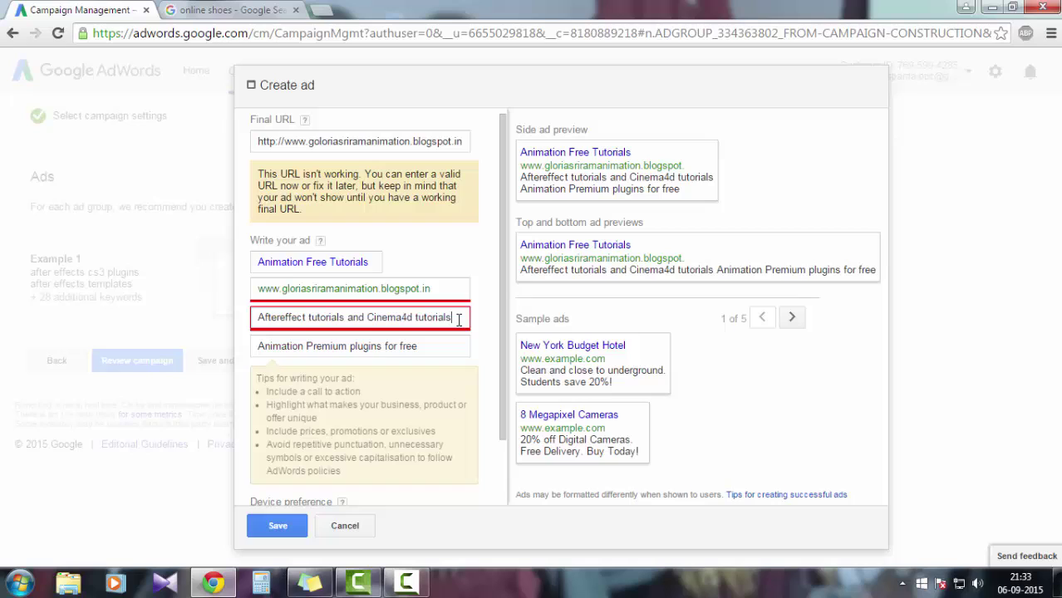
key("BackSpace")
key("BackSpace")
key("BackSpace")
key("BackSpace")
key("BackSpace")
key("BackSpace")
key("BackSpace")
key("BackSpace")
key("BackSpace")
key("BackSpace")
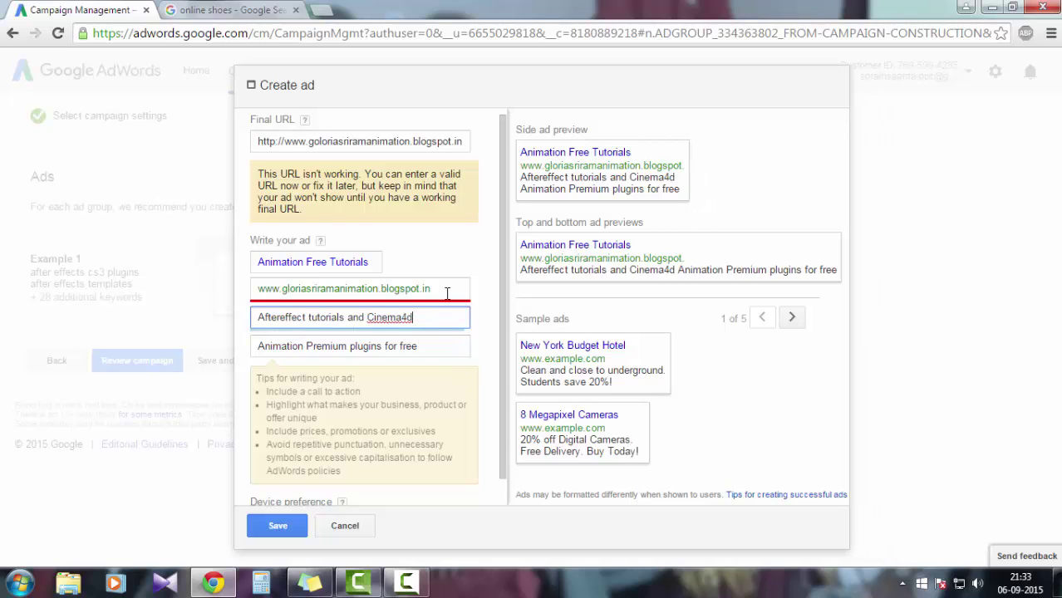
Shorten the display URL to the blog name and append '/animation'.
left_click(447, 294)
key("BackSpace")
key("BackSpace")
key("BackSpace")
key("BackSpace")
key("BackSpace")
key("BackSpace")
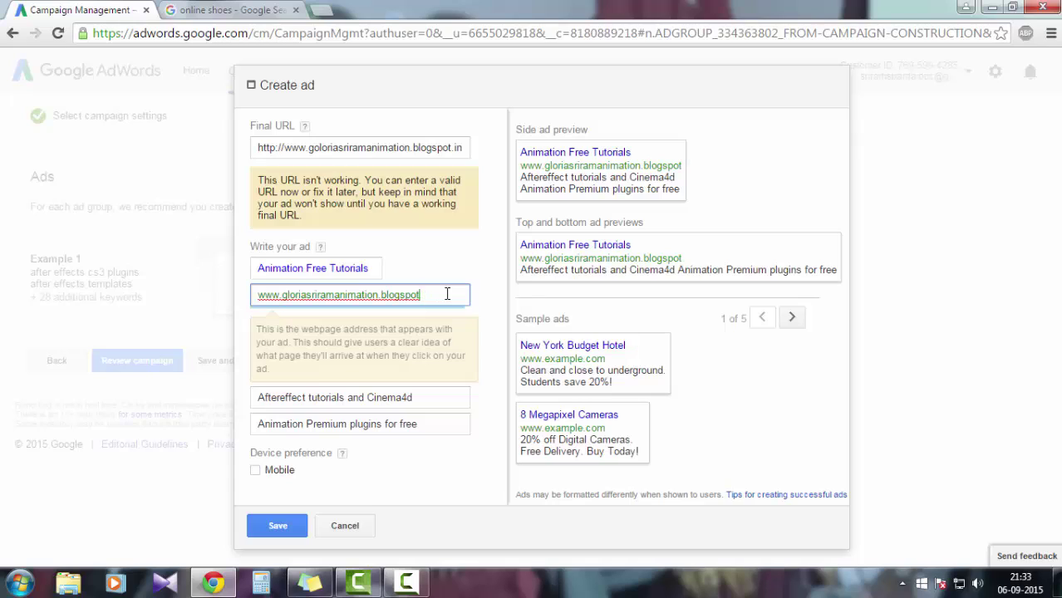
key("BackSpace")
key("BackSpace")
key("BackSpace")
key("BackSpace")
key("BackSpace")
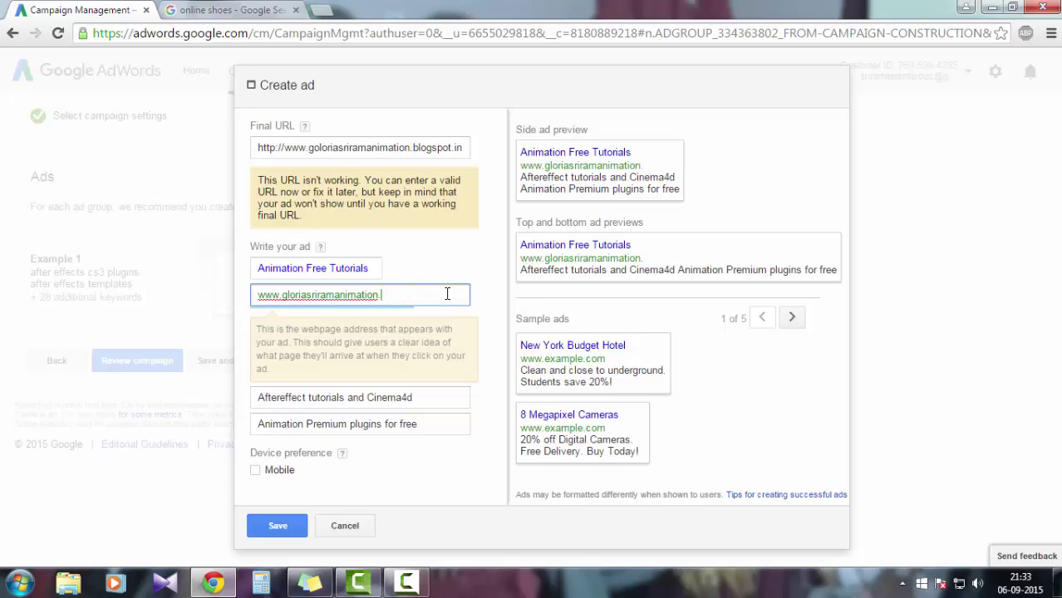
key("ctrl+Left")
key("BackSpace")
key("BackSpace")
key("BackSpace")
key("BackSpace")
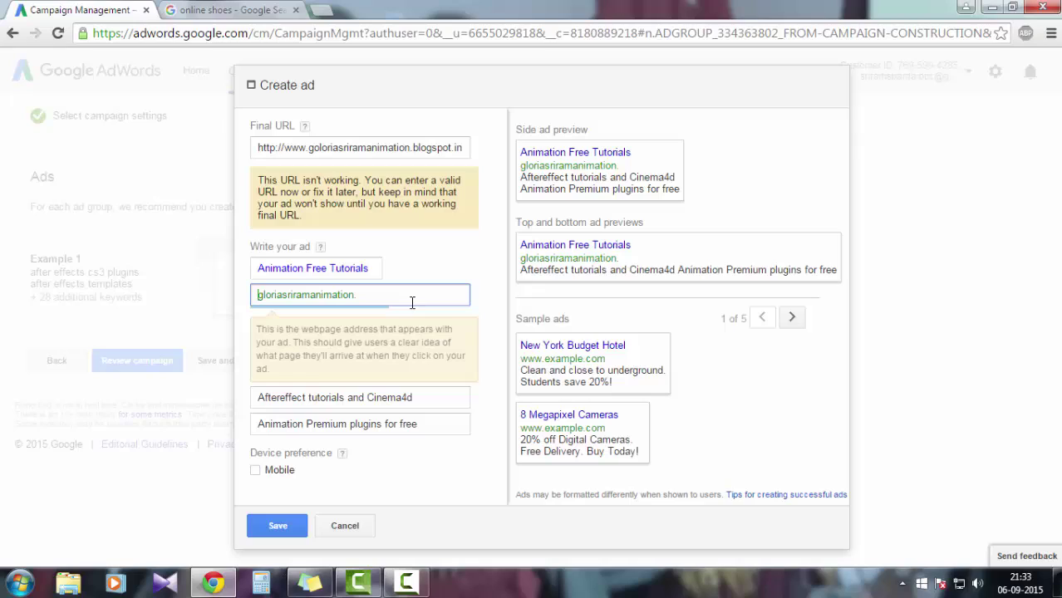
left_click(390, 295)
type("/animation")
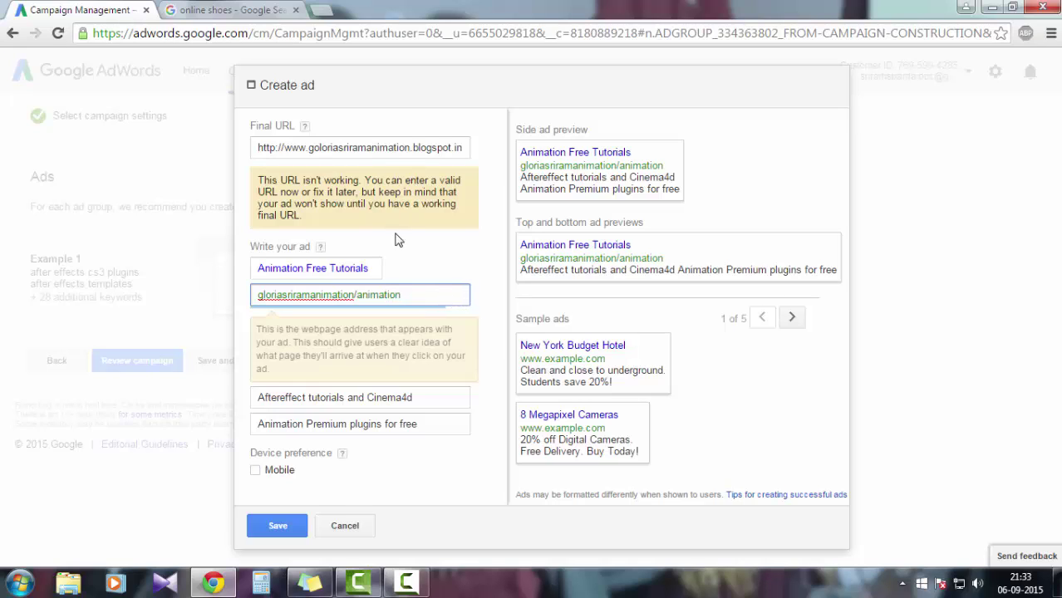
left_click(376, 268)
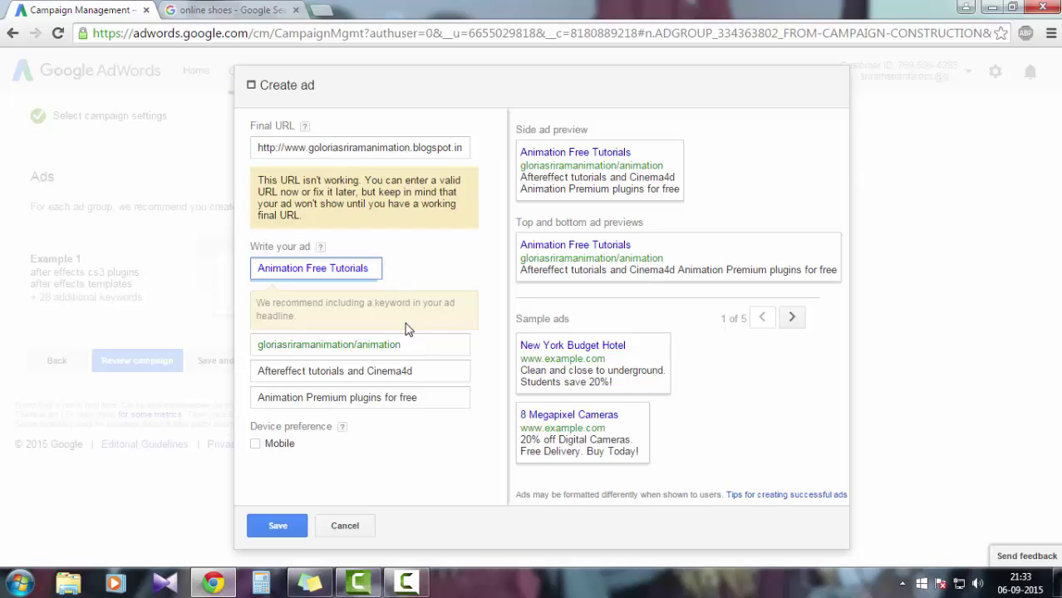
left_click(439, 372)
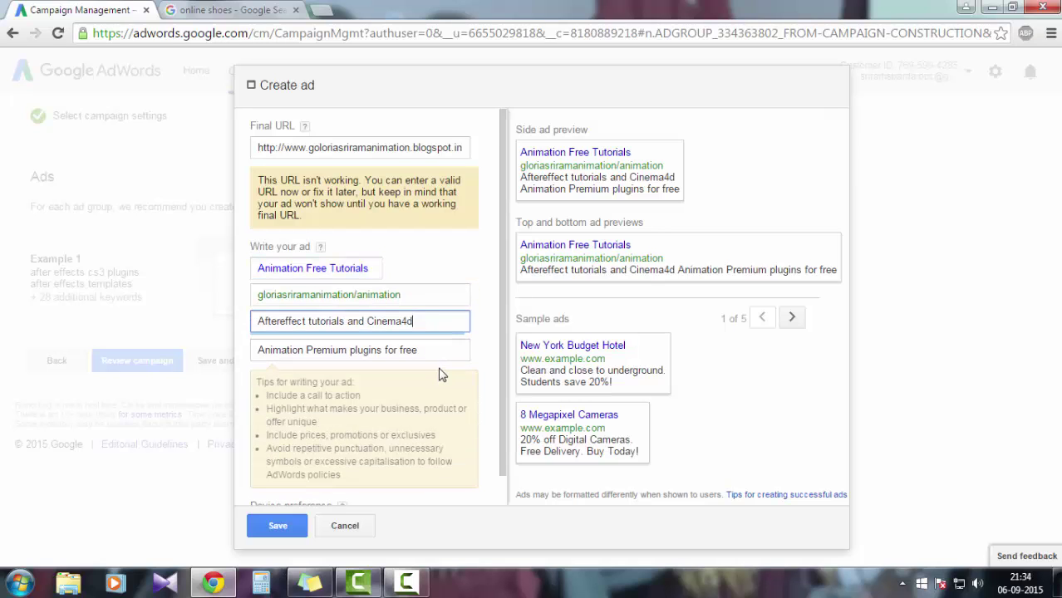
scroll(440, 370, "down", 1)
left_click(433, 316)
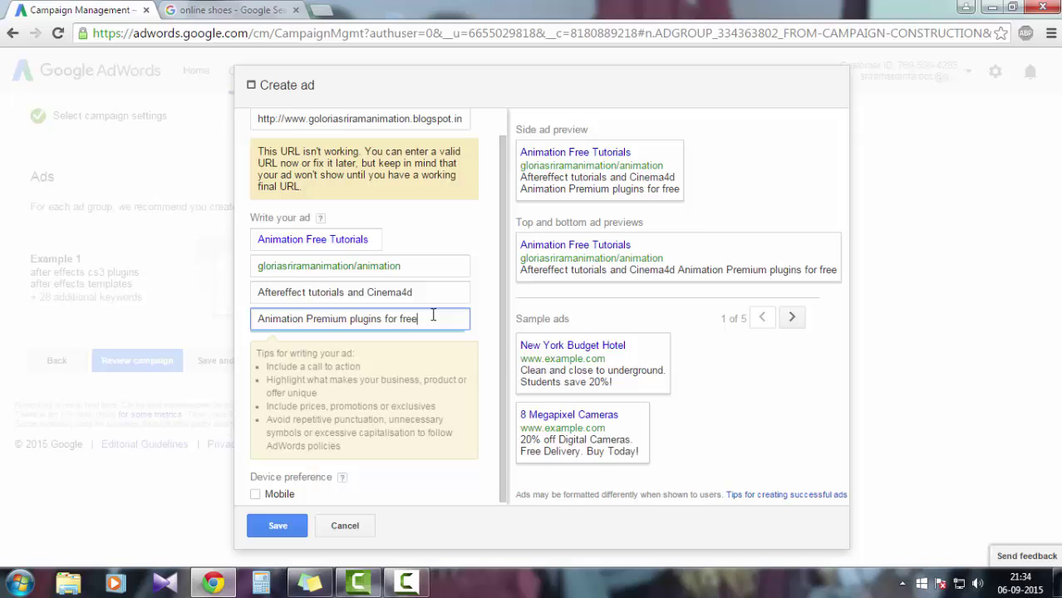
left_click(432, 263)
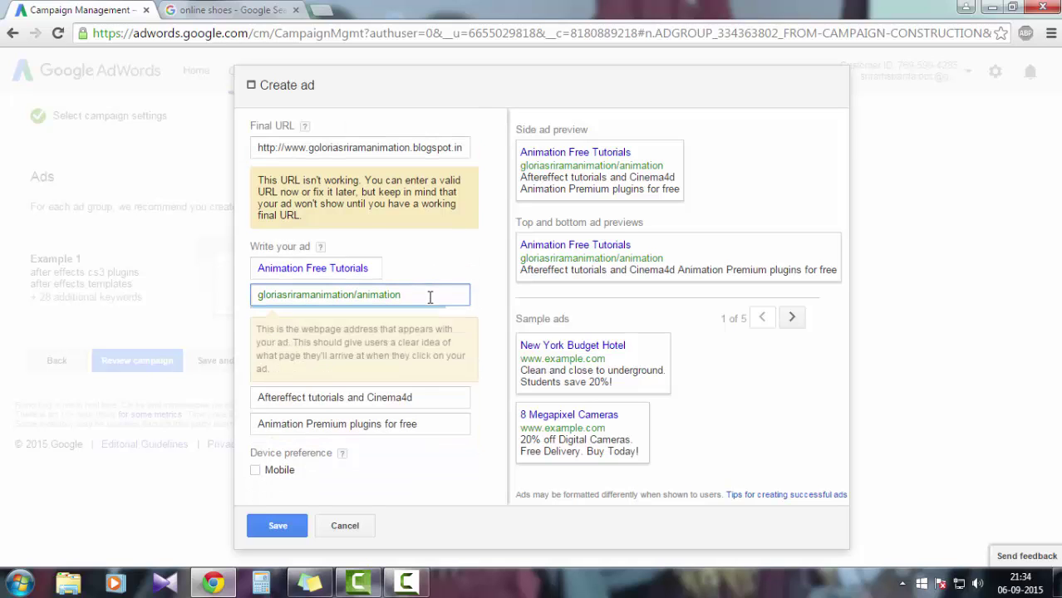
left_click(427, 399)
type("sdsd")
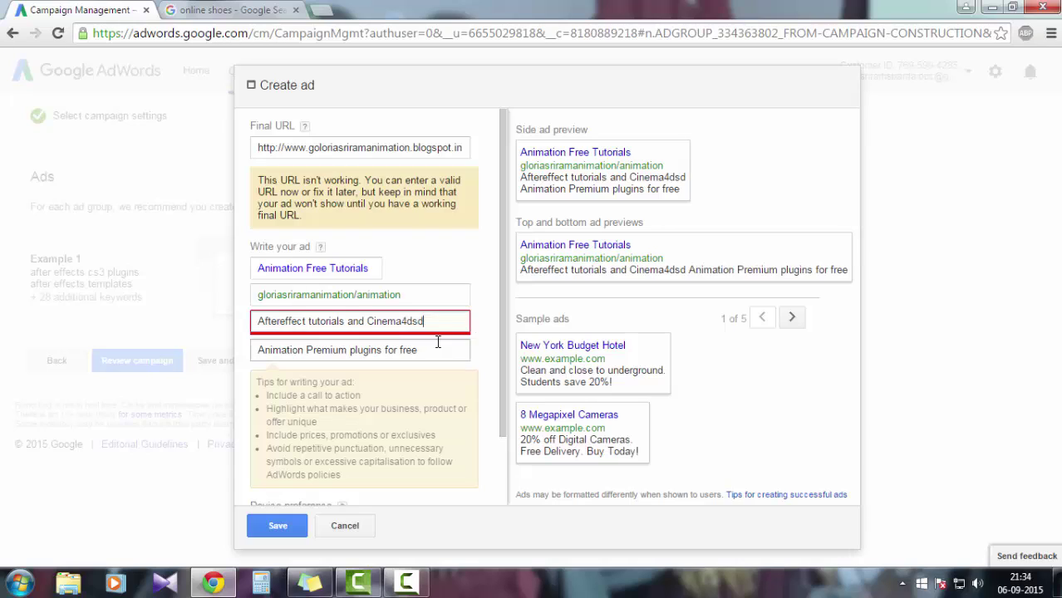
key("BackSpace")
key("BackSpace")
key("BackSpace")
key("BackSpace")
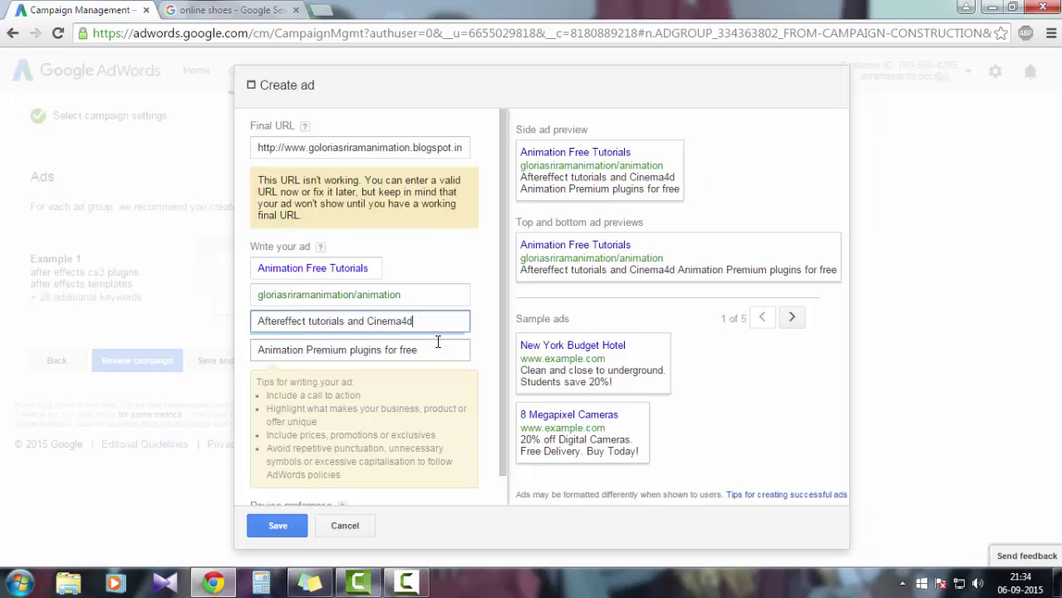
left_click(443, 349)
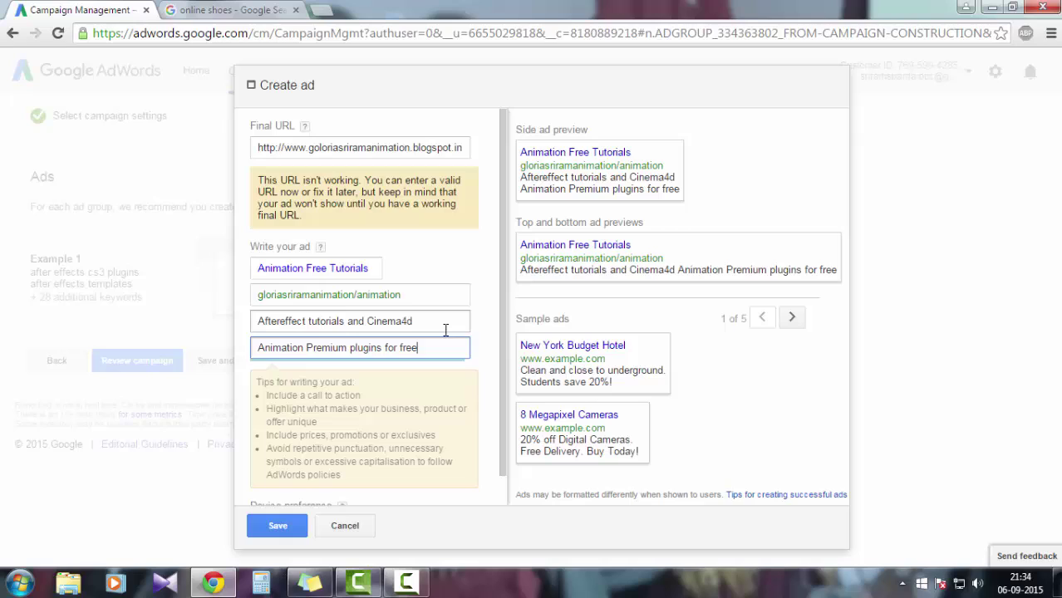
left_click(446, 330)
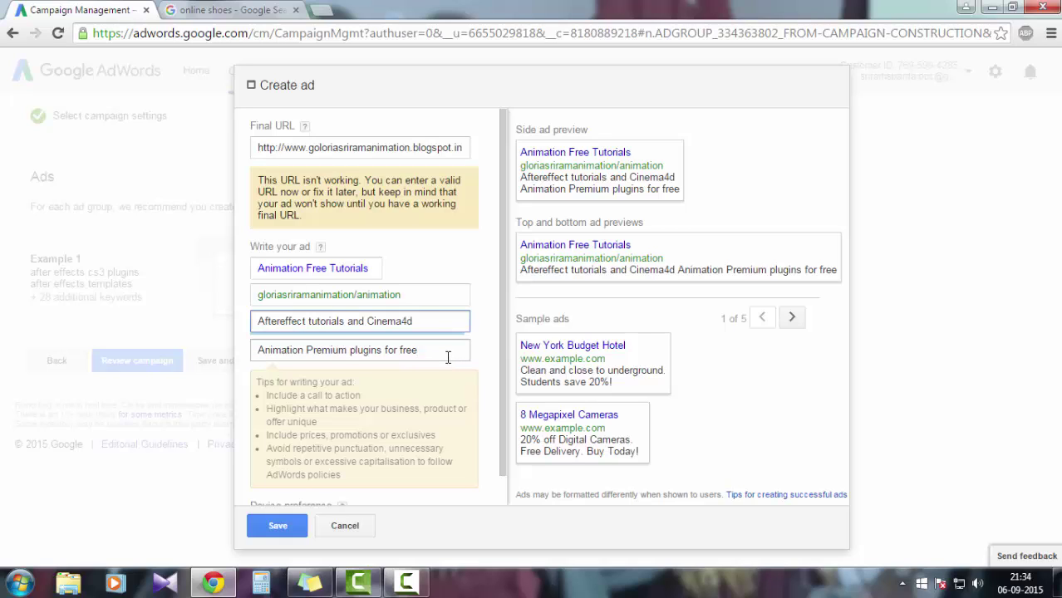
left_click(448, 355)
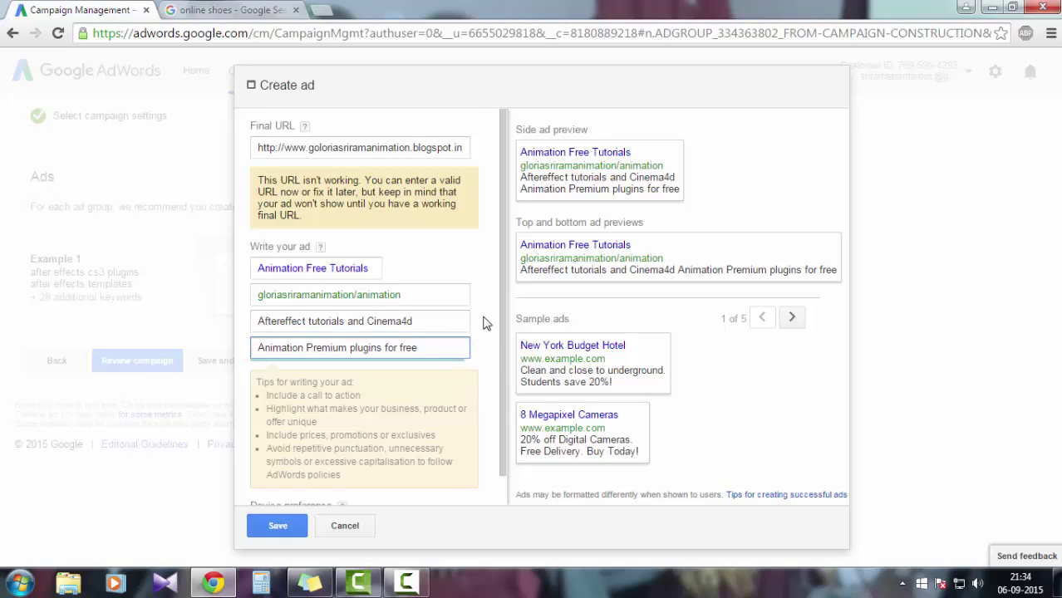
left_click(445, 301)
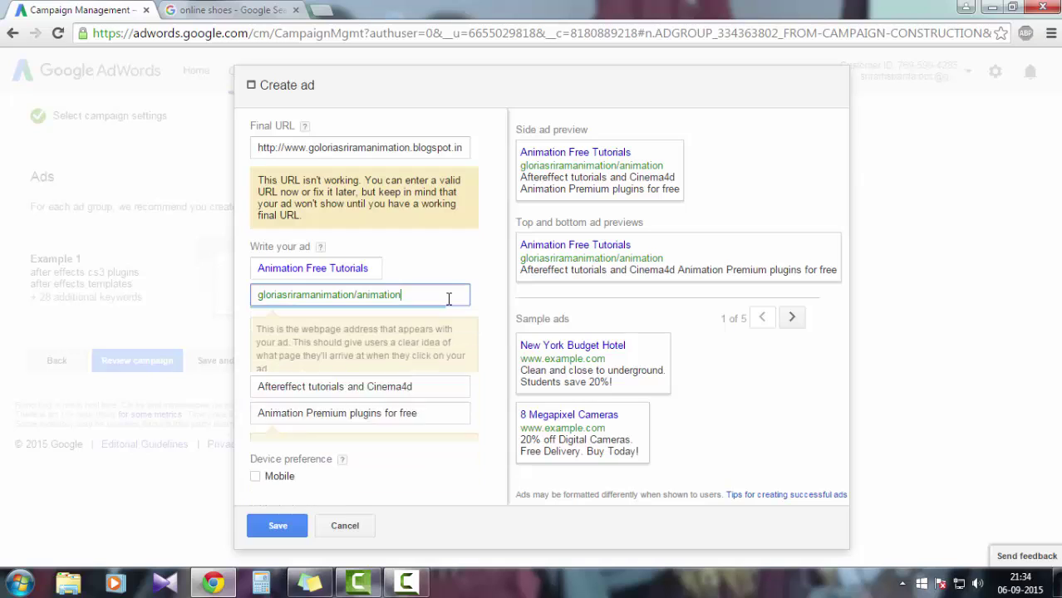
left_click(376, 269)
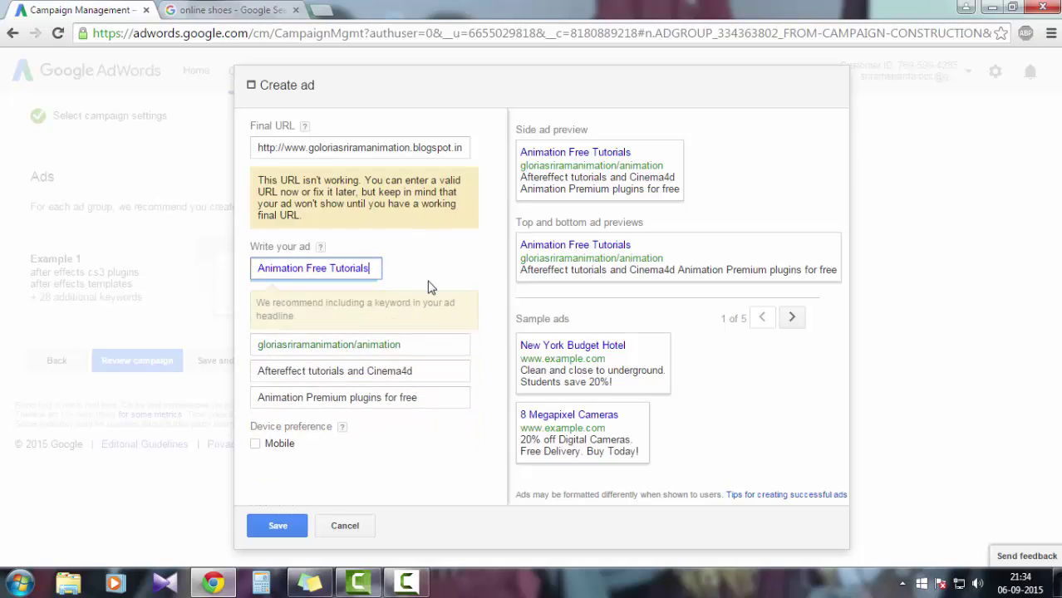
left_click(437, 352)
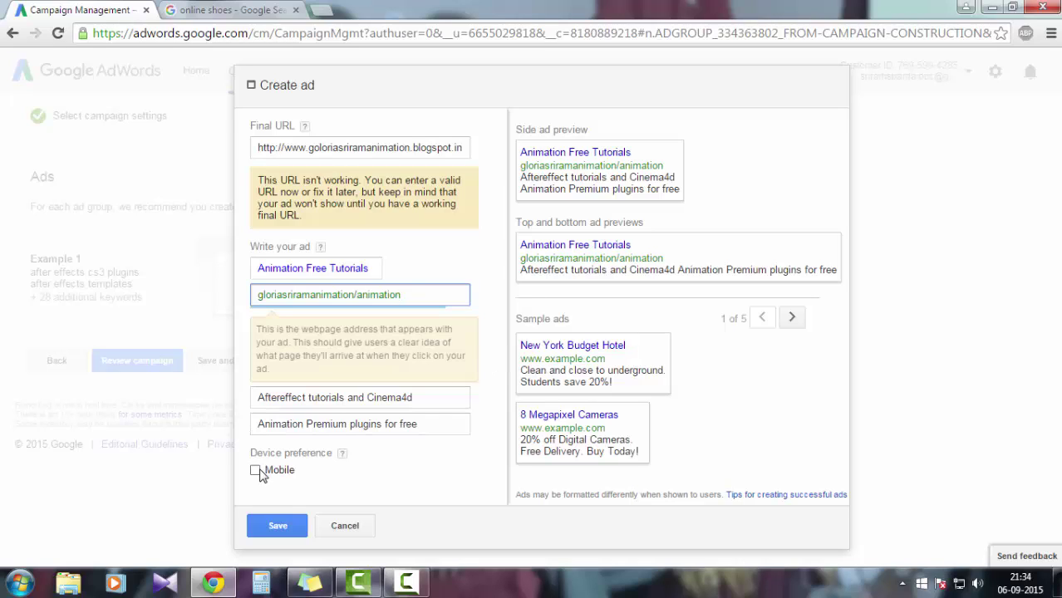
mouse_move(344, 456)
left_click(256, 469)
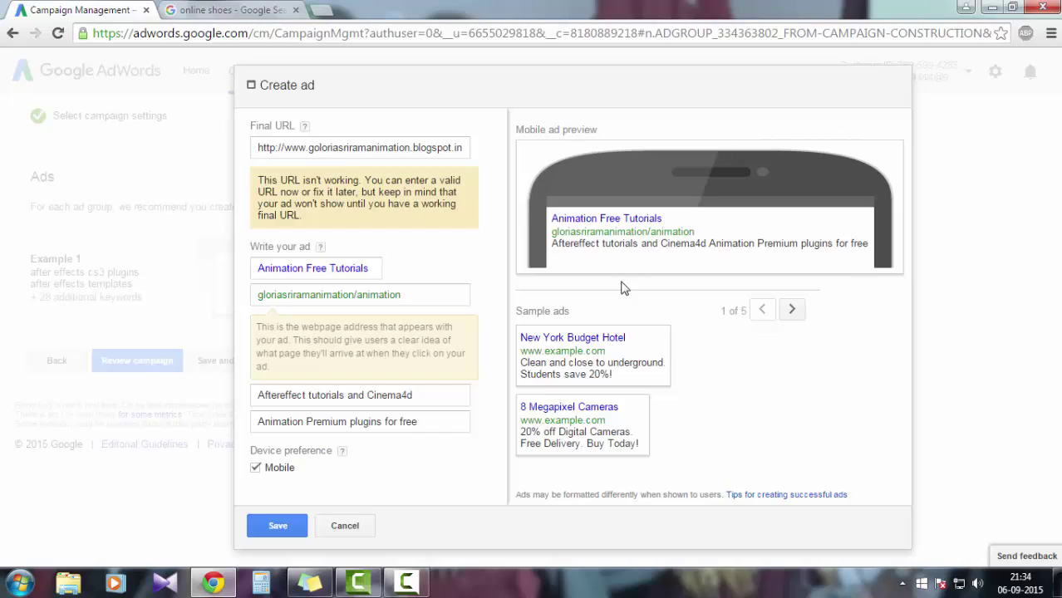
left_click(792, 310)
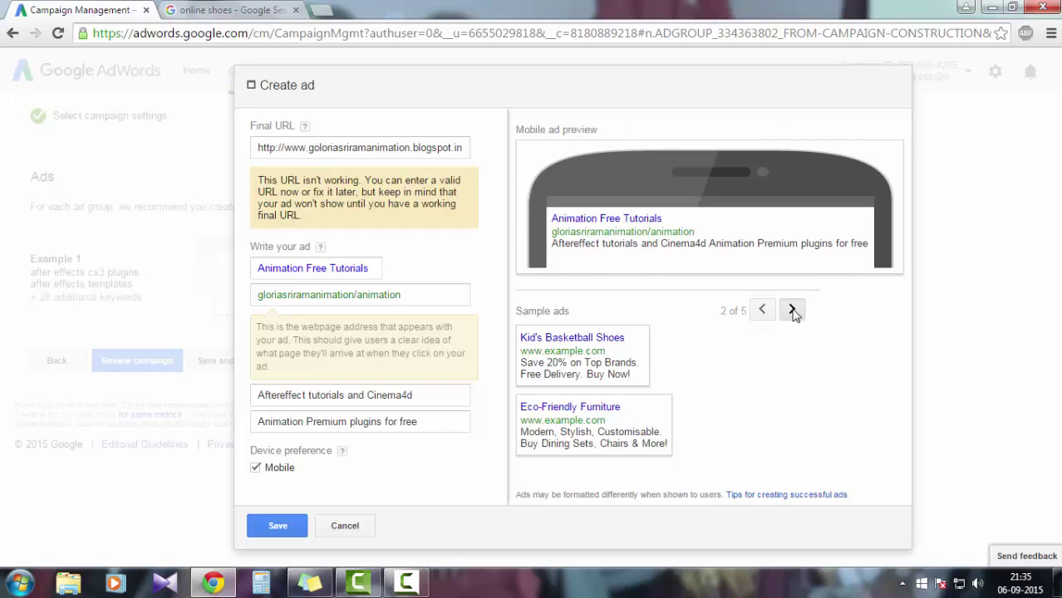
left_click(793, 310)
left_click(792, 310)
left_click(763, 309)
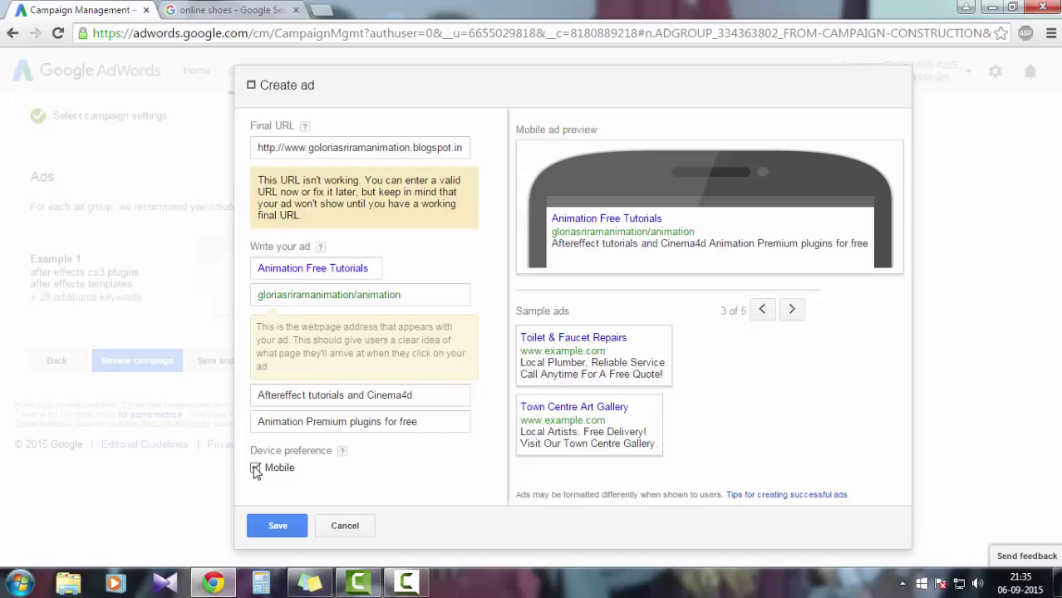
left_click(255, 469)
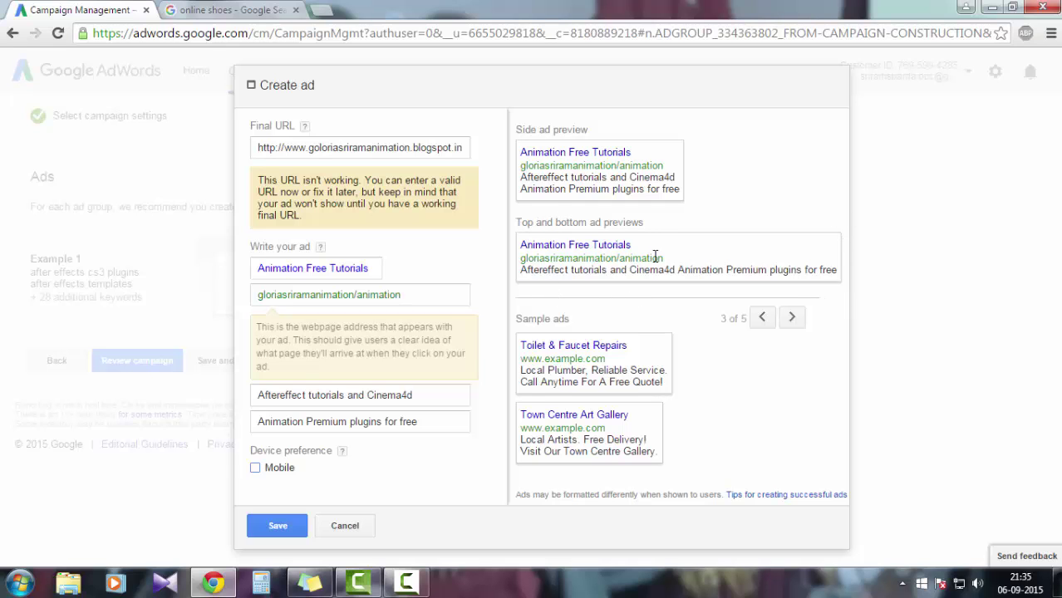
Return to the AdWords tab and attempt to save the ad, which fails on the display URL.
left_click(230, 9)
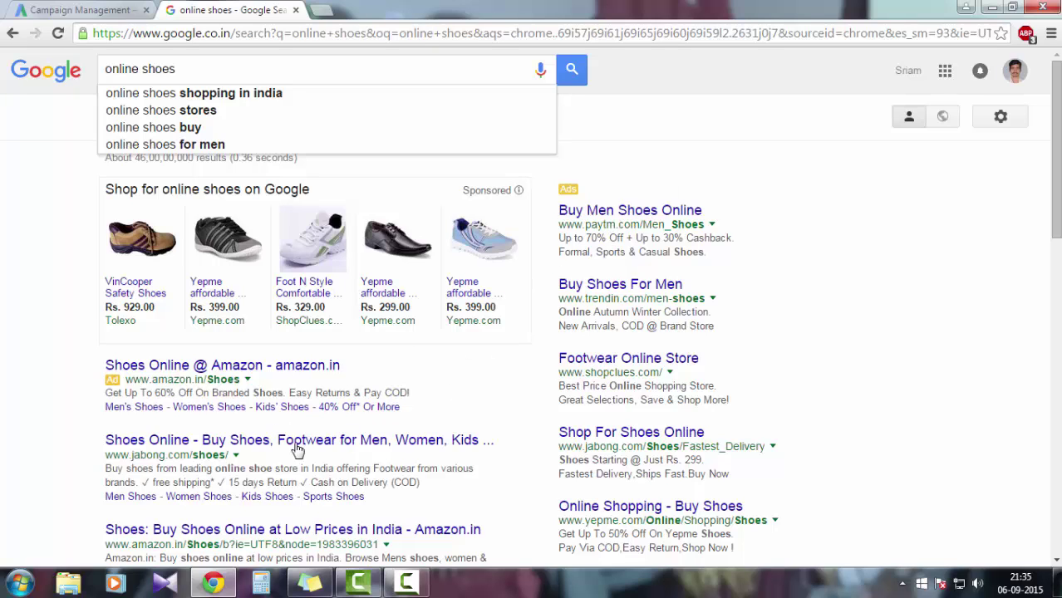
left_click(80, 9)
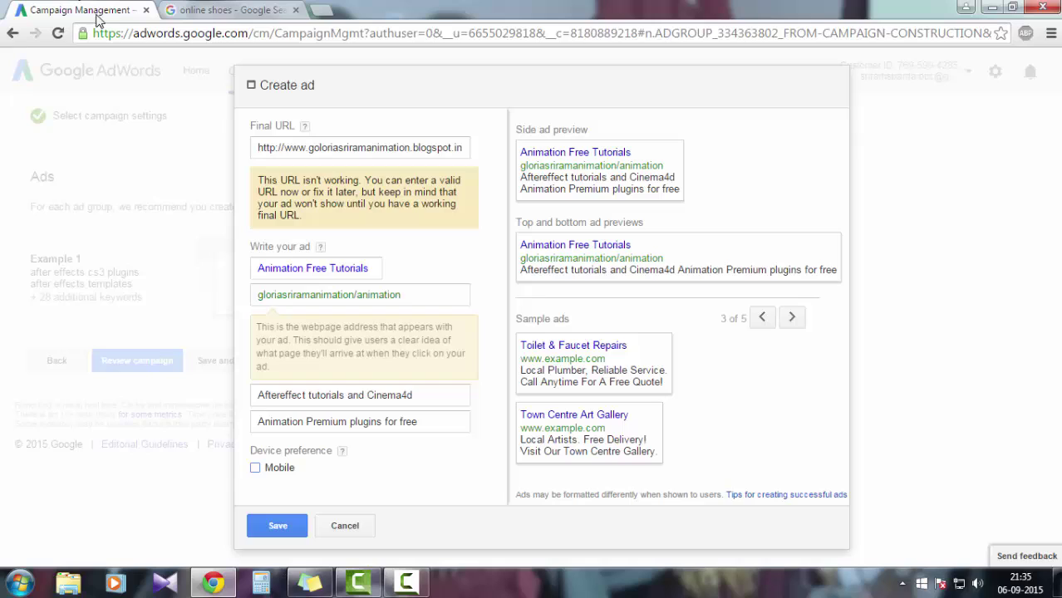
left_click(279, 528)
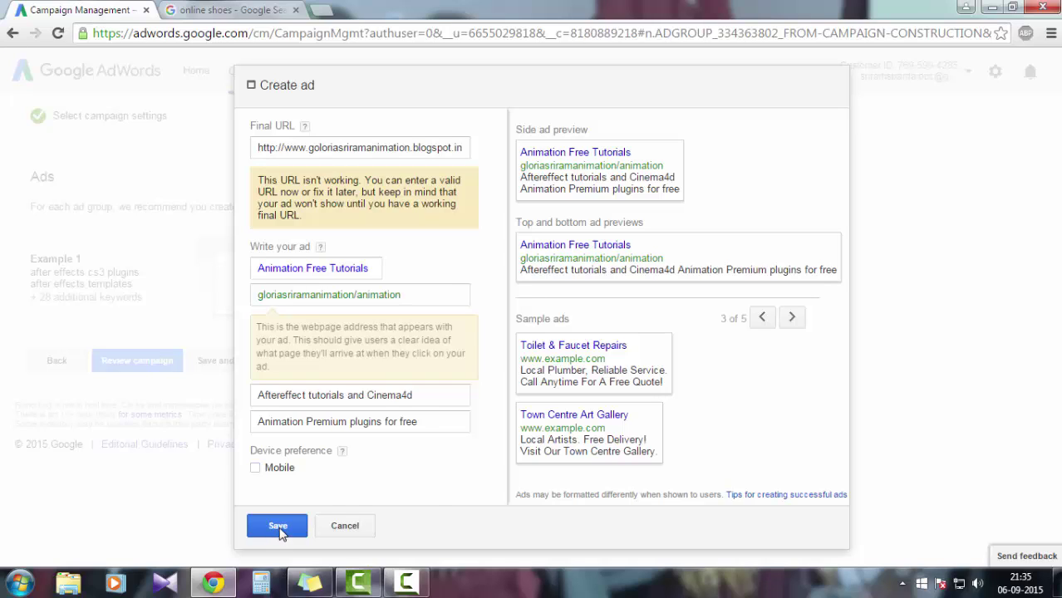
Replace the display URL with 'Animationtutorial/aftereffects' and try saving the ad.
left_click(415, 299)
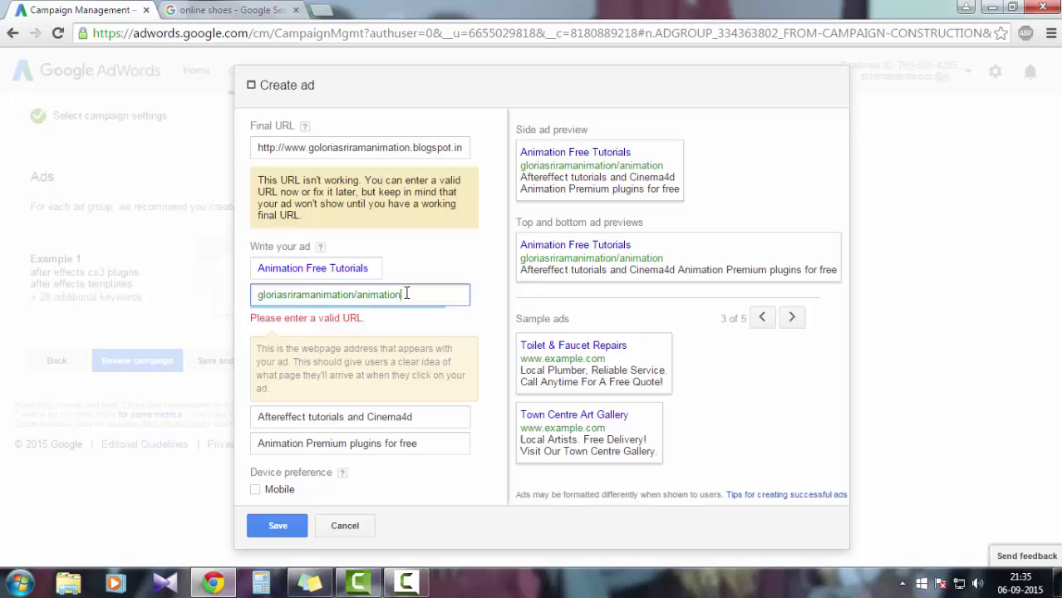
left_click_drag(423, 293, 175, 295)
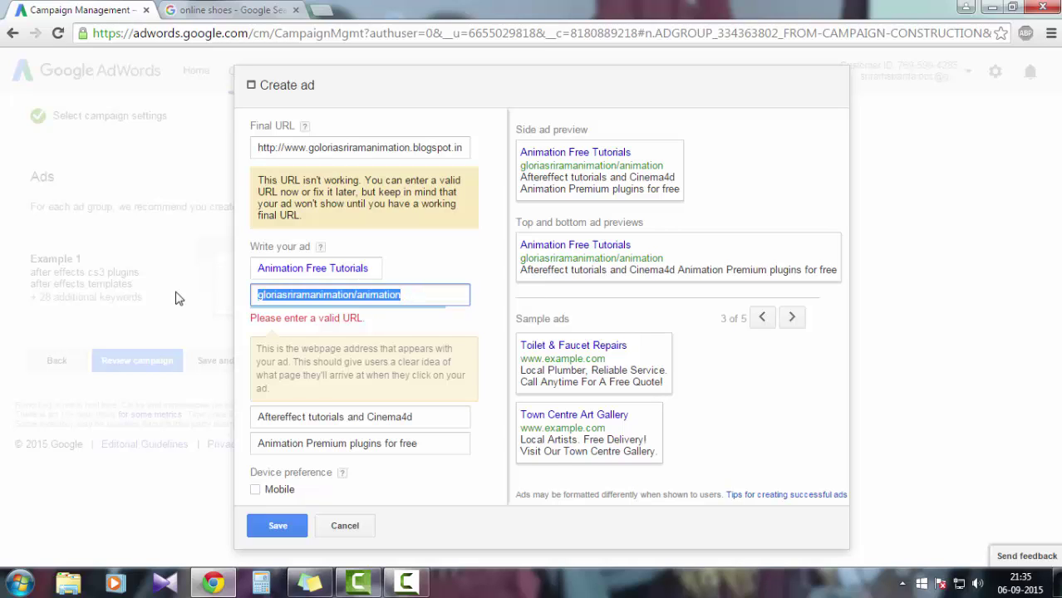
type("Anim")
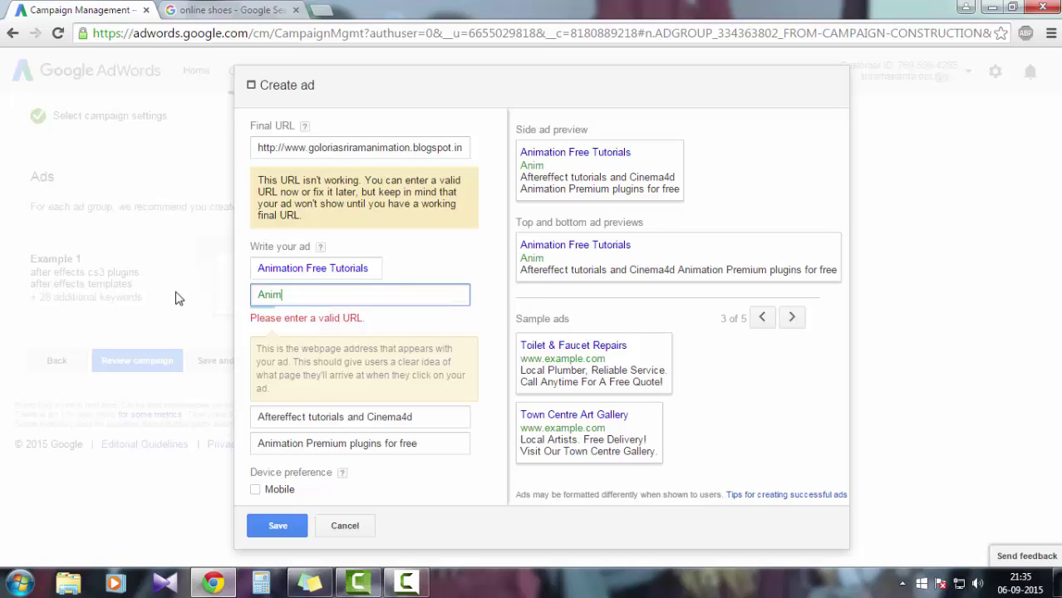
type("tiontutorial")
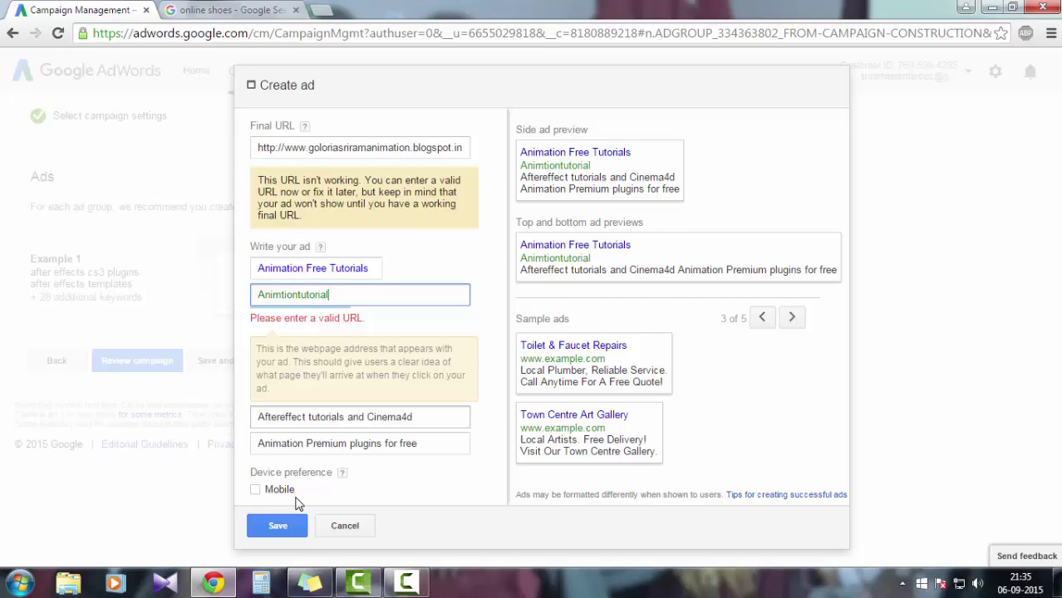
left_click(387, 329)
left_click_drag(357, 296, 224, 304)
key("BackSpace")
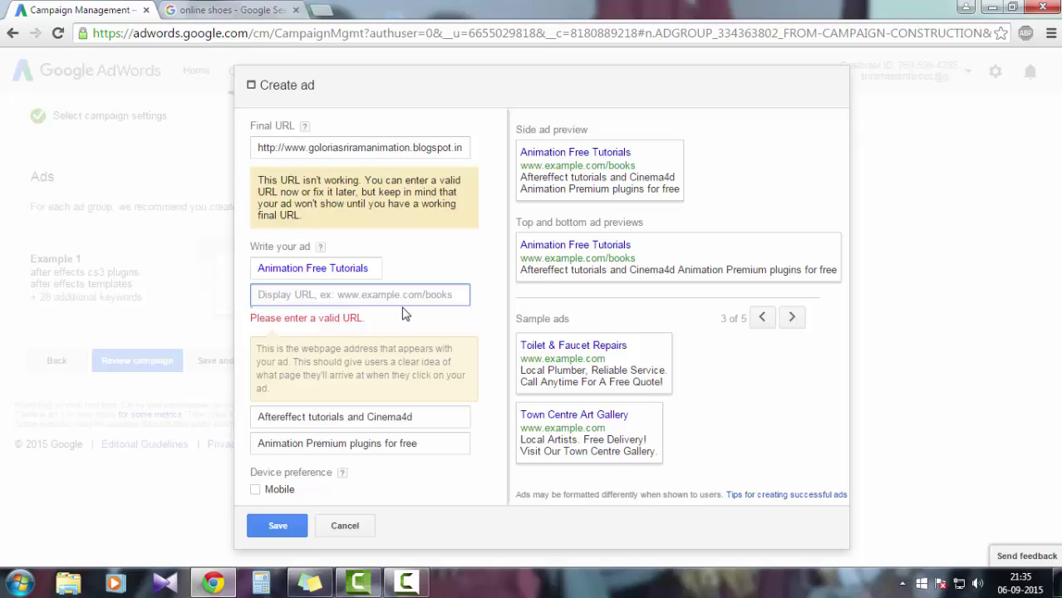
type("d")
key("BackSpace")
type("Animation")
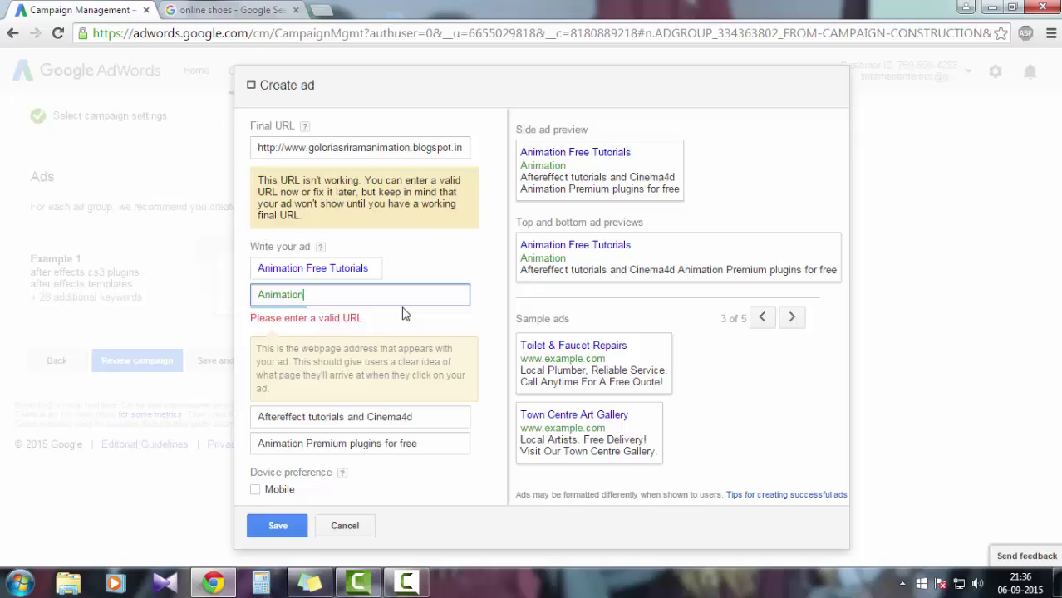
type("tutorial")
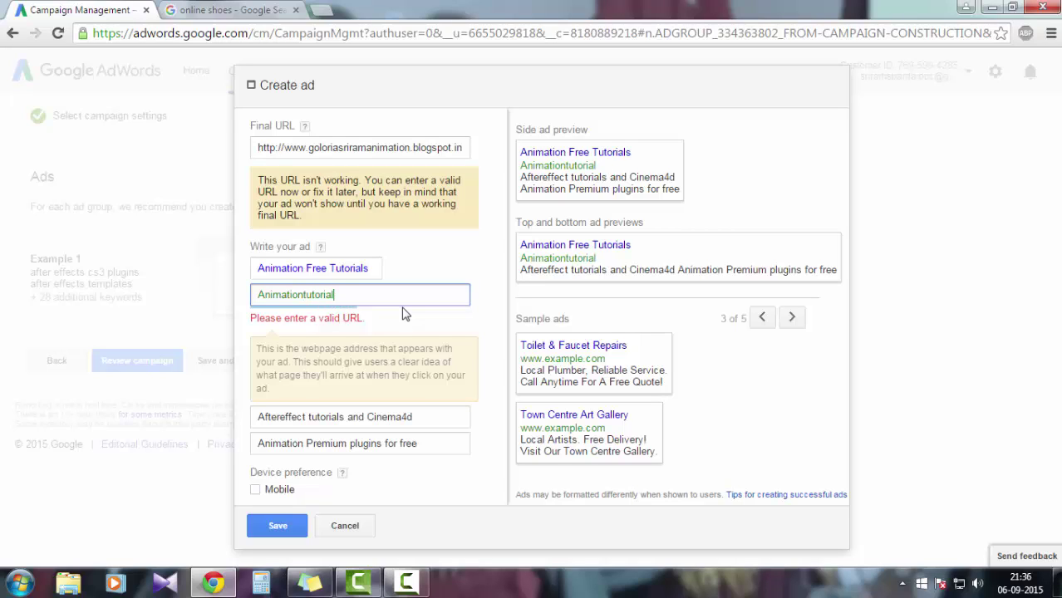
type("/after")
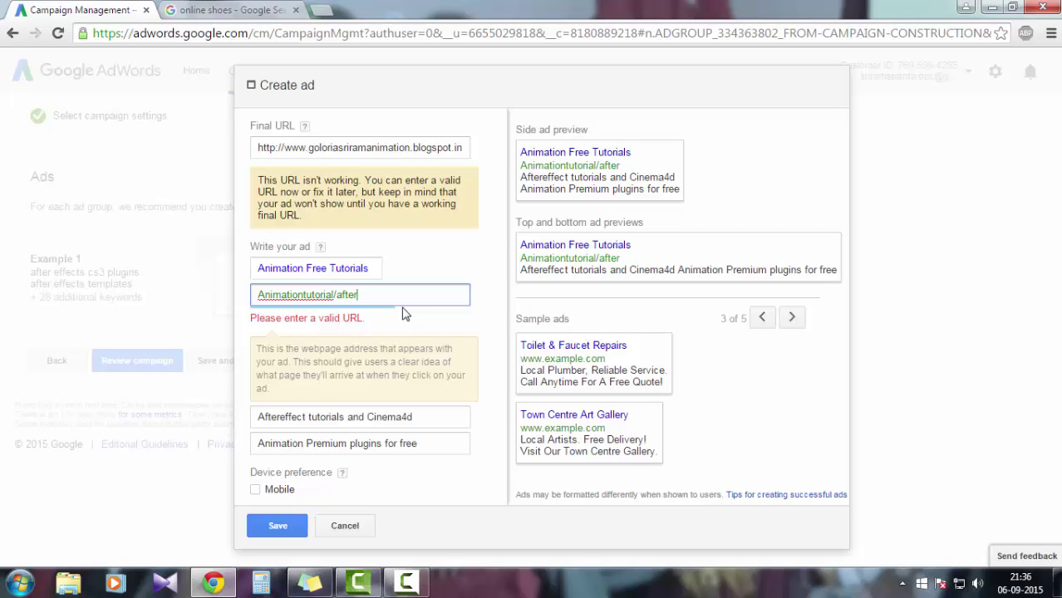
type("effects")
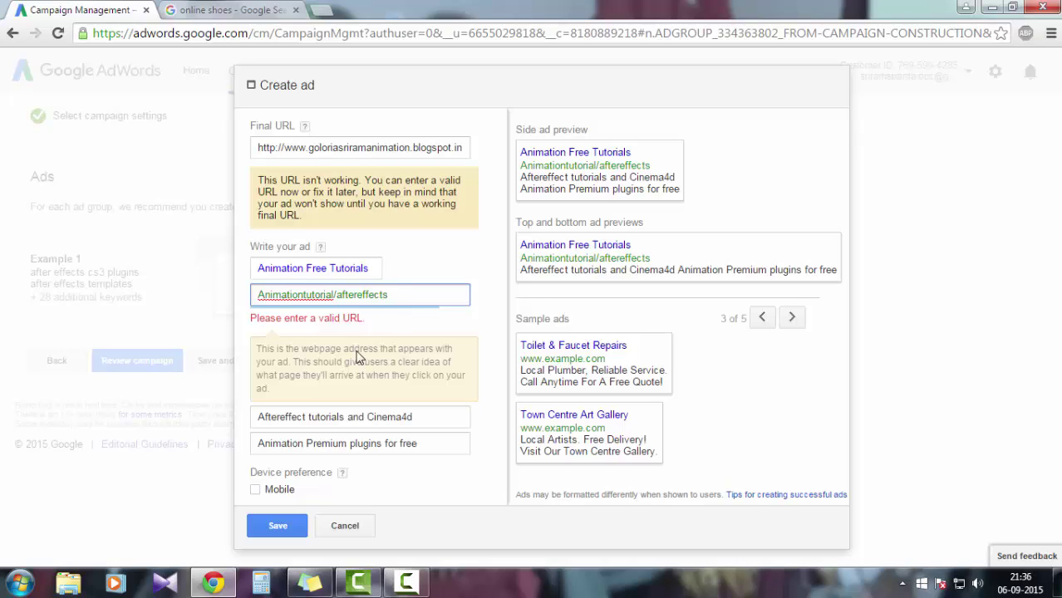
left_click(280, 526)
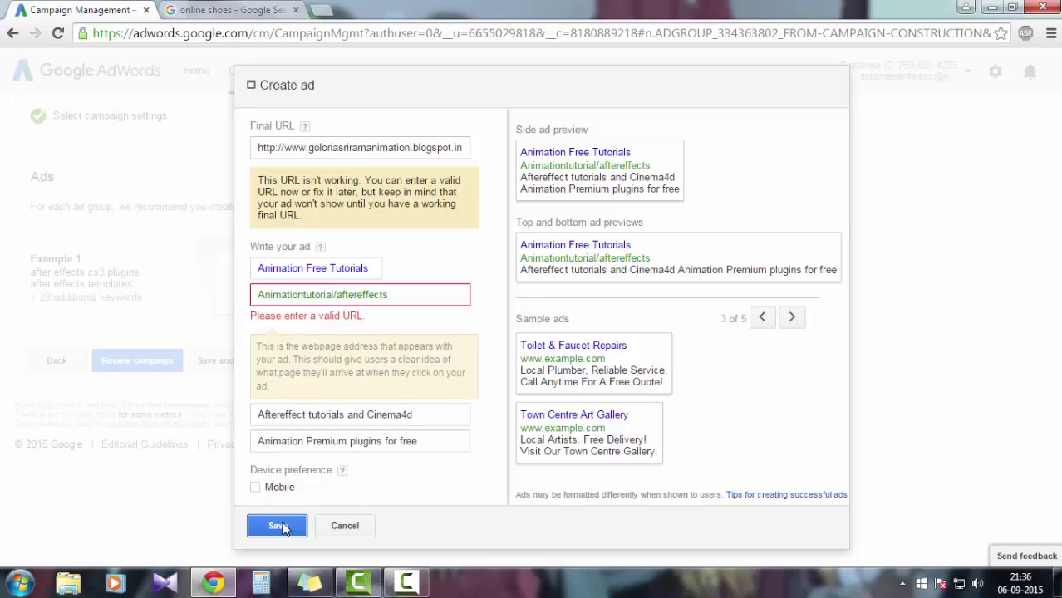
left_click(263, 295)
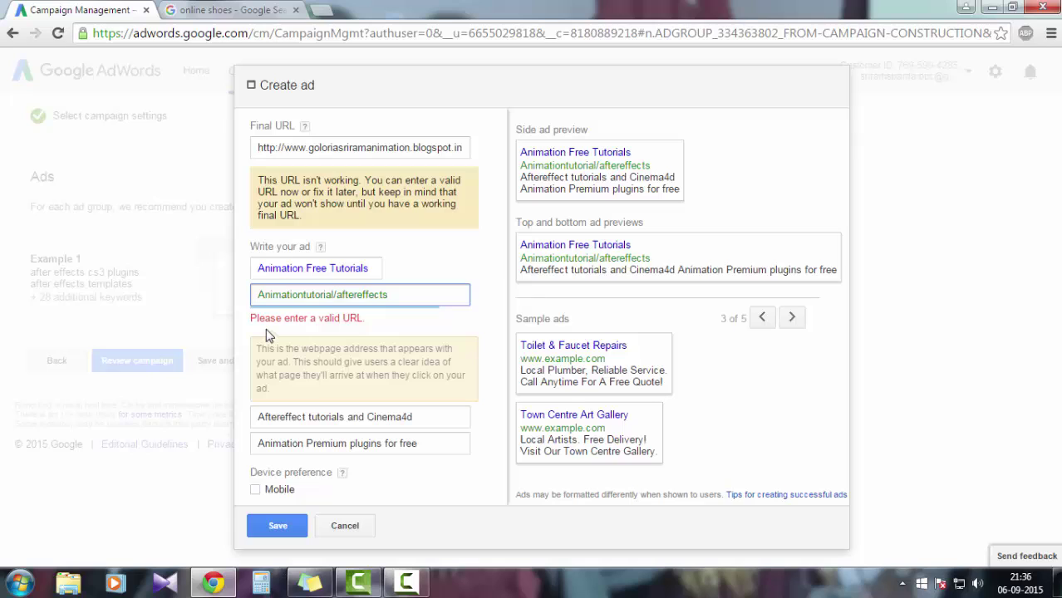
key("BackSpace")
type("a")
left_click(276, 525)
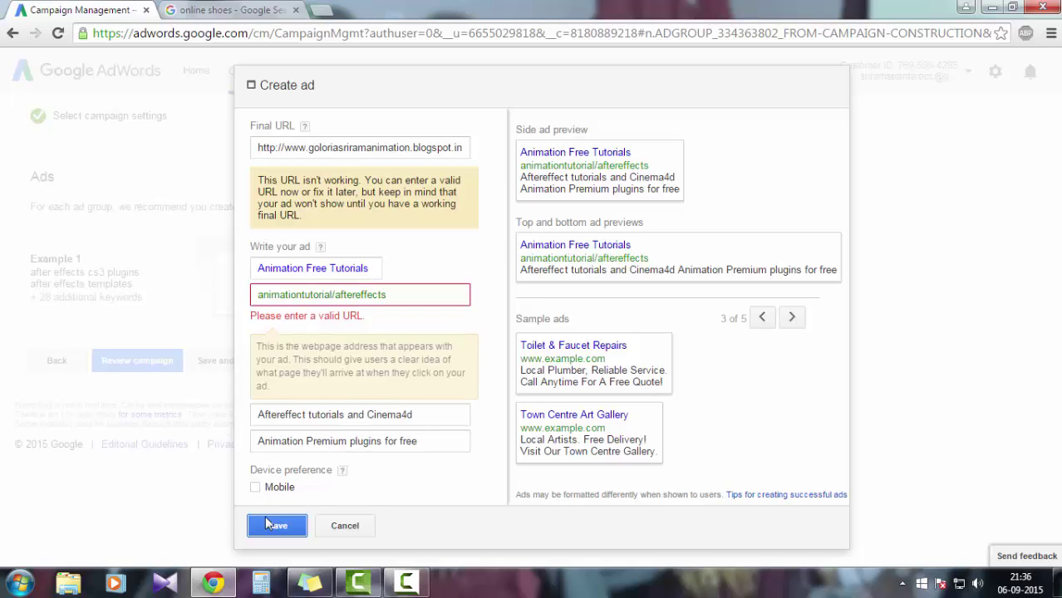
left_click(256, 294)
type("www")
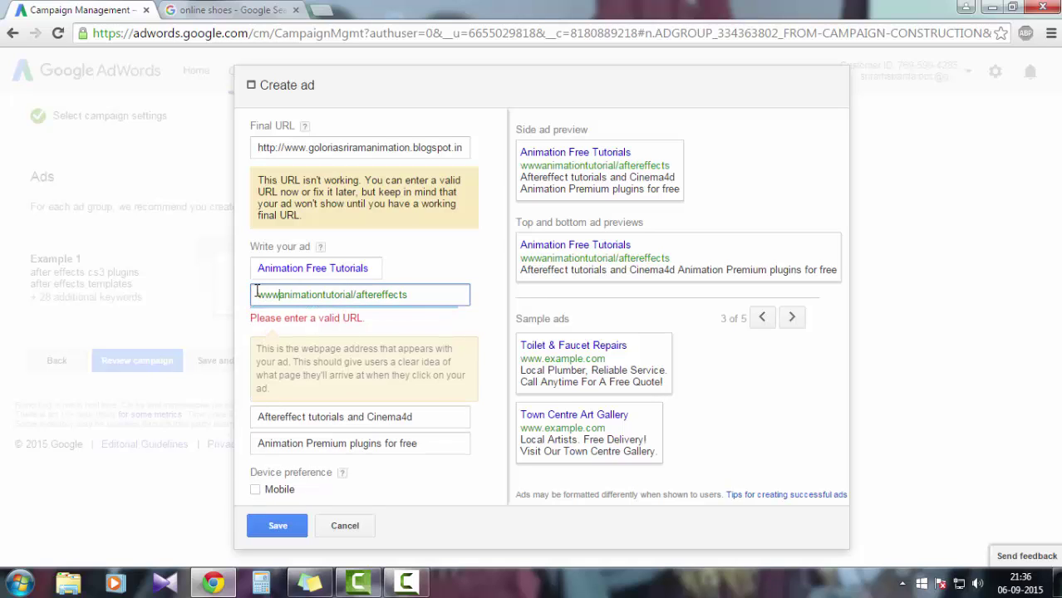
type(".")
left_click(289, 523)
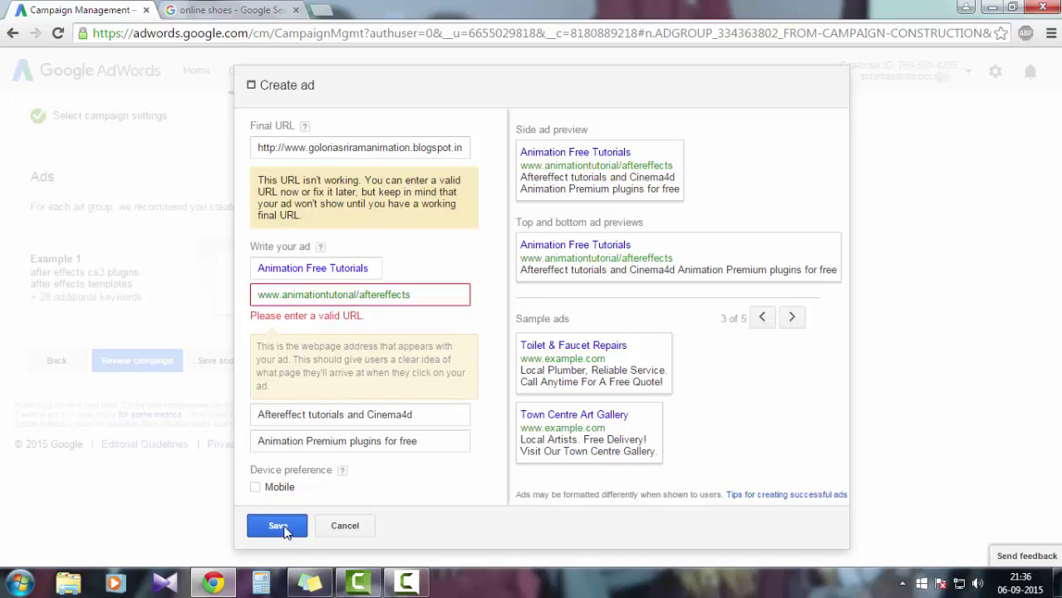
Fix the misspelled site name in the final URL and select its site address.
left_click(322, 156)
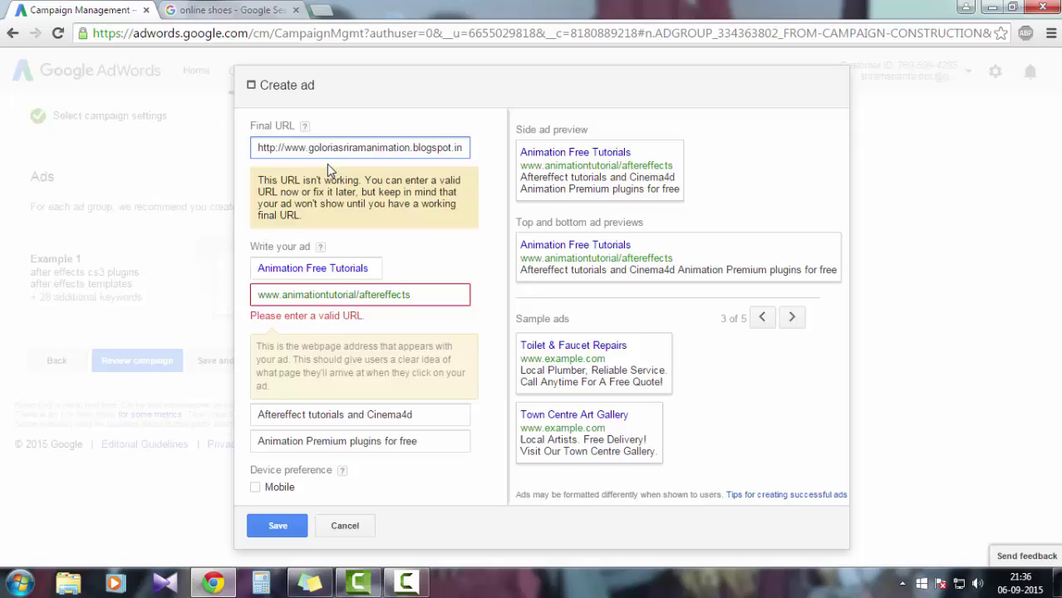
key("BackSpace")
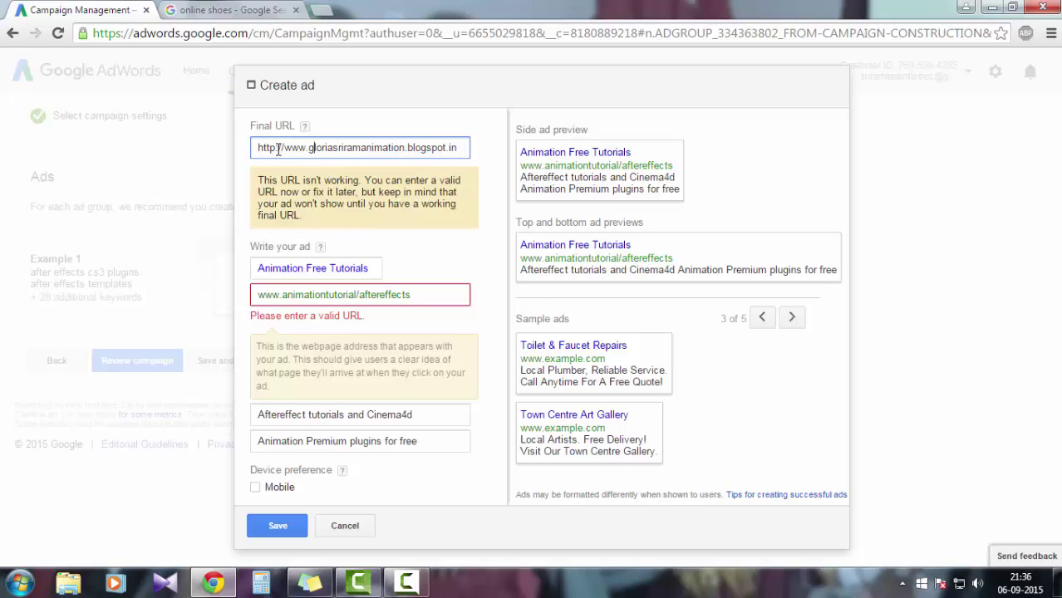
left_click_drag(283, 150, 407, 152)
key("ctrl+c")
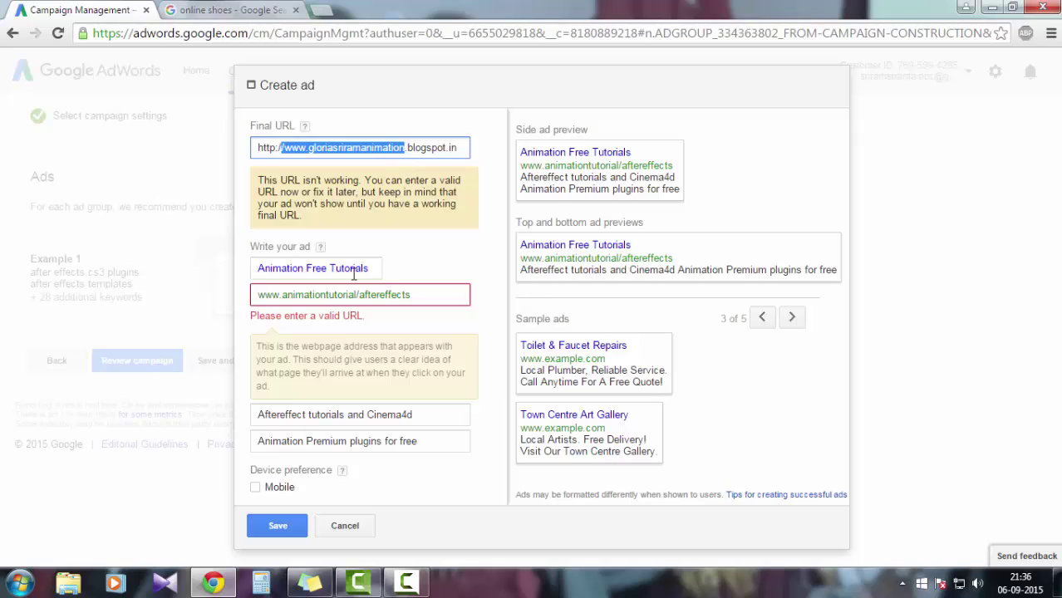
Replace the display URL with the pasted site address followed by '/animation'.
left_click_drag(418, 292, 129, 294)
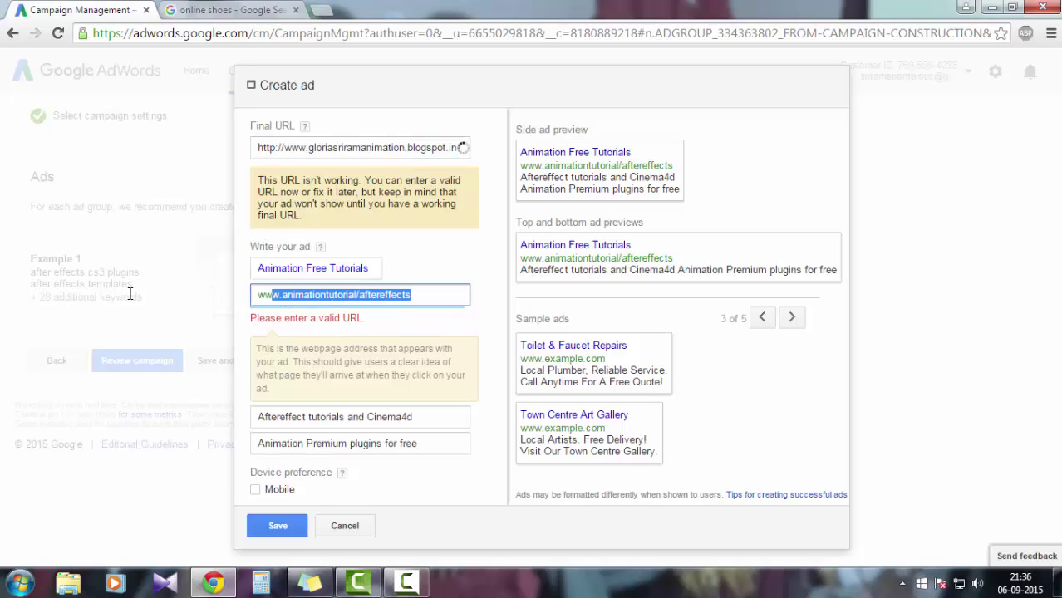
left_click(426, 296)
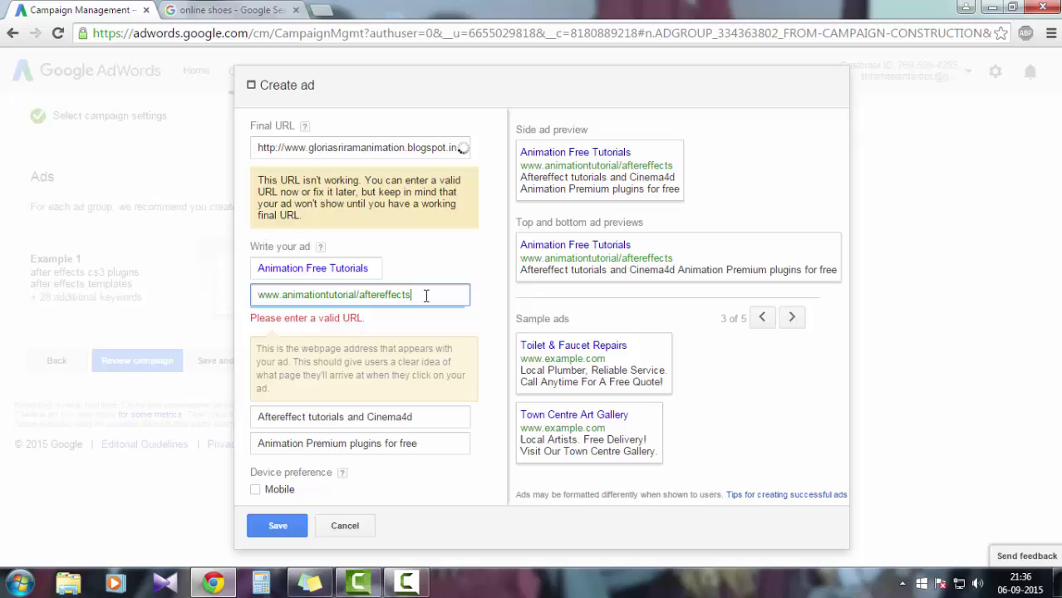
key("BackSpace")
key("BackSpace")
key("BackSpace")
key("BackSpace")
key("BackSpace")
key("BackSpace")
key("BackSpace")
key("BackSpace")
key("BackSpace")
key("BackSpace")
key("BackSpace")
key("BackSpace")
key("BackSpace")
key("BackSpace")
key("BackSpace")
key("BackSpace")
key("BackSpace")
key("BackSpace")
key("BackSpace")
key("BackSpace")
key("BackSpace")
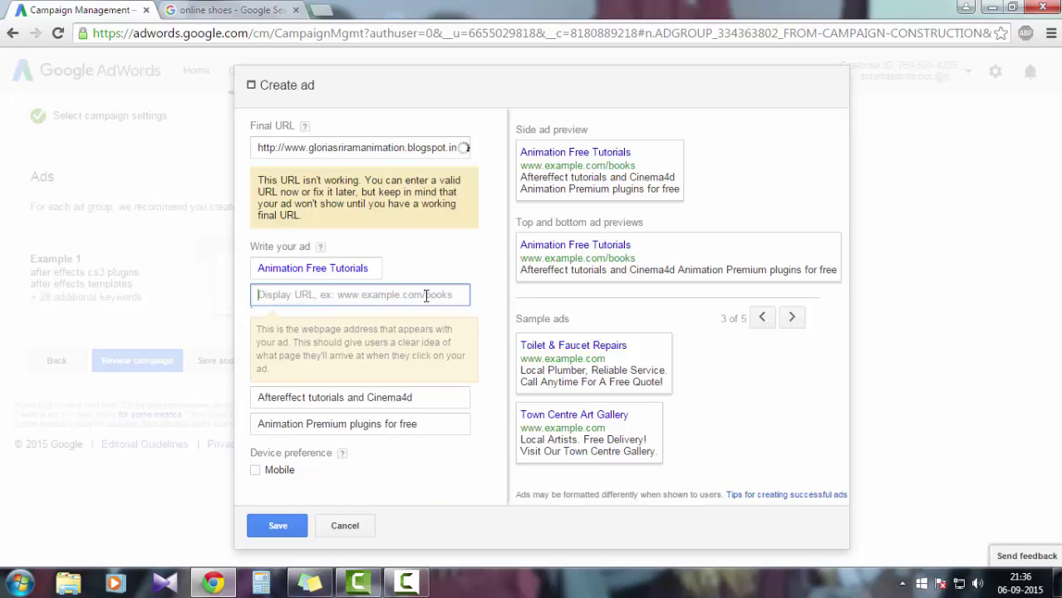
key("ctrl+v")
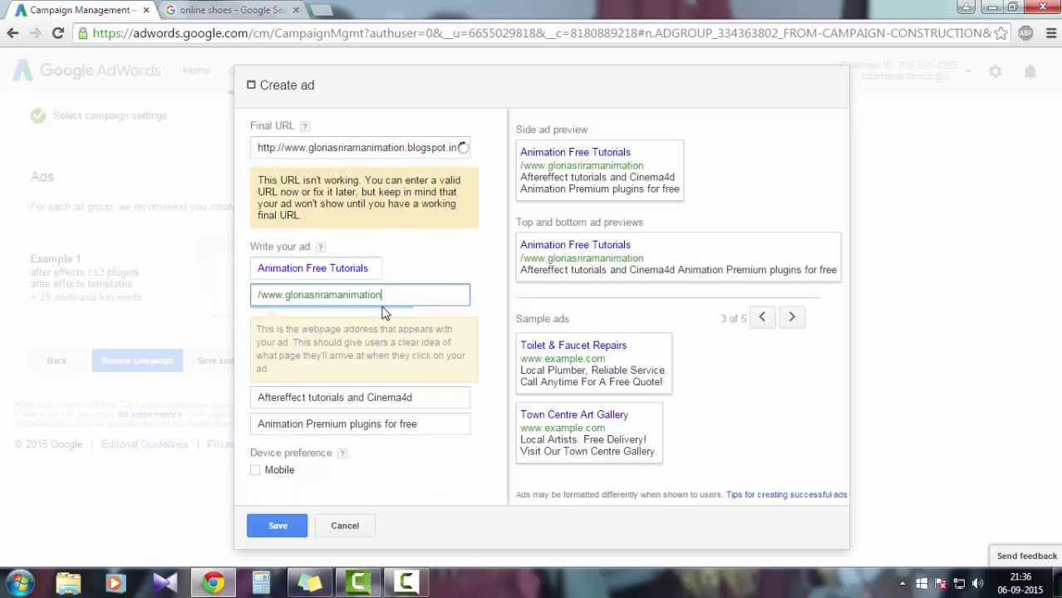
key("Home")
key("Delete")
left_click(393, 290)
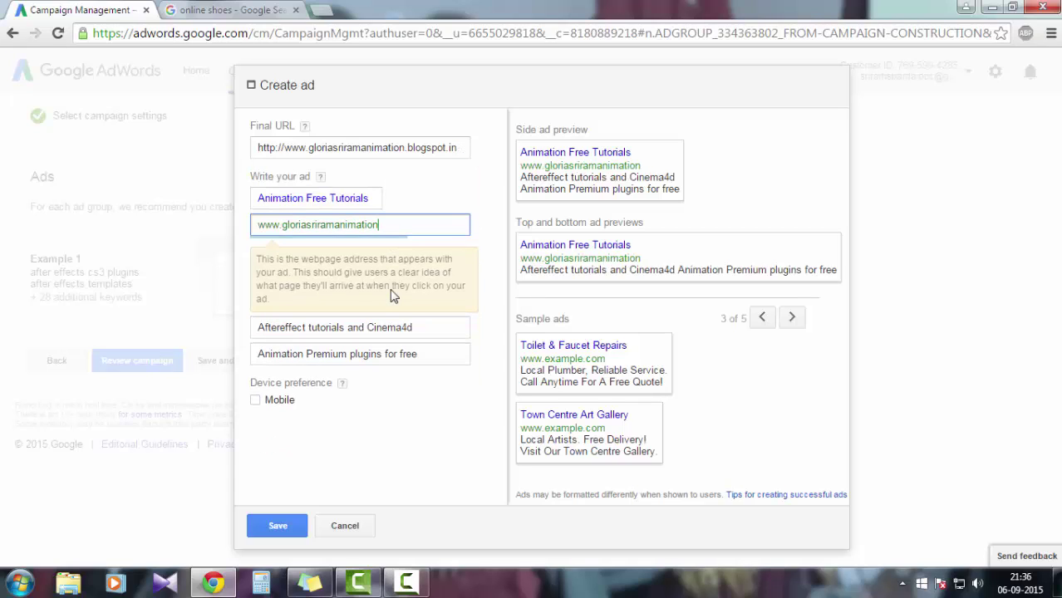
type("/")
type("anima")
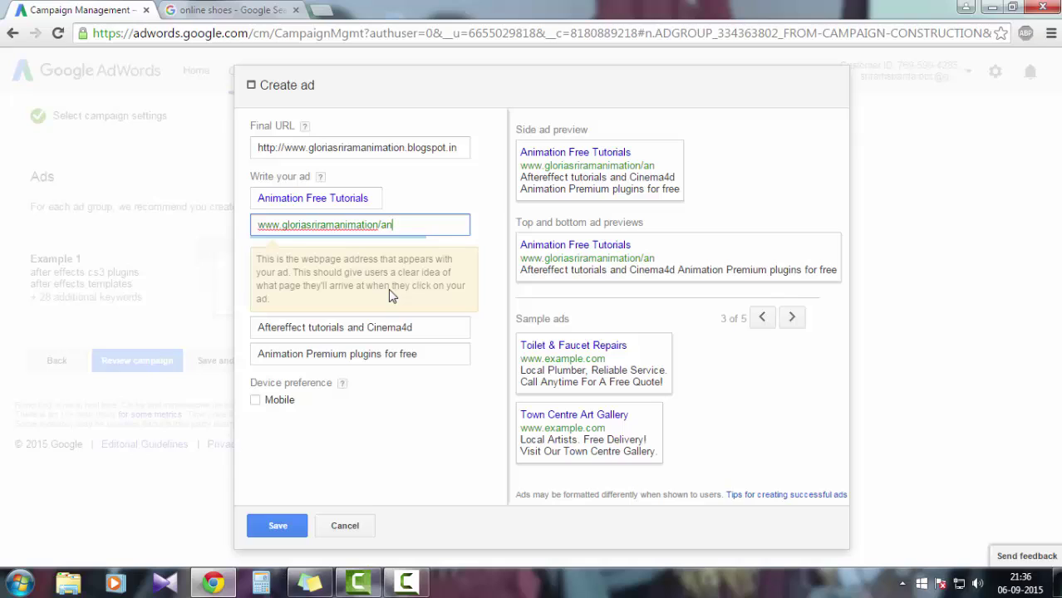
type("tion")
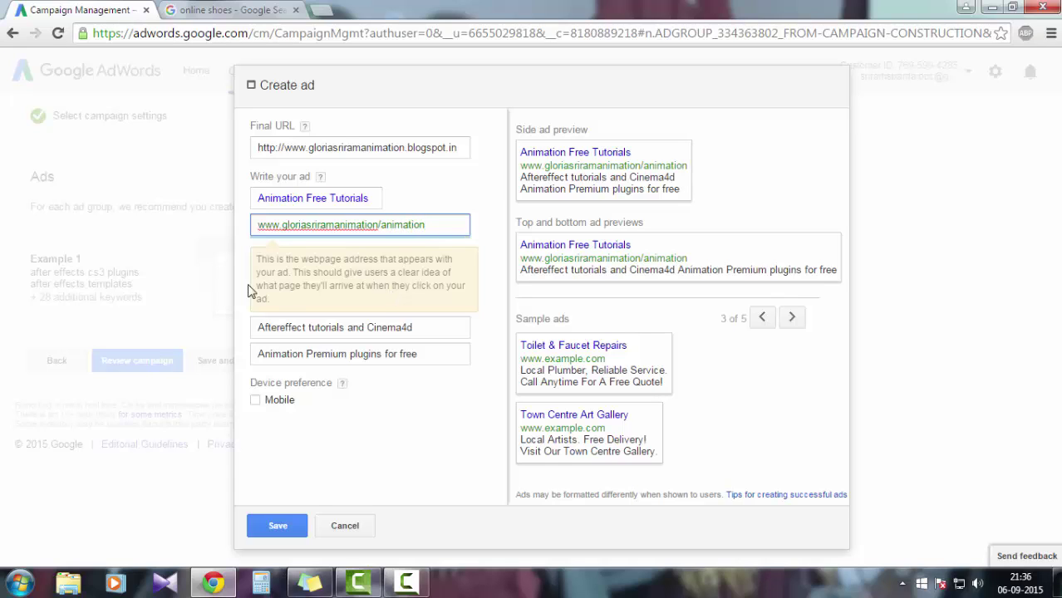
left_click(280, 225)
key("BackSpace")
key("BackSpace")
key("BackSpace")
key("BackSpace")
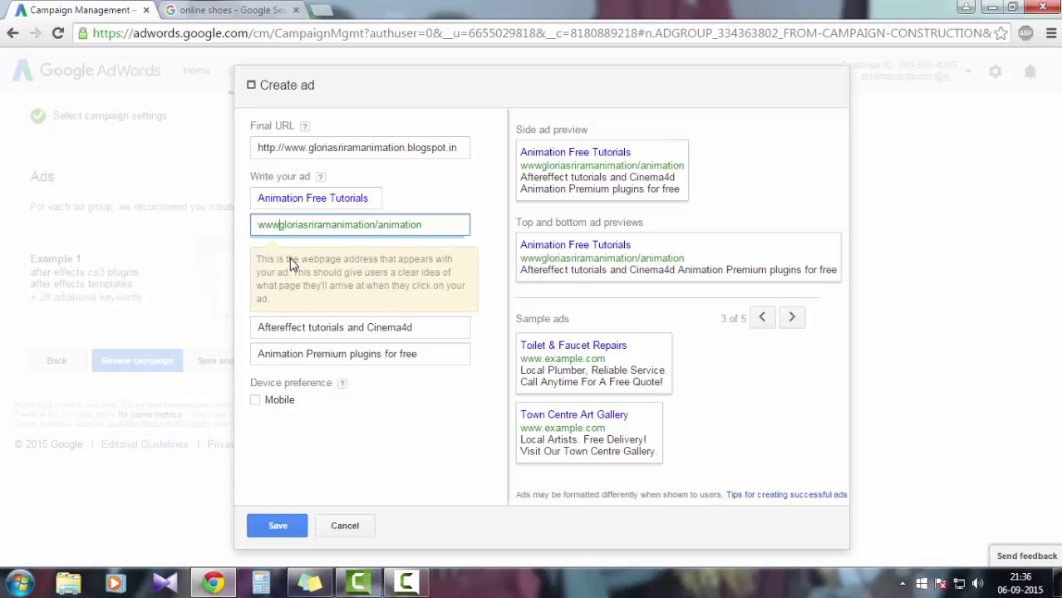
key("Delete")
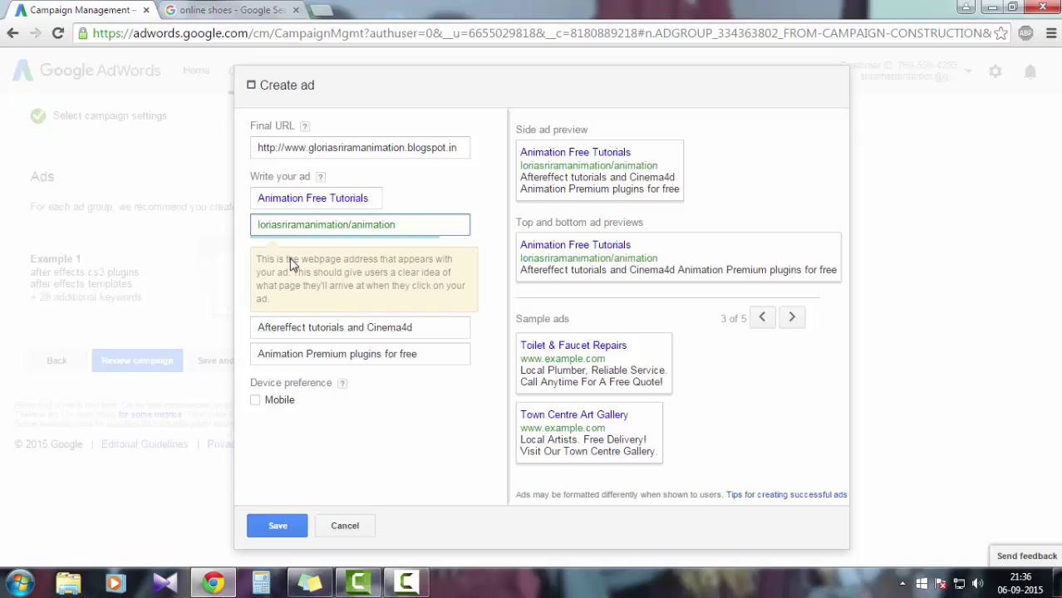
type("G")
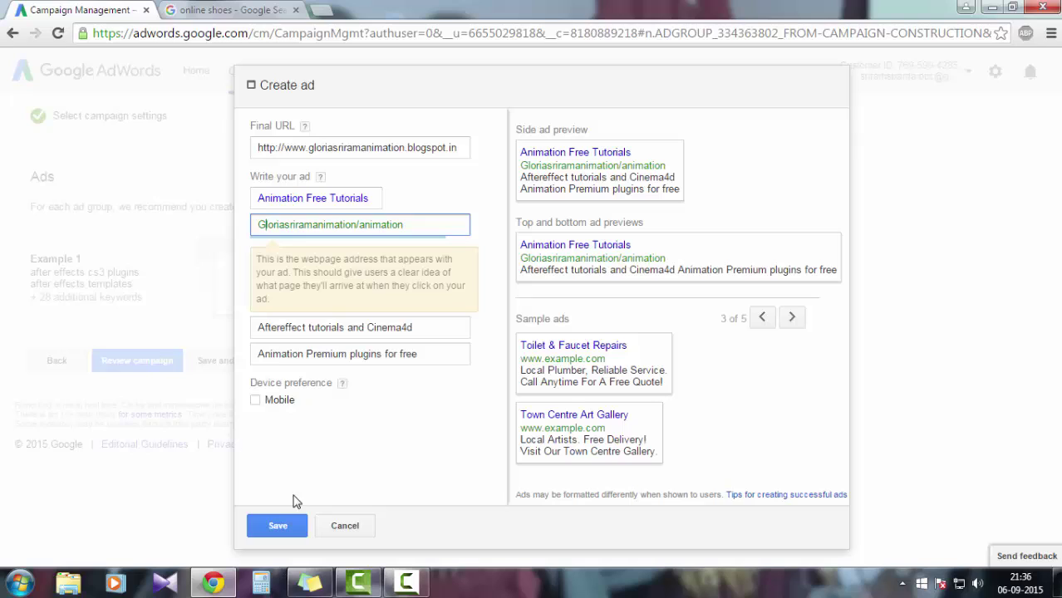
left_click(295, 527)
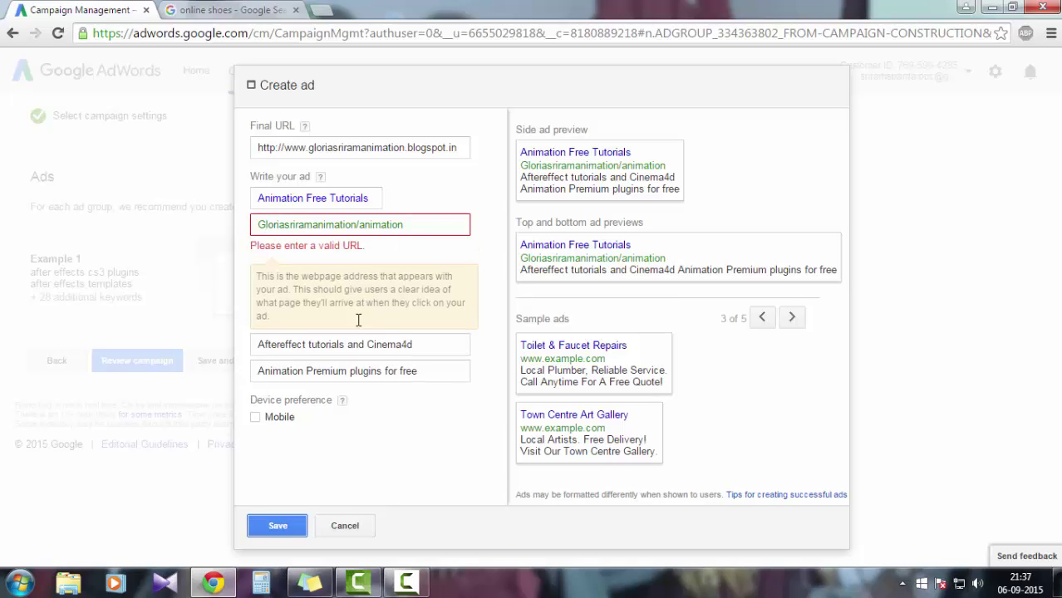
Trim the /animation path from the rejected display URL, then clear it entirely, retrying Save each time.
left_click(435, 228)
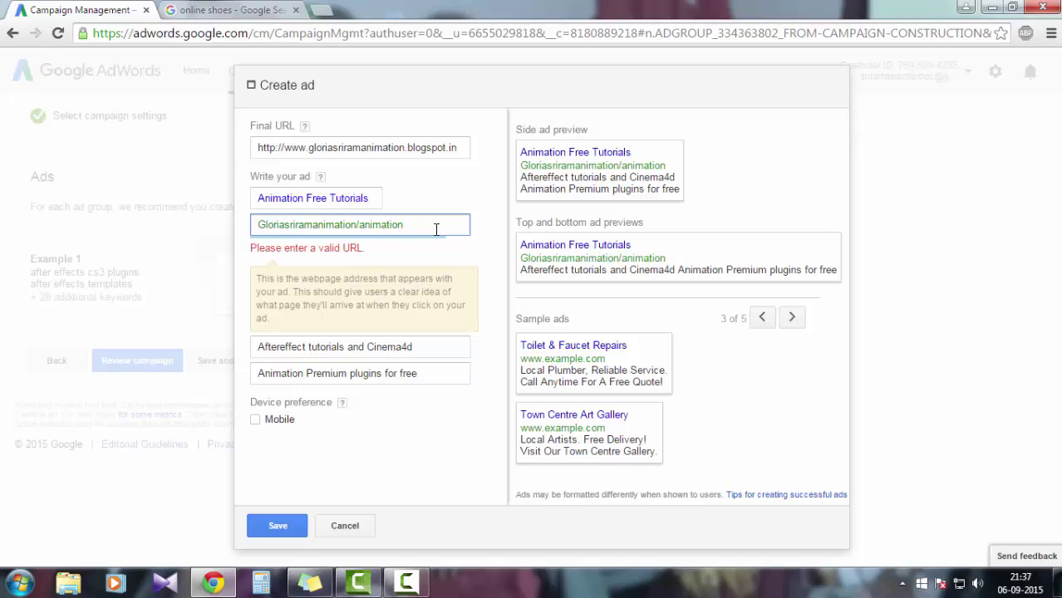
left_click_drag(356, 226, 409, 227)
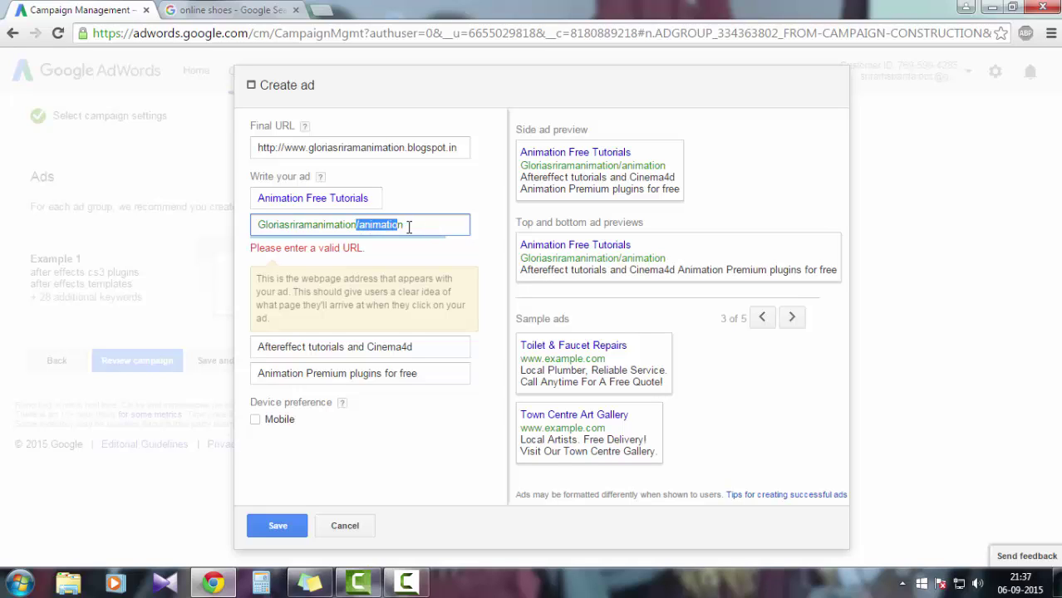
key("BackSpace")
left_click(259, 226)
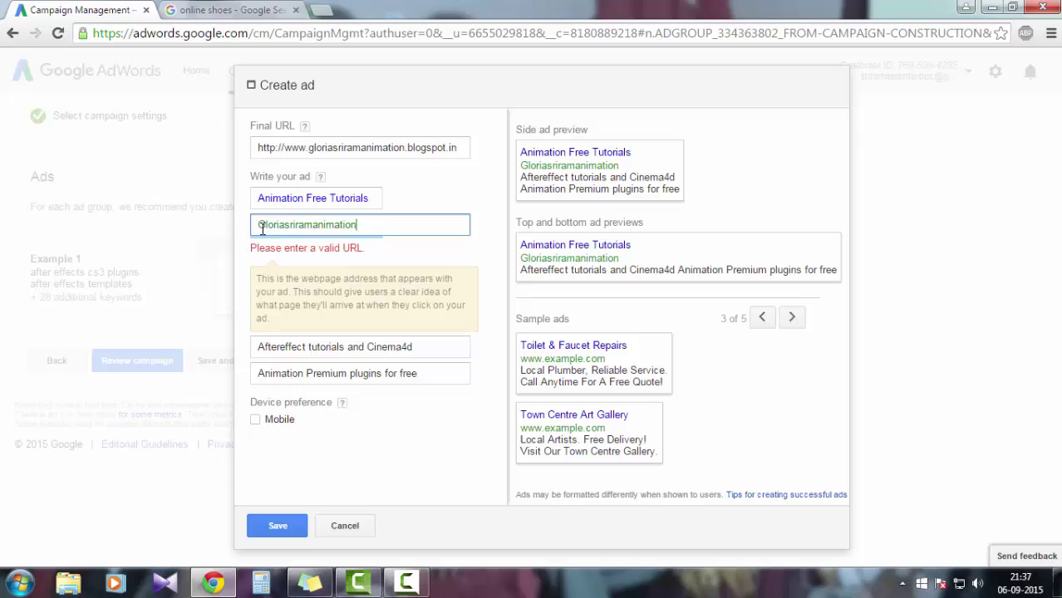
key("Delete")
type("g")
key("End")
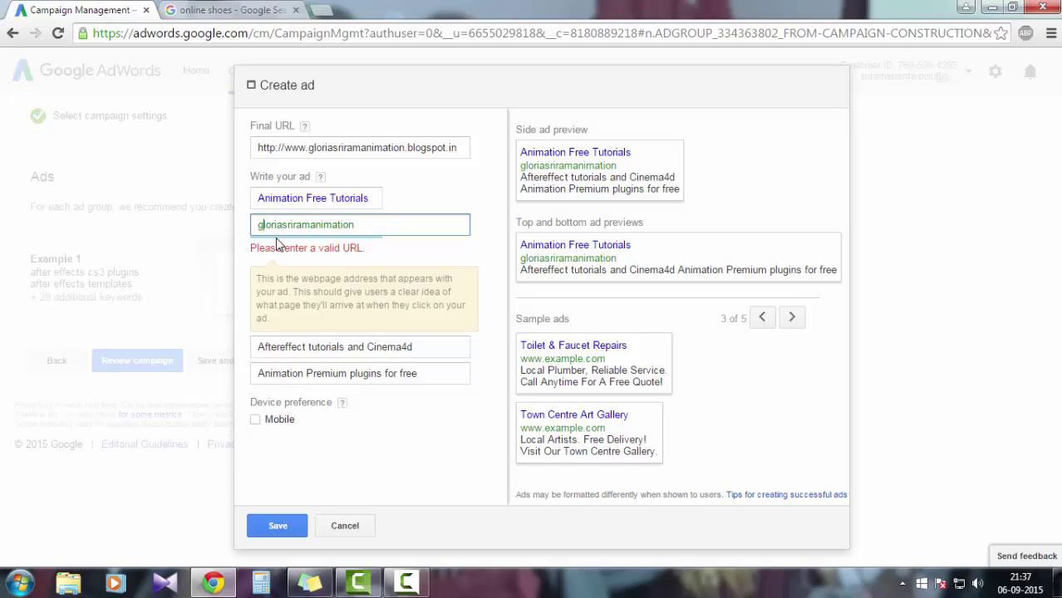
left_click(264, 528)
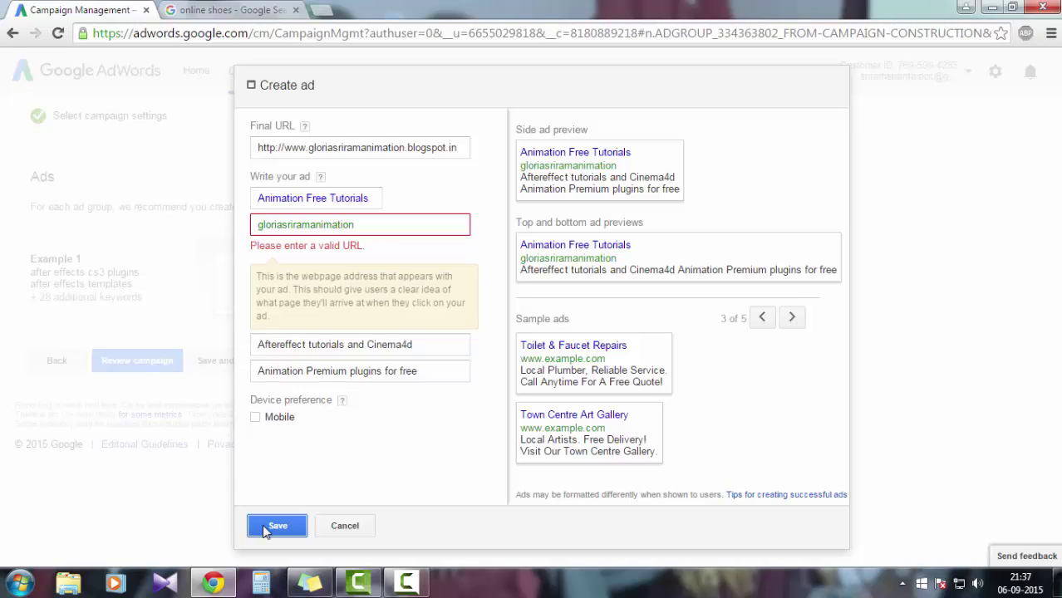
left_click_drag(372, 221, 181, 239)
key("ctrl+c")
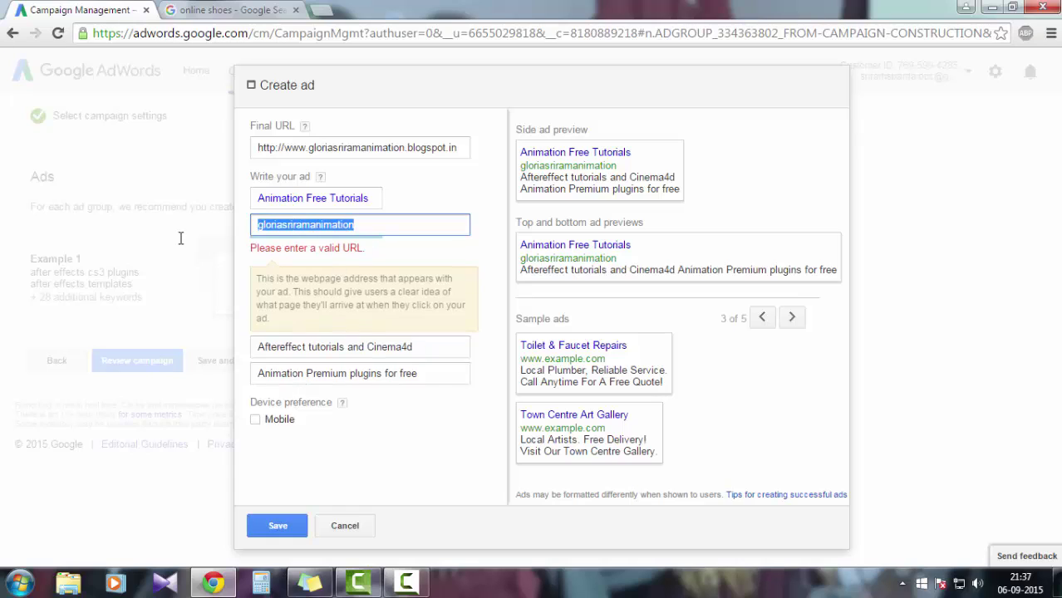
key("BackSpace")
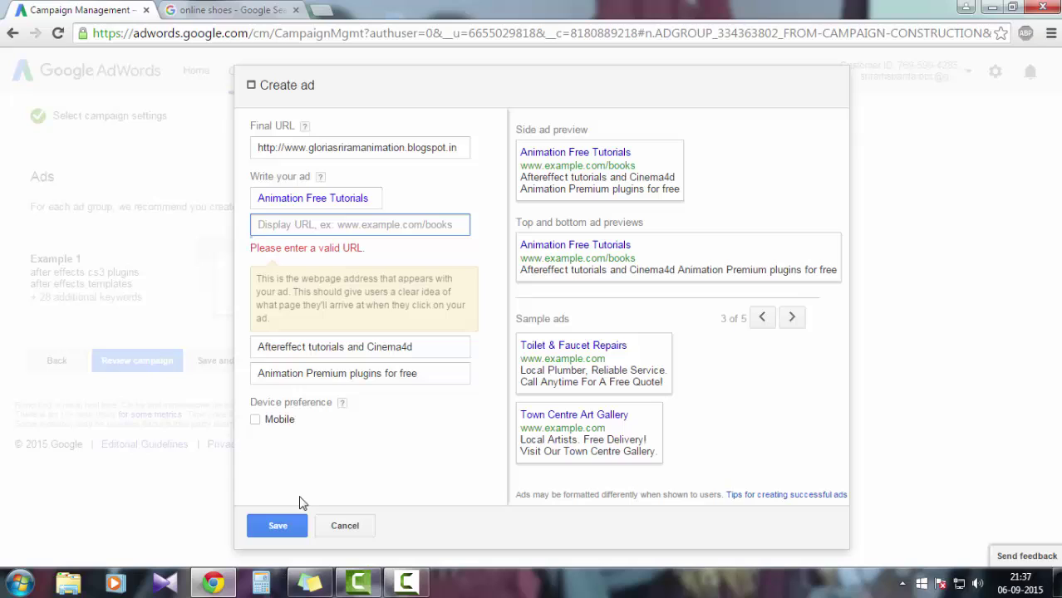
left_click(280, 524)
left_click(326, 224)
key("ctrl+v")
left_click(259, 224)
type("w")
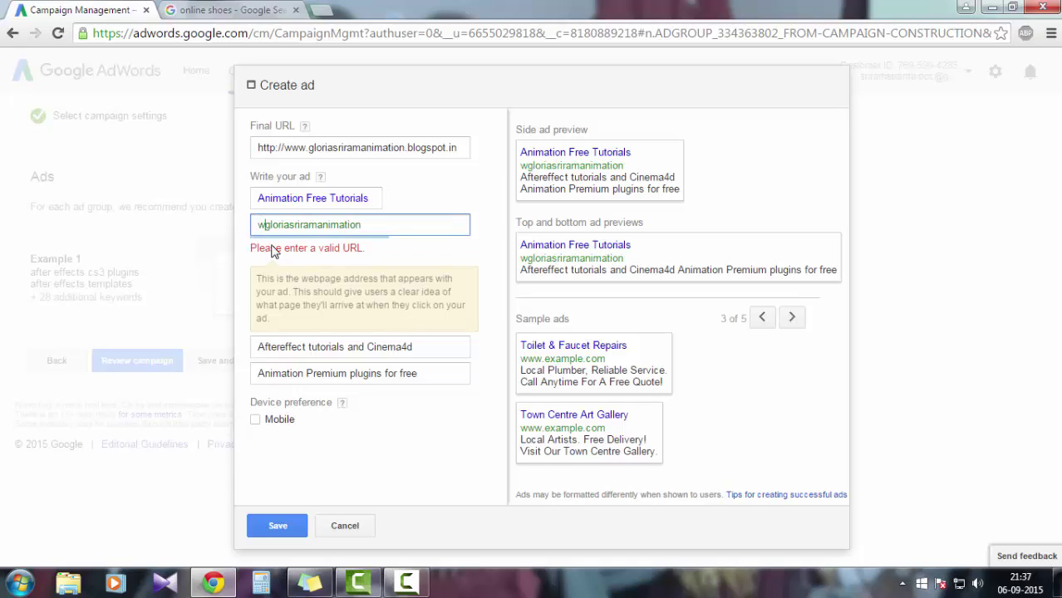
type("ww.")
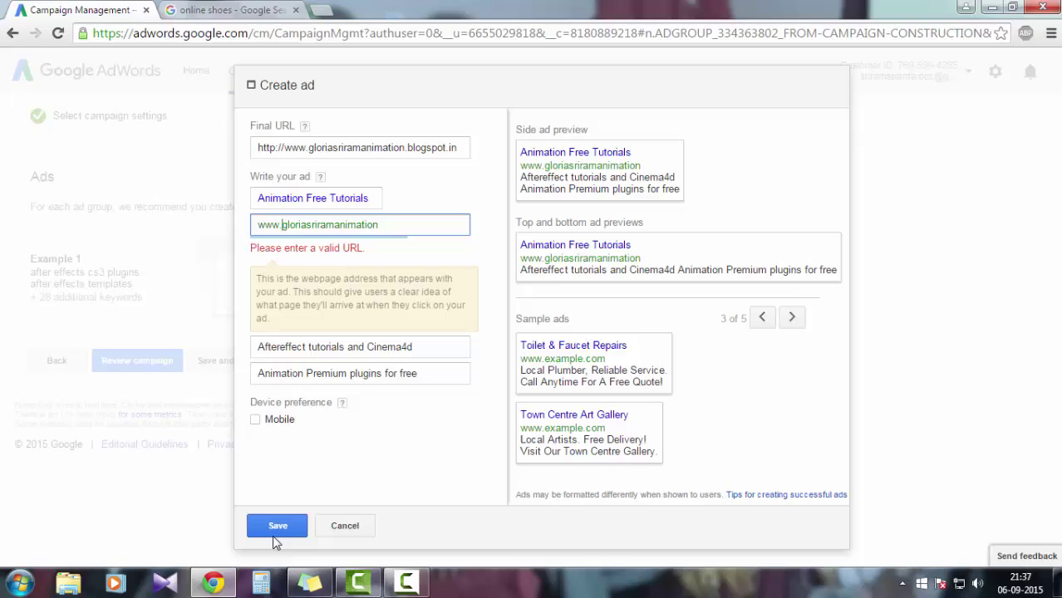
left_click(277, 526)
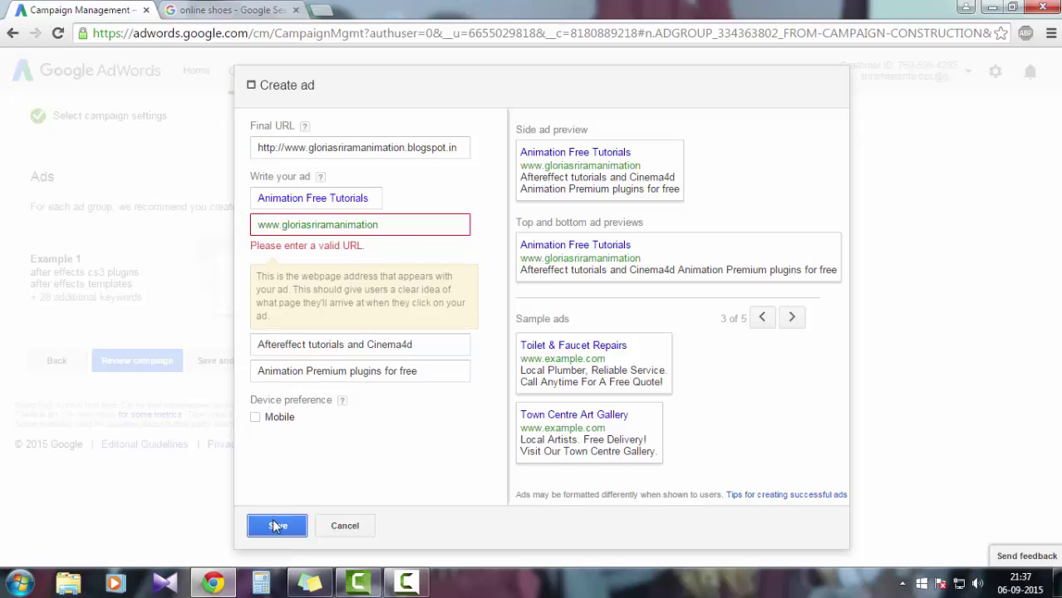
left_click(394, 225)
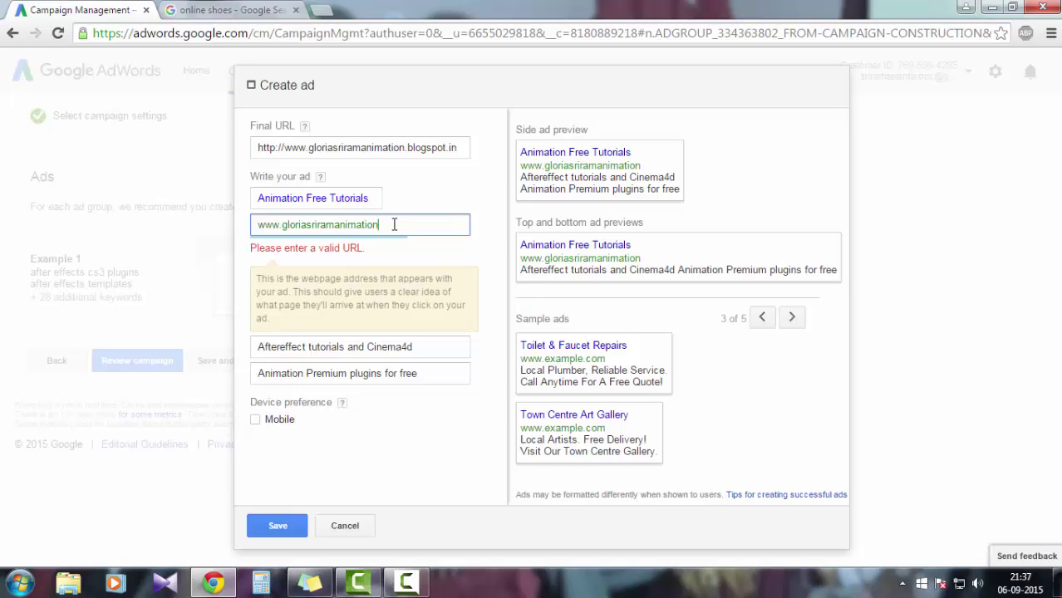
type(".blo")
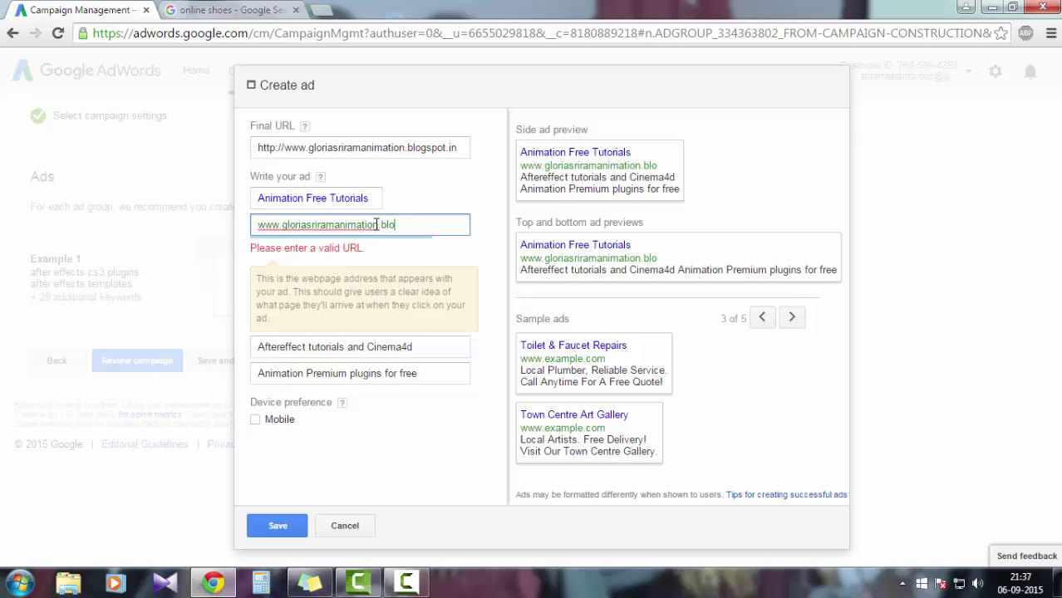
type("gspot")
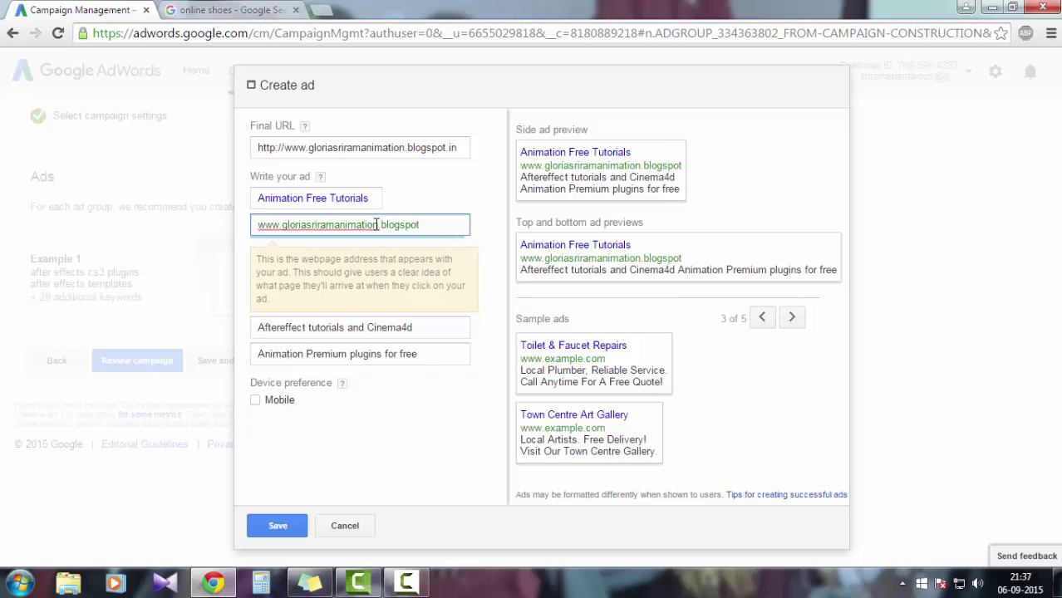
type(".in")
key("BackSpace")
key("BackSpace")
key("BackSpace")
left_click(285, 531)
Set the display URL to animationtutorial.in/free and save the ad into Example 1.
left_click(439, 222)
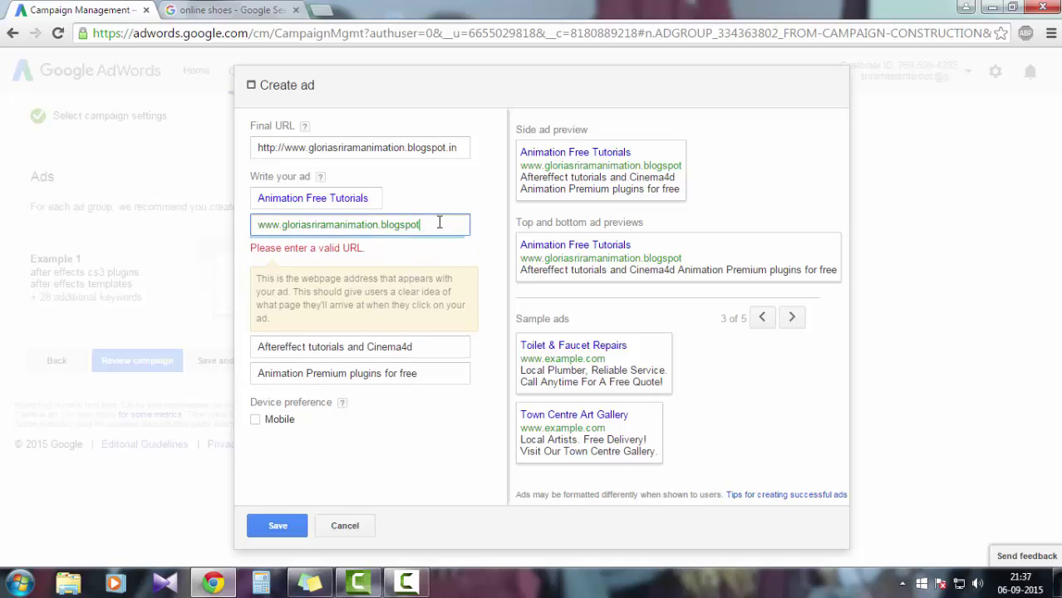
key("ctrl+a")
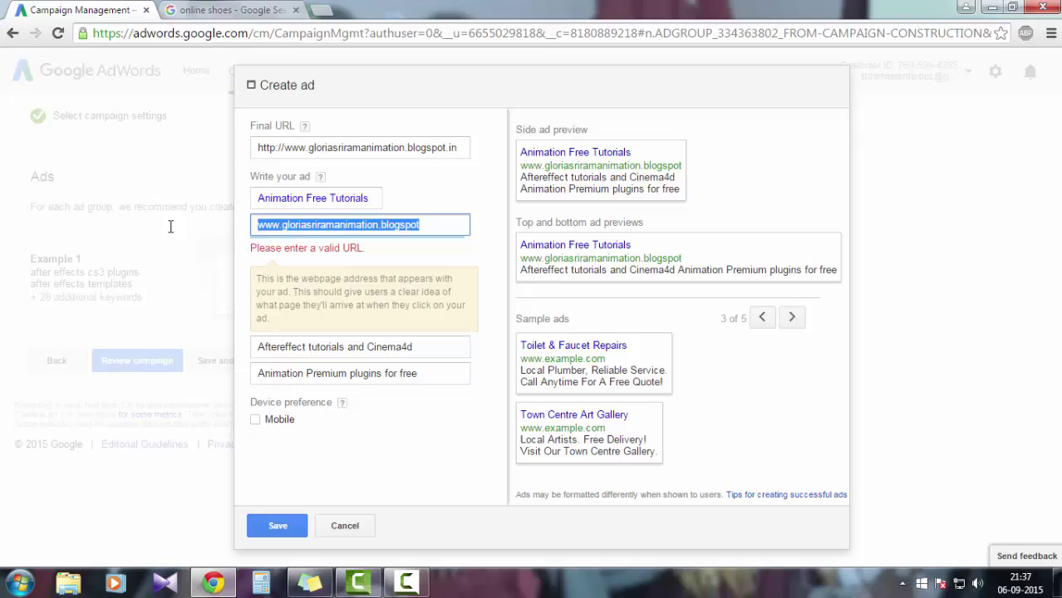
type("animation")
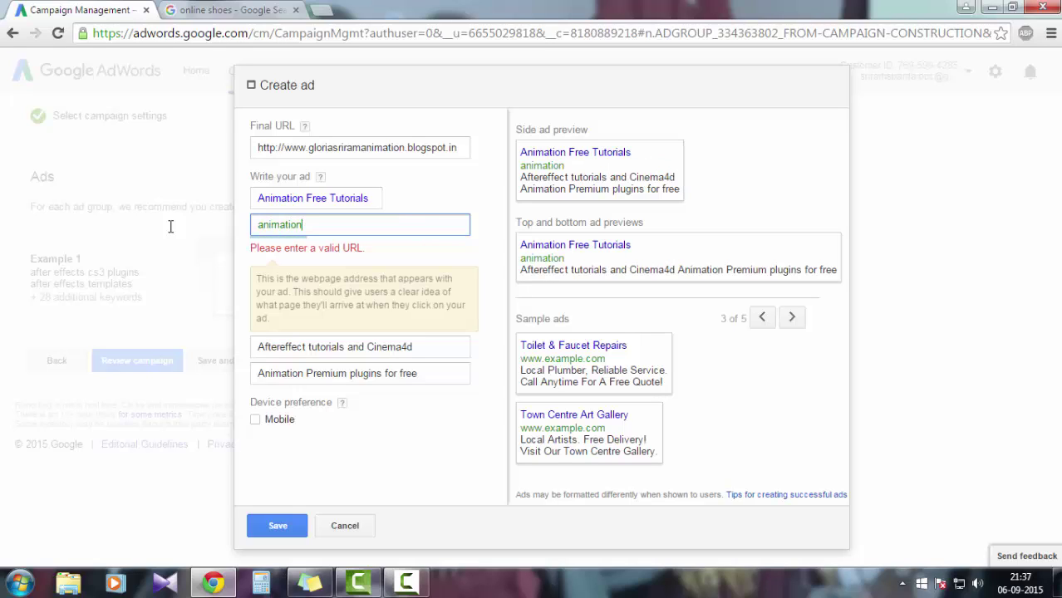
type("tutorials")
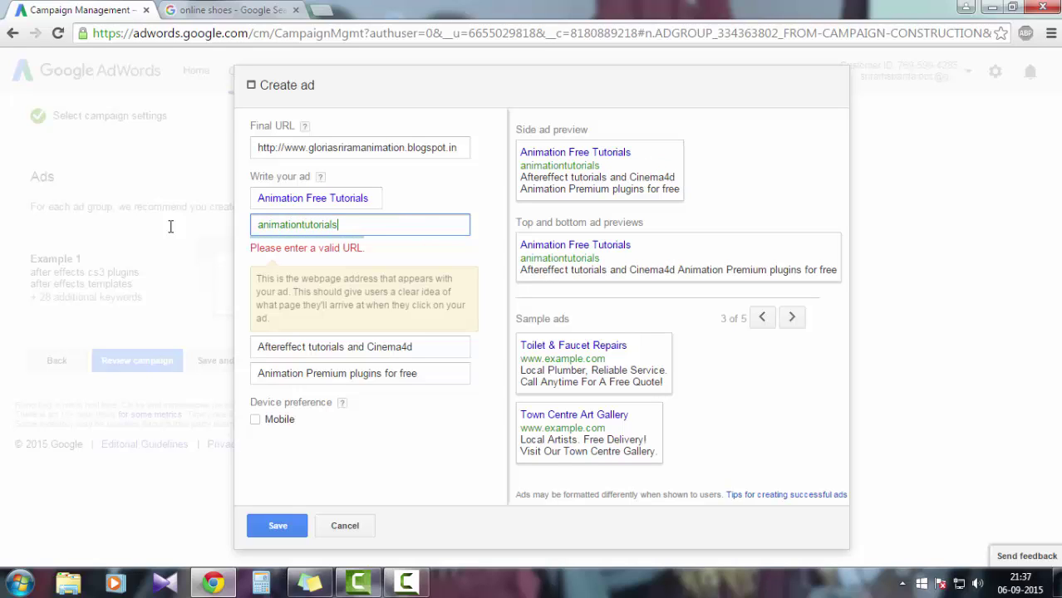
left_click(296, 527)
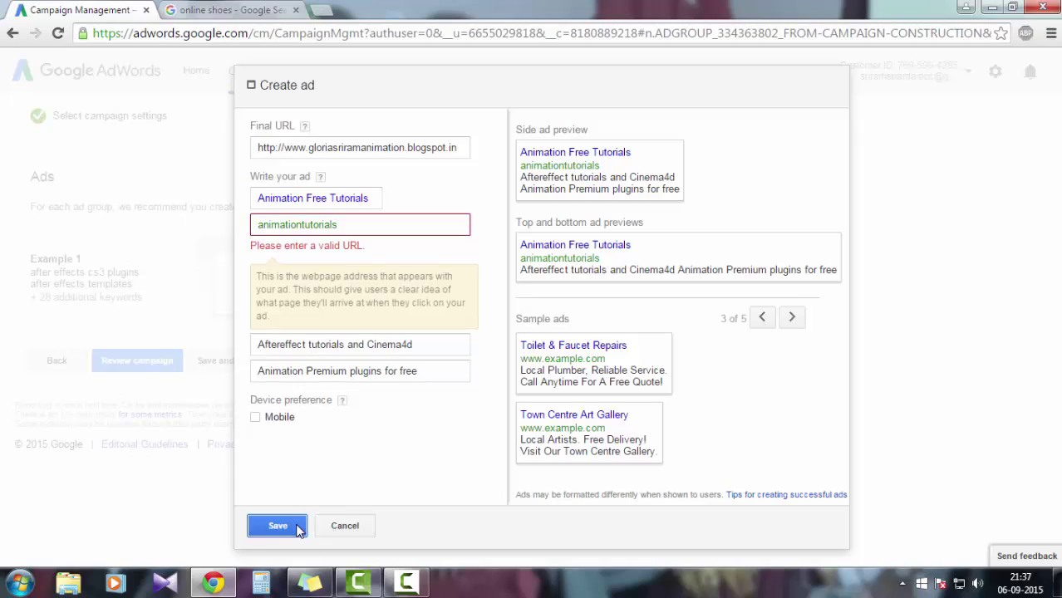
left_click(368, 225)
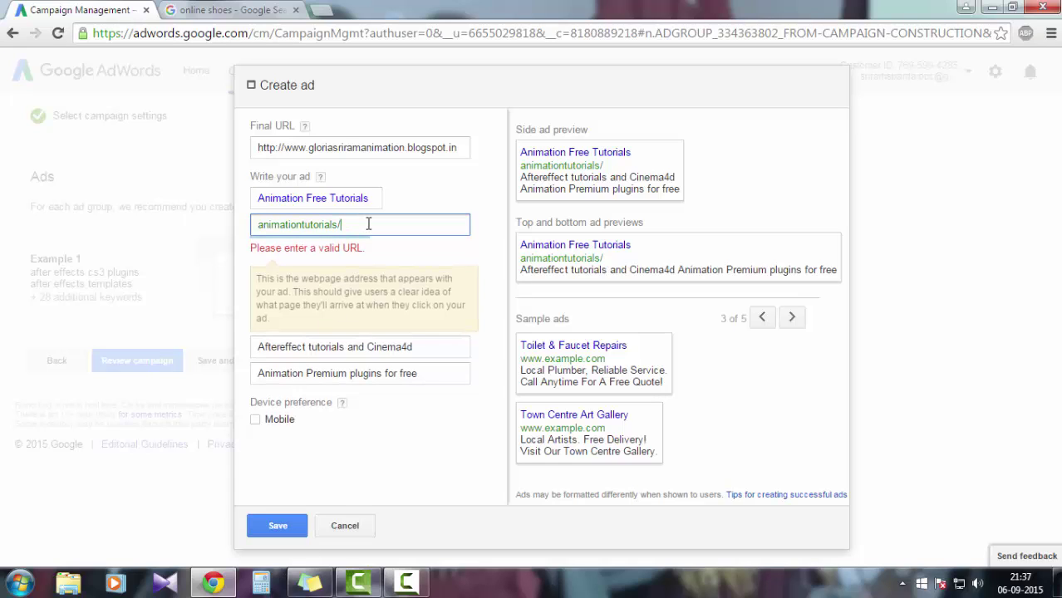
key("BackSpace")
type(".in")
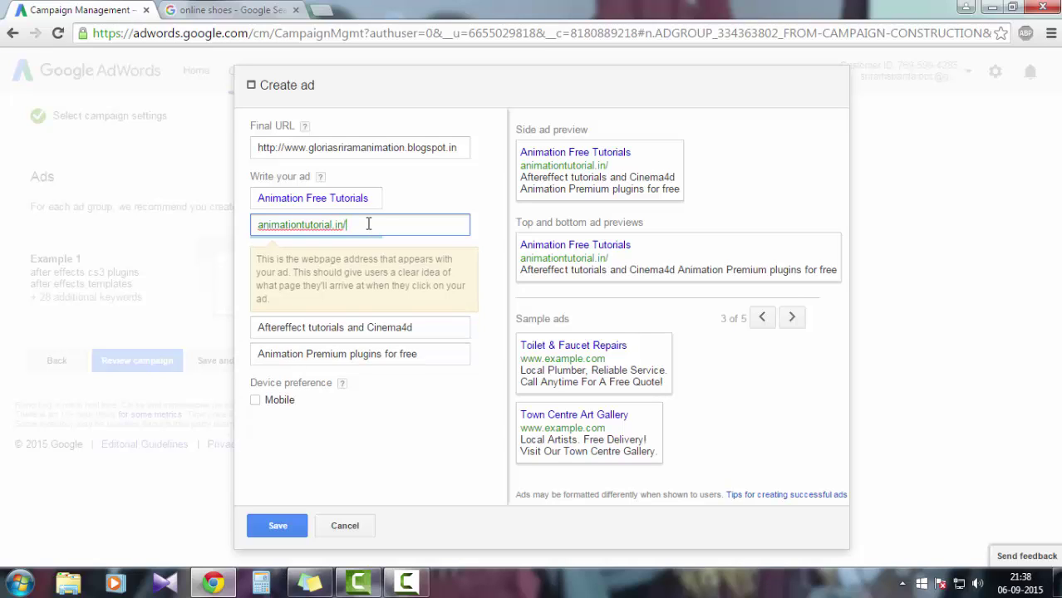
type("/free")
left_click(295, 534)
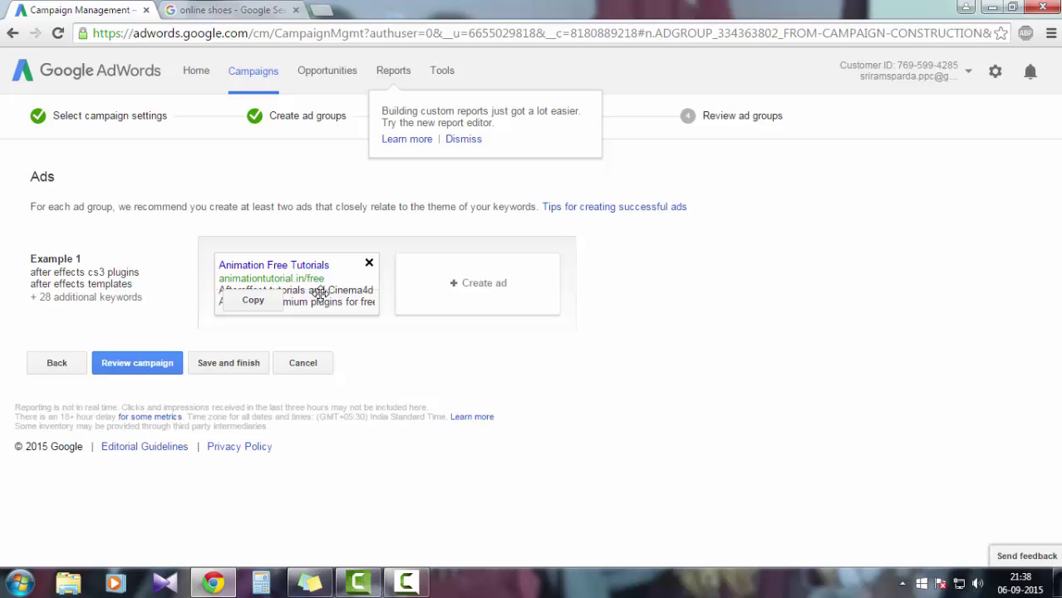
Go back through the ad groups step to the ads step.
left_click(56, 374)
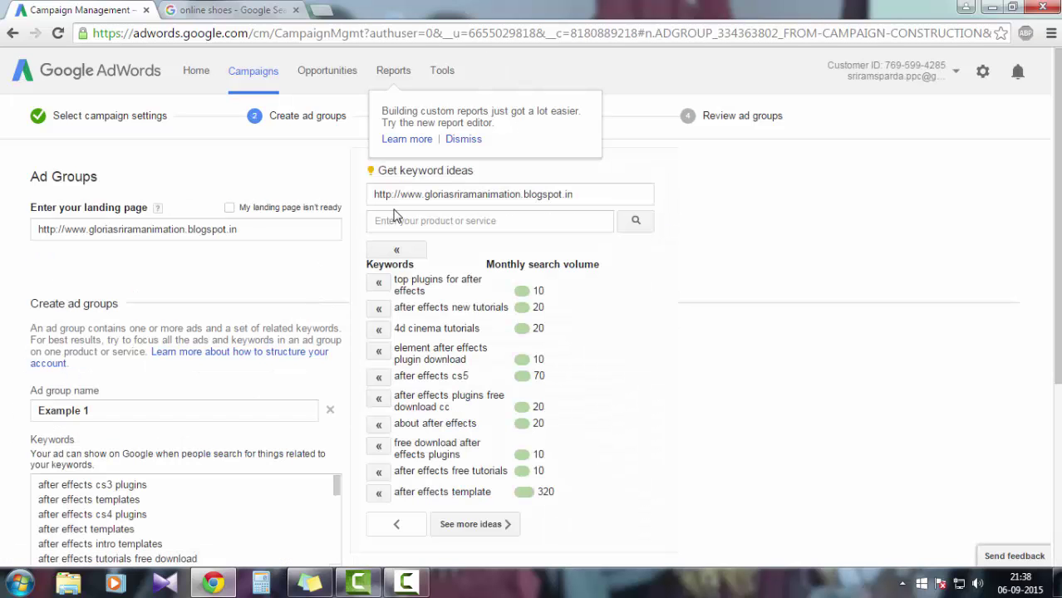
scroll(208, 368, "down", 5)
scroll(209, 368, "down", 3)
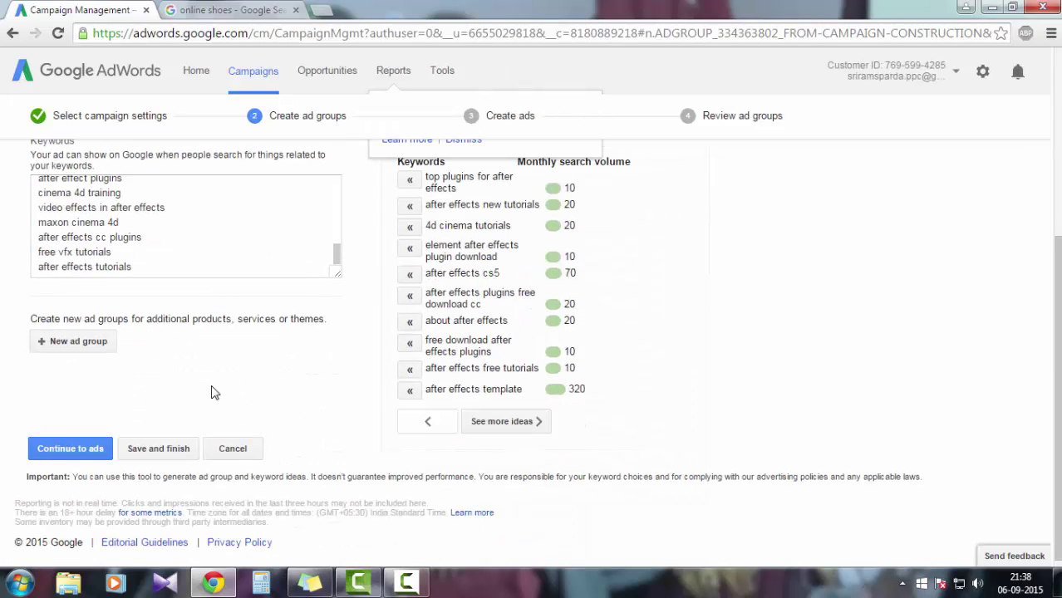
left_click(70, 440)
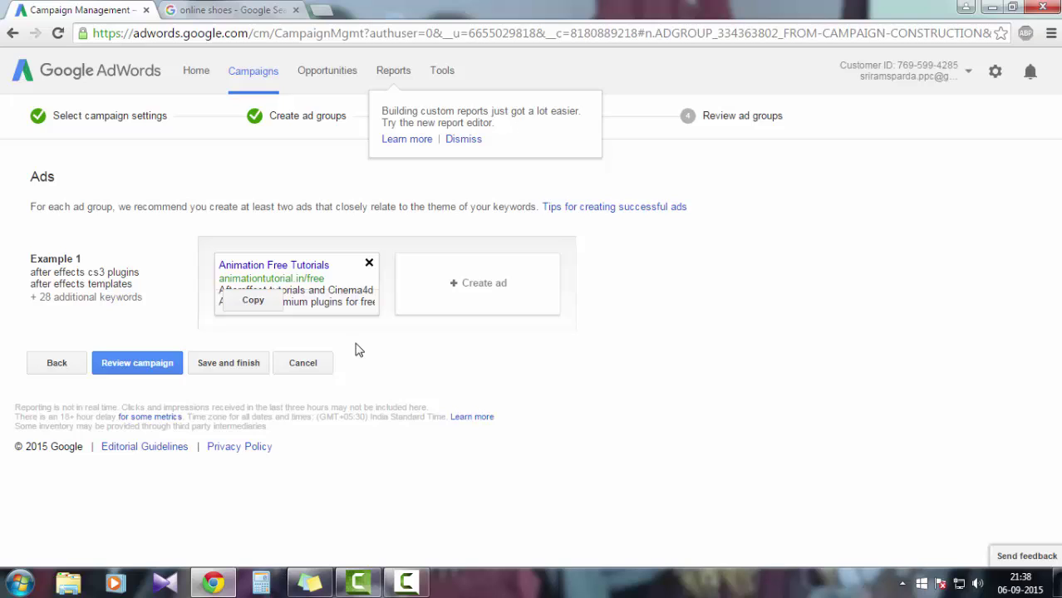
Replace the display URL with the site owner's name plus .in/animation and save the ad.
left_click(337, 268)
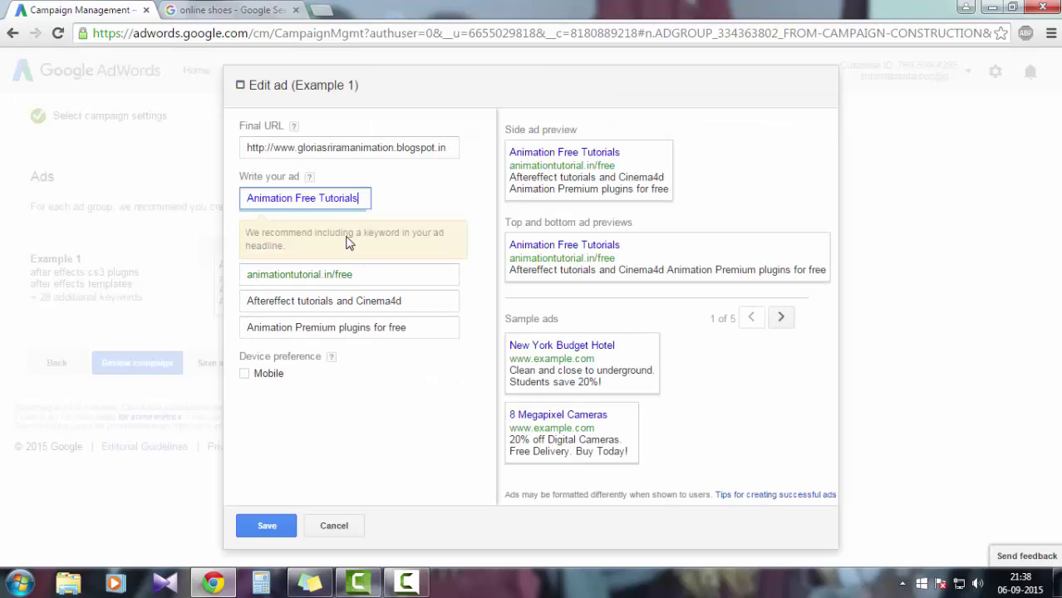
double_click(320, 277)
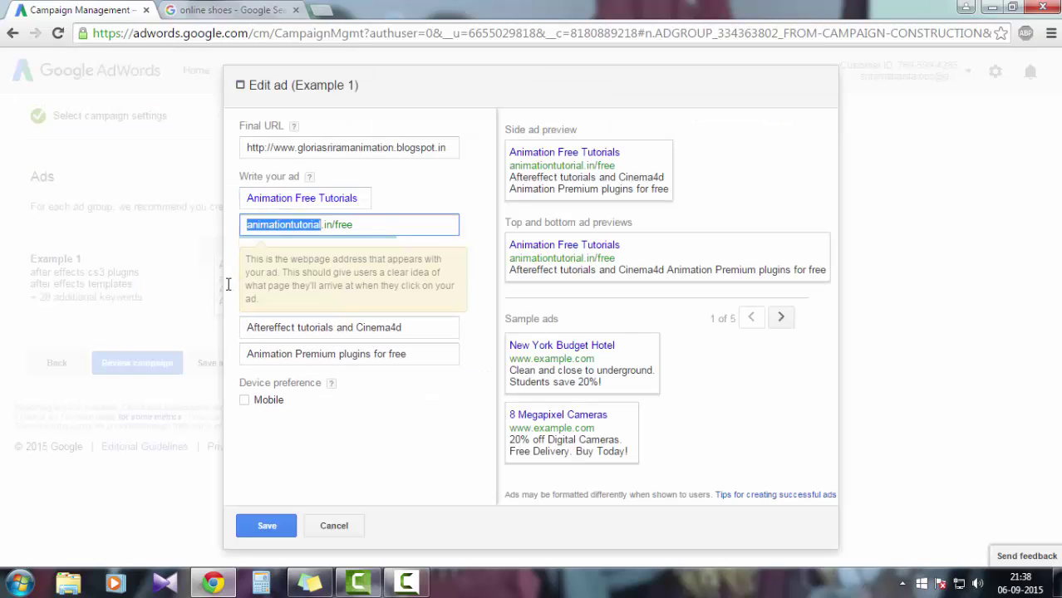
key("BackSpace")
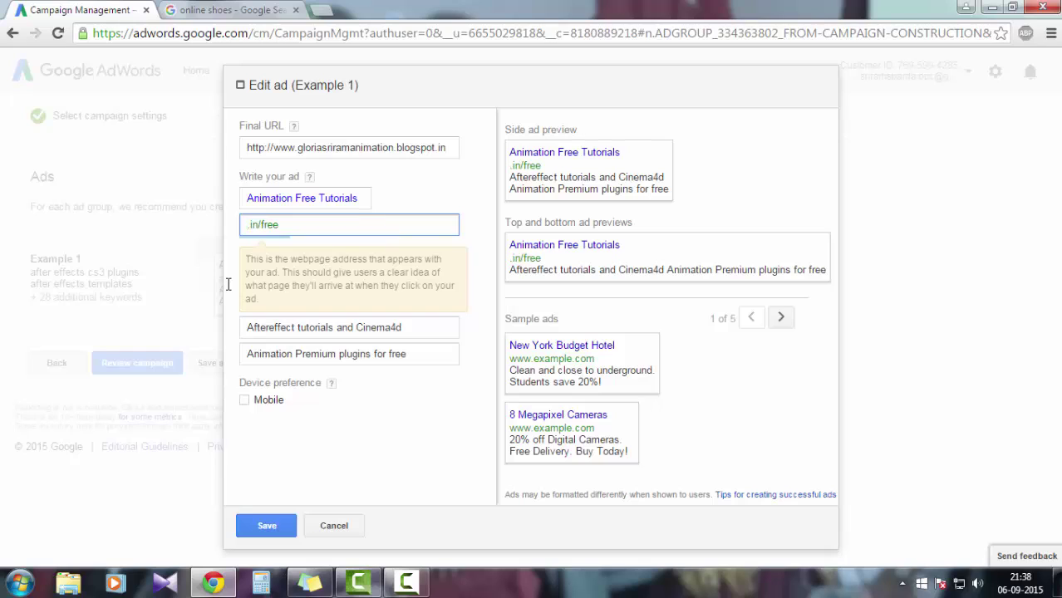
type("glorias")
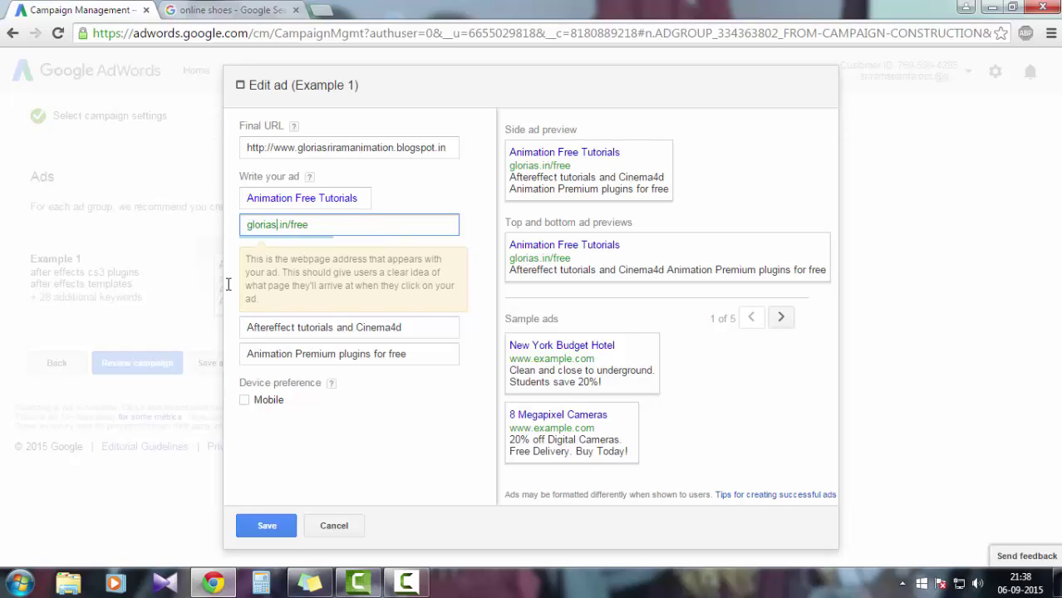
type("riram")
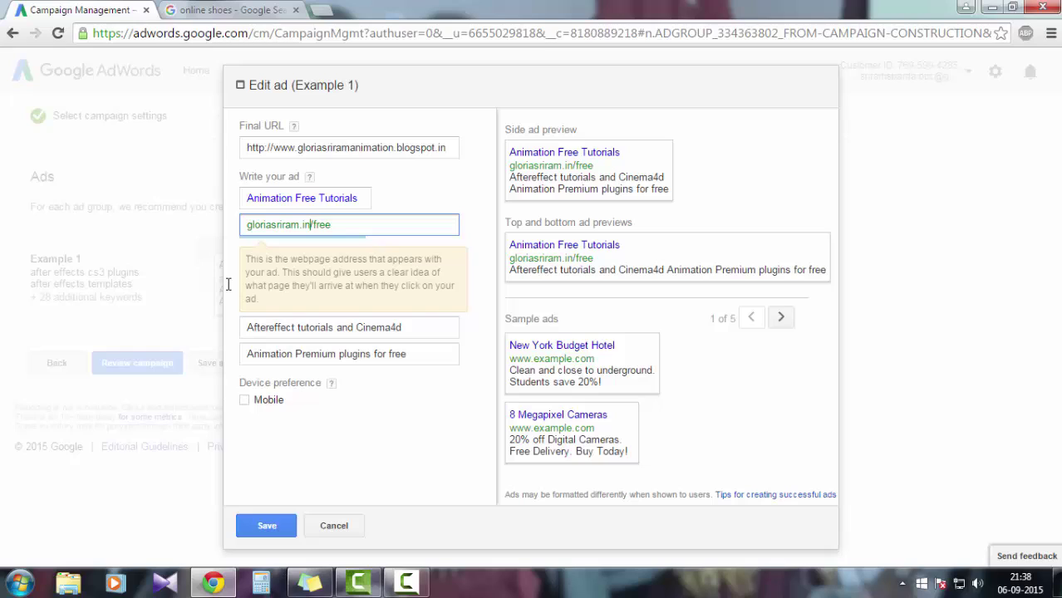
key("BackSpace")
key("BackSpace")
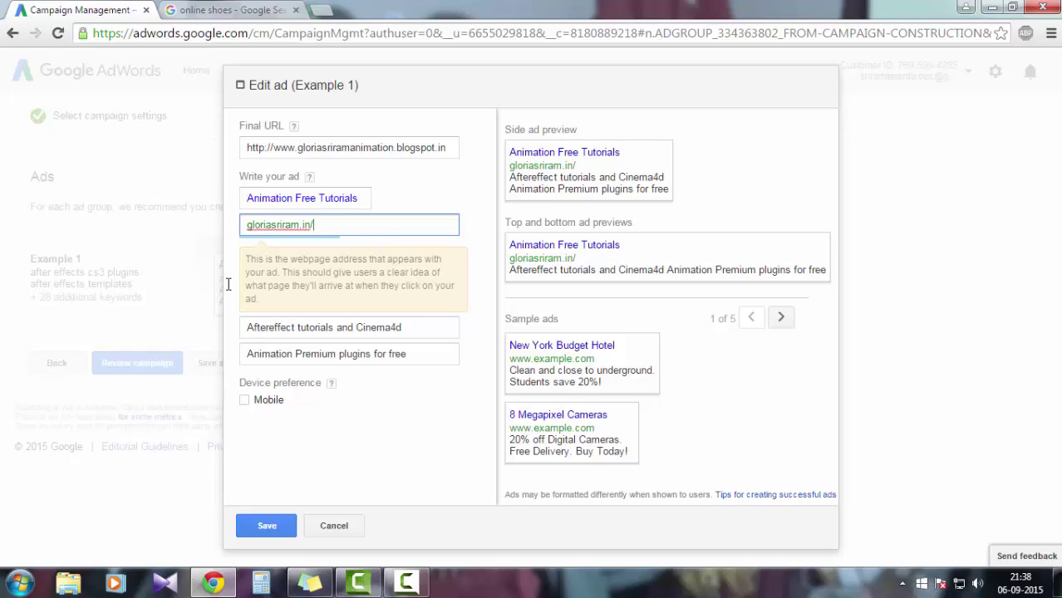
type("animation")
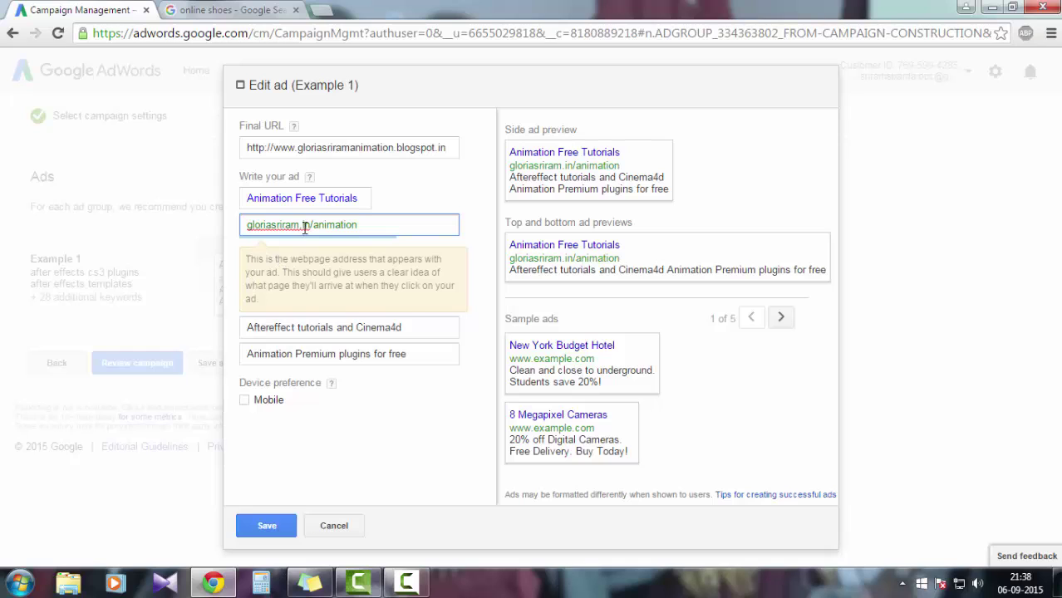
left_click(275, 530)
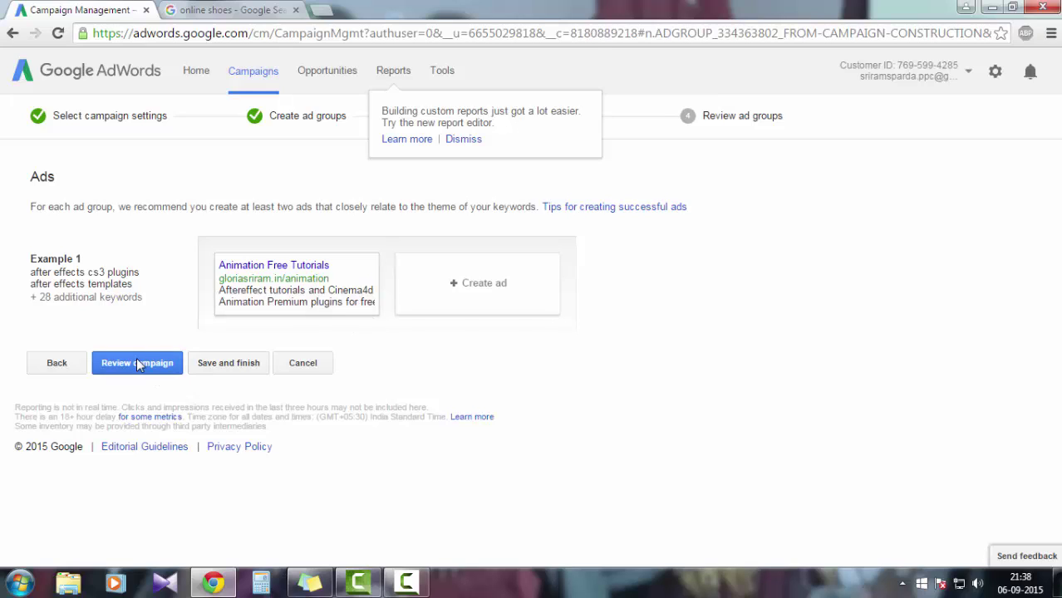
Save and finish the Example campaign without setting up billing.
mouse_move(297, 270)
left_click_drag(37, 263, 161, 275)
left_click(223, 365)
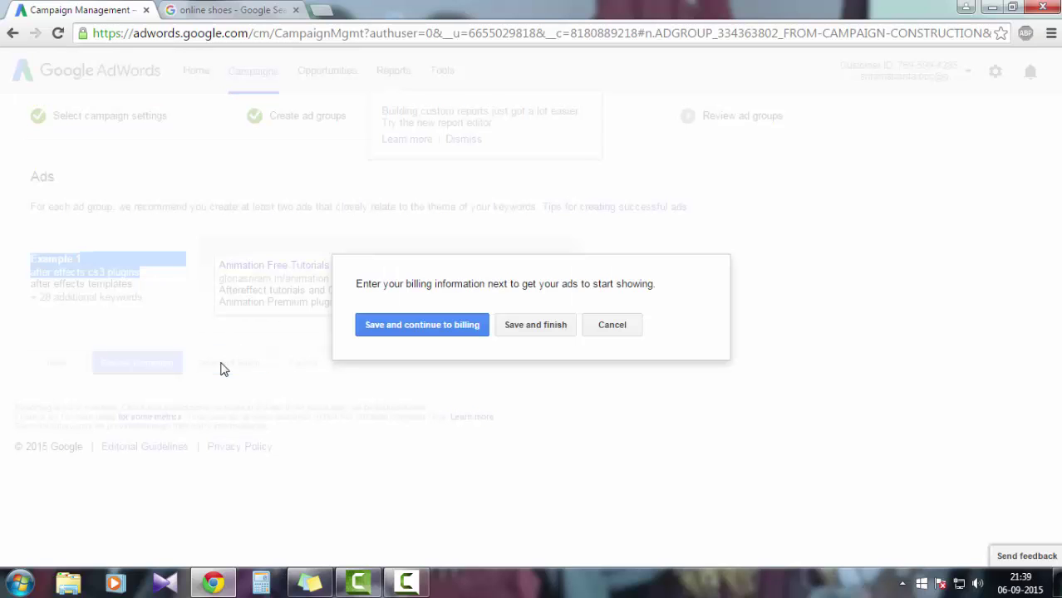
left_click(540, 331)
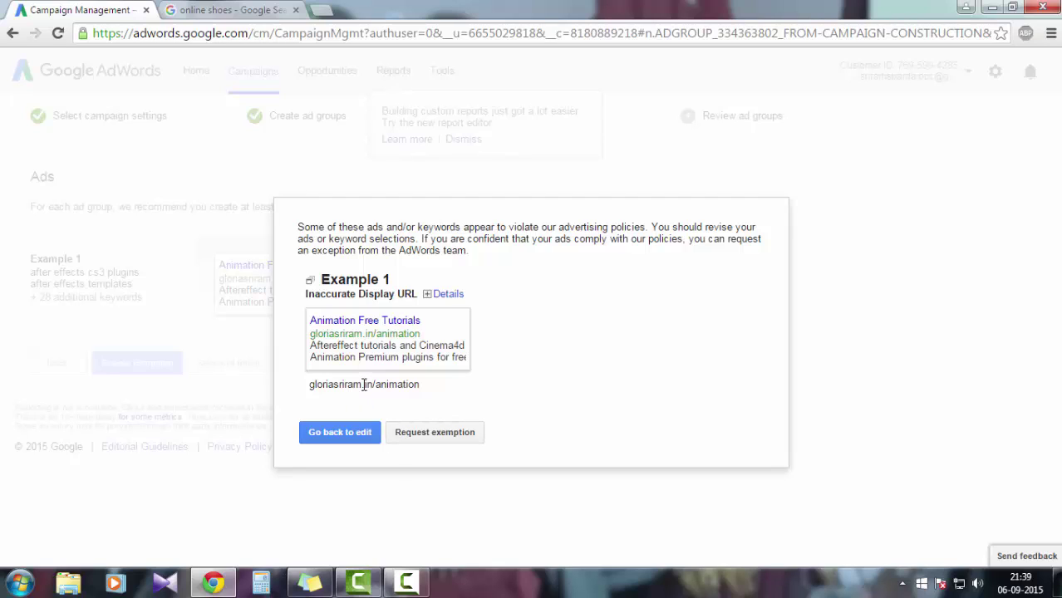
Review the display URL policy details and request an exemption for the ad.
left_click(427, 296)
left_click(428, 296)
left_click(398, 435)
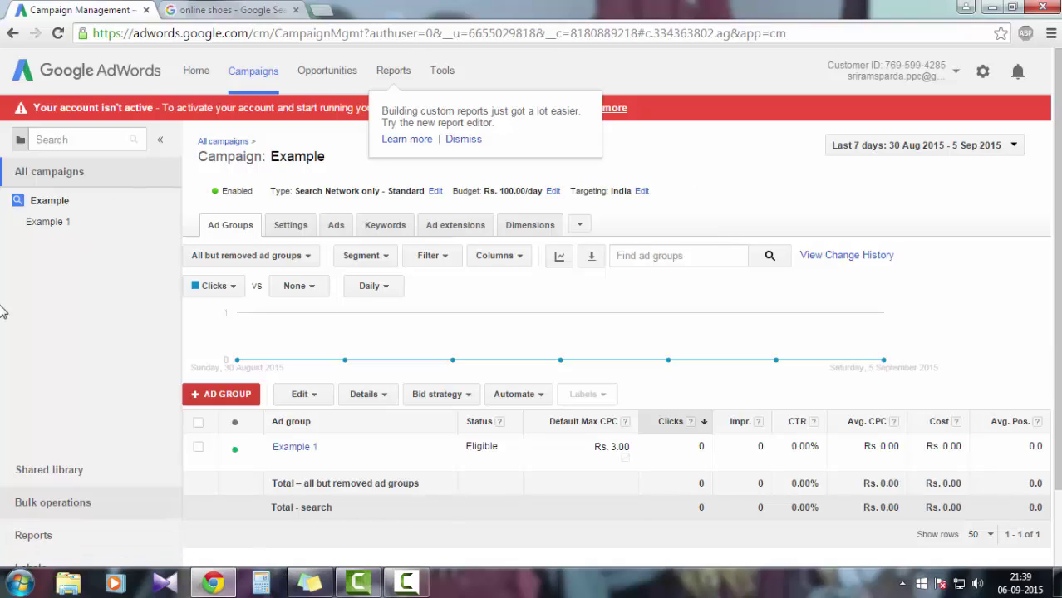
Open ad group Example 1, look through it, and dismiss the custom reports tip.
left_click(48, 222)
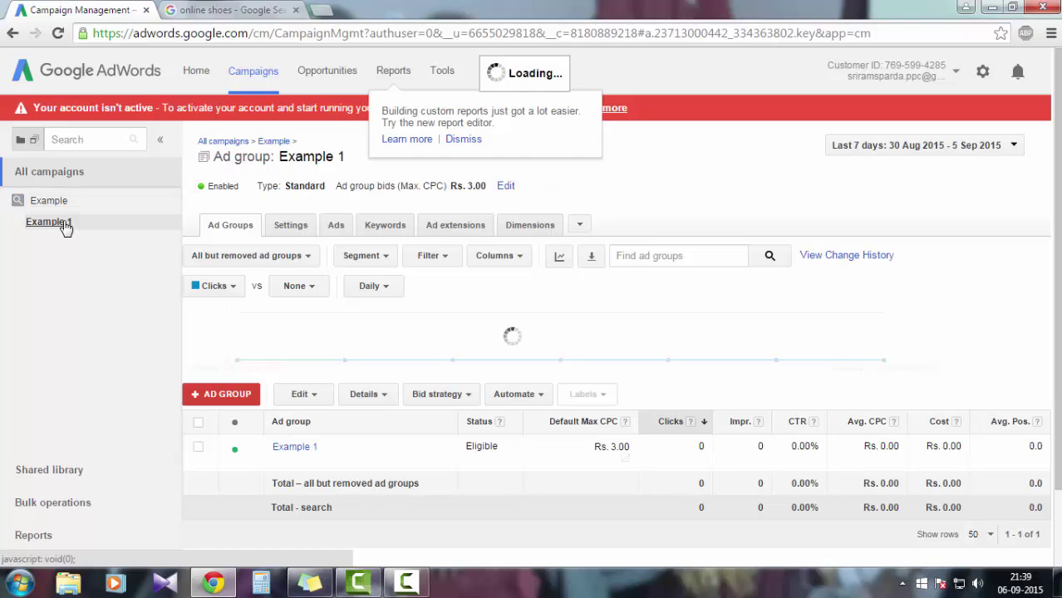
scroll(397, 312, "down", 1)
scroll(397, 312, "down", 10)
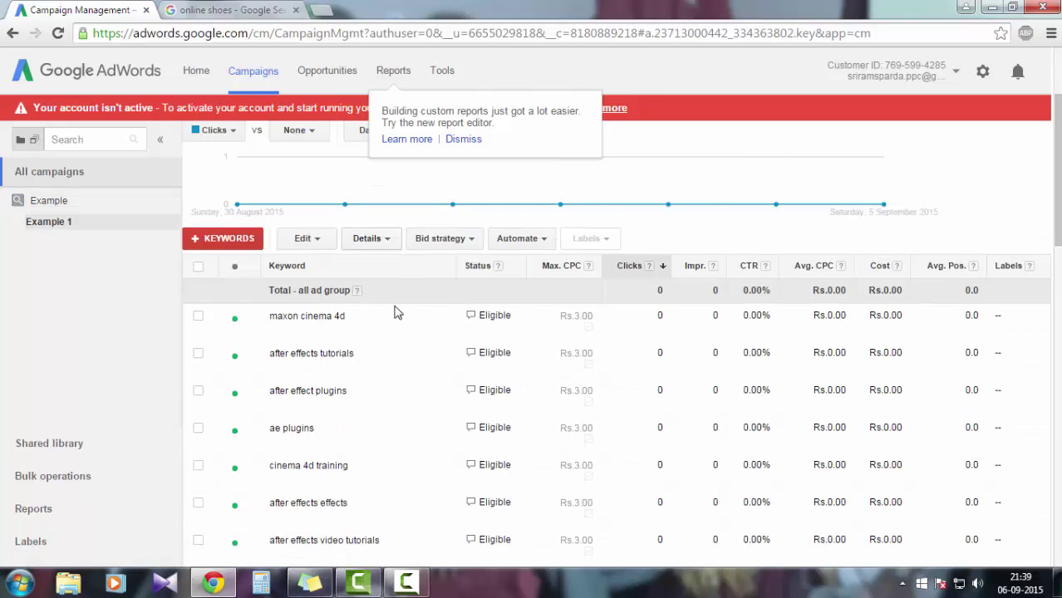
scroll(396, 311, "down", 3)
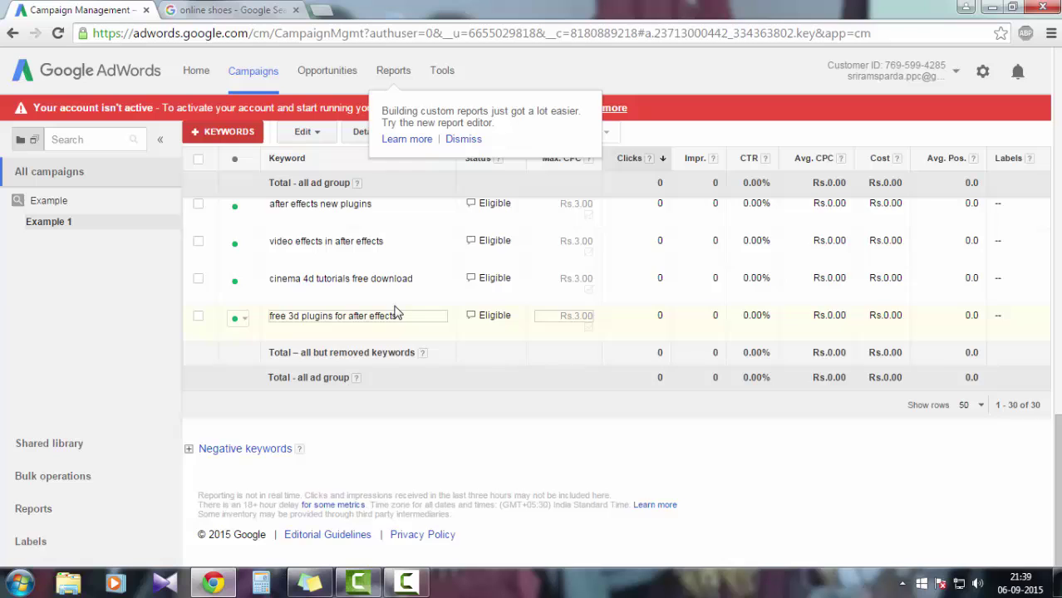
scroll(396, 312, "up", 8)
scroll(397, 312, "up", 4)
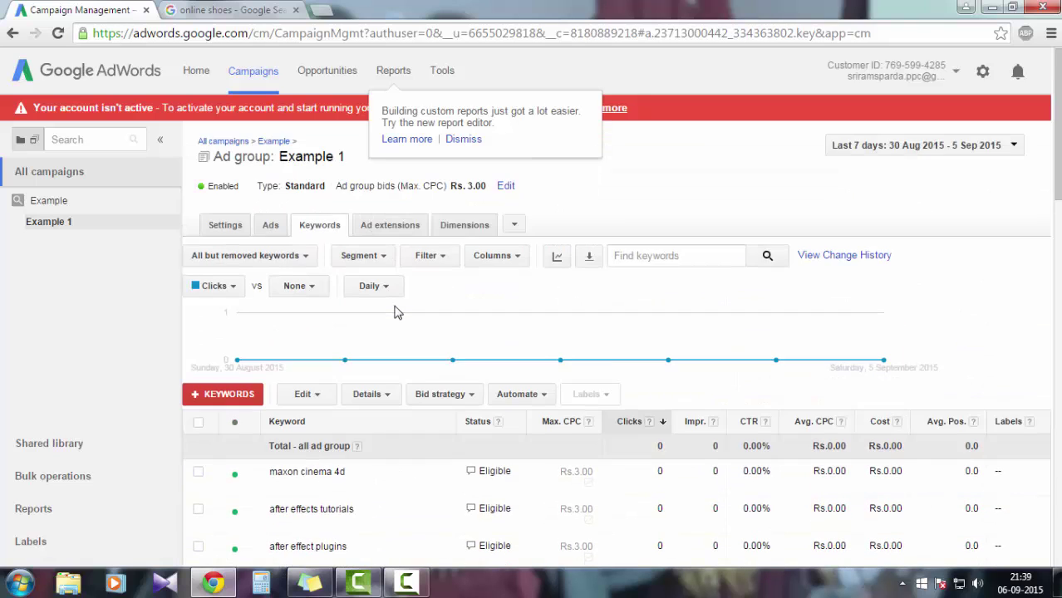
scroll(396, 310, "down", 1)
mouse_move(474, 323)
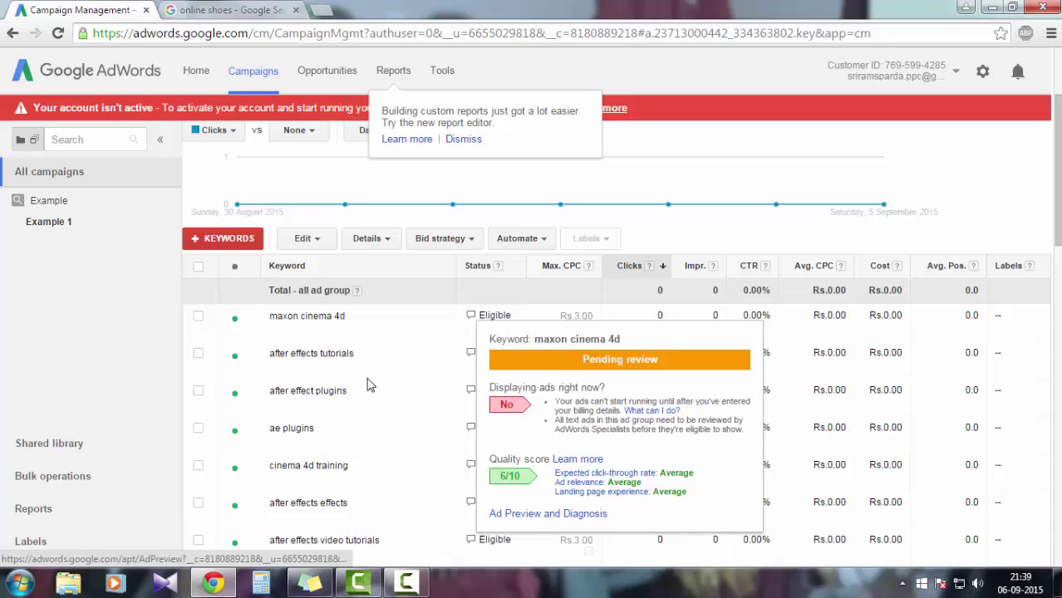
left_click(466, 140)
scroll(316, 402, "down", 2)
scroll(314, 402, "down", 5)
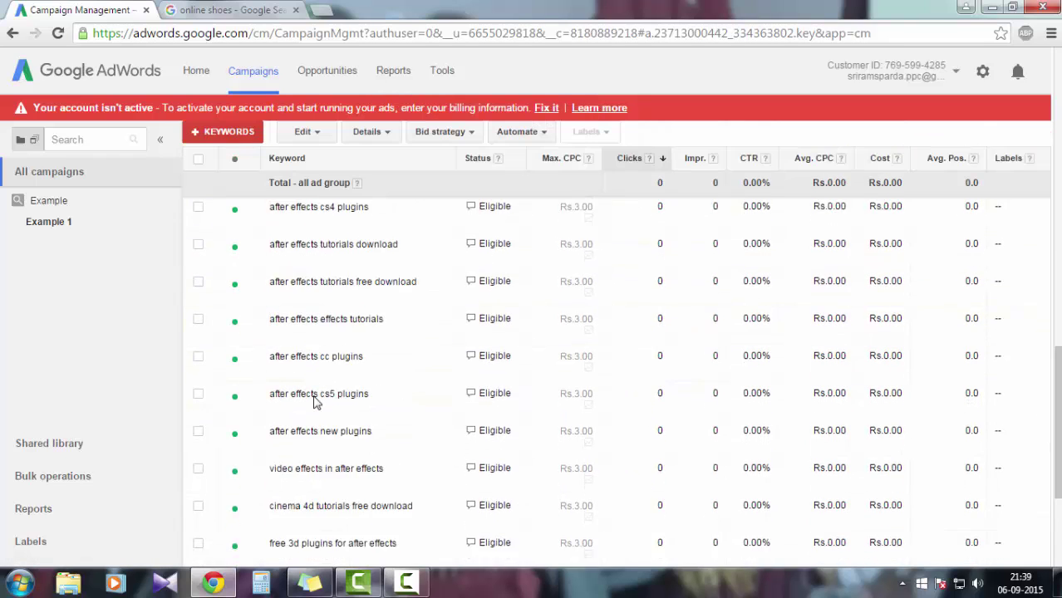
scroll(314, 402, "up", 5)
scroll(314, 403, "up", 5)
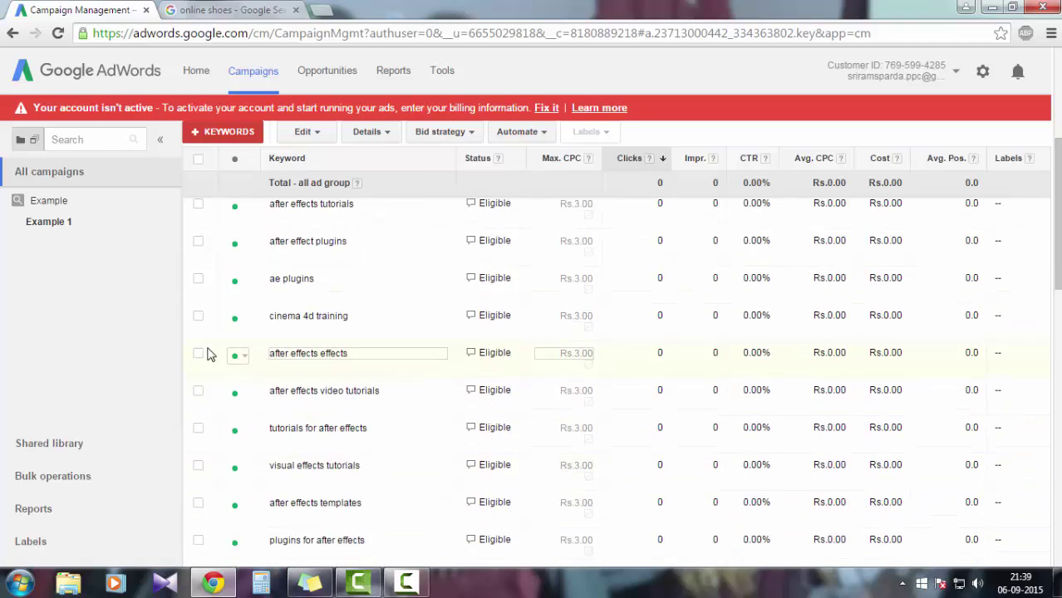
Return via campaign Example to ad group Example 1's list of 30 Eligible keywords.
left_click(50, 203)
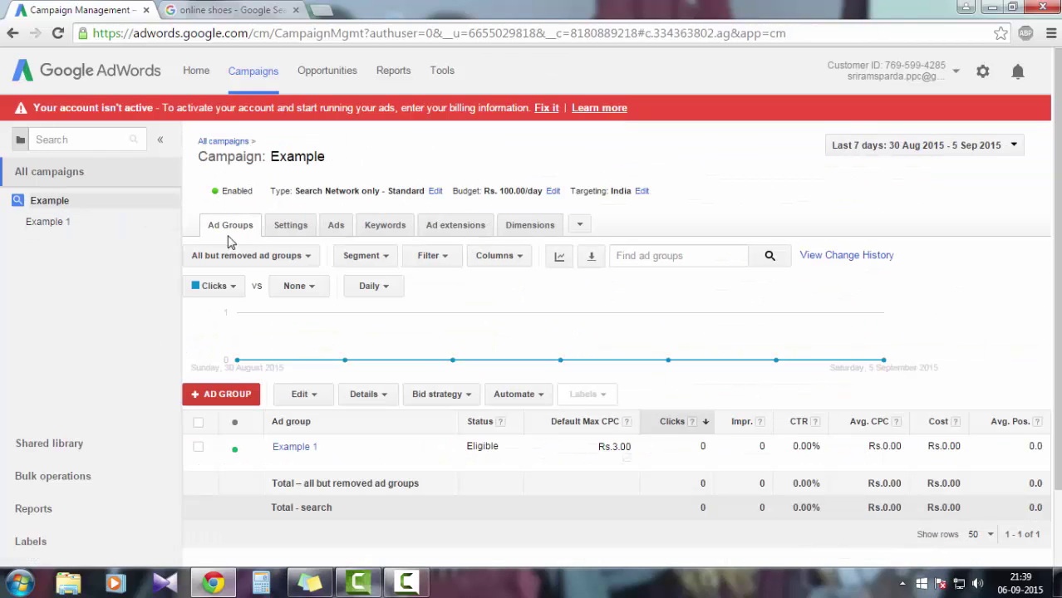
scroll(208, 326, "down", 1)
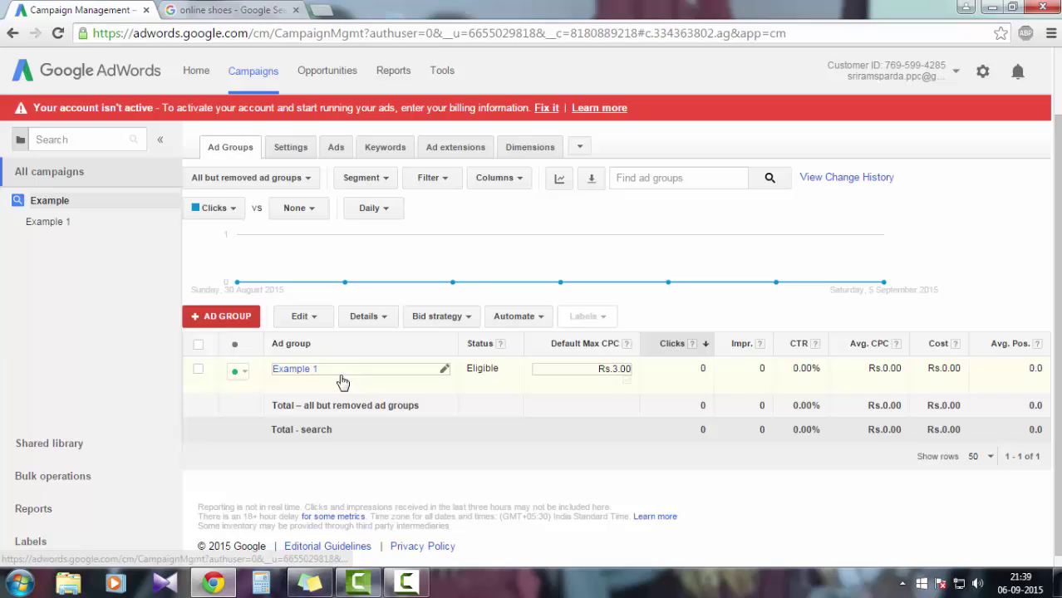
left_click(293, 372)
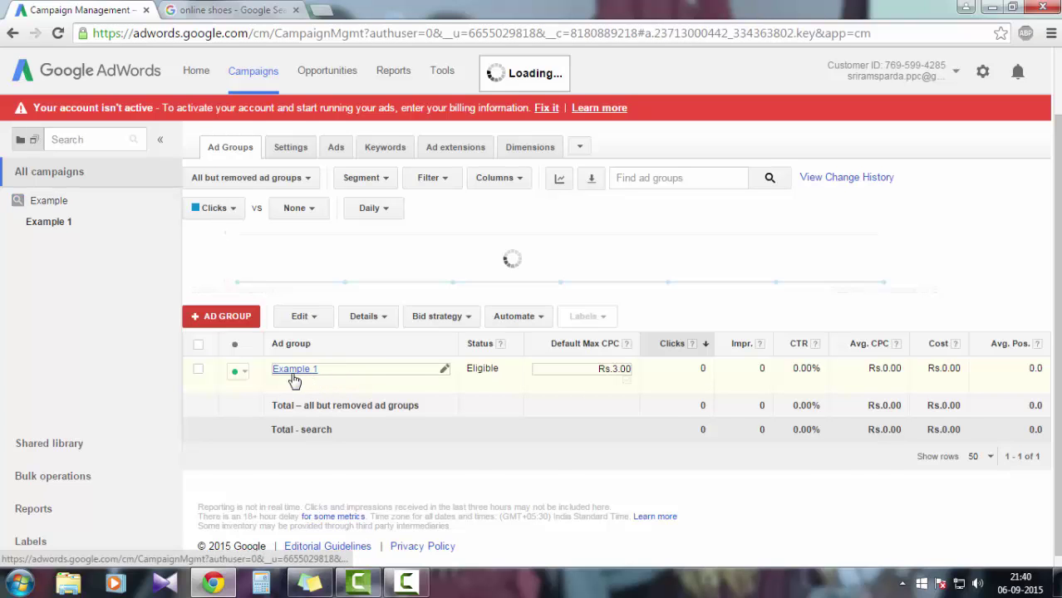
scroll(292, 380, "down", 5)
scroll(293, 379, "down", 5)
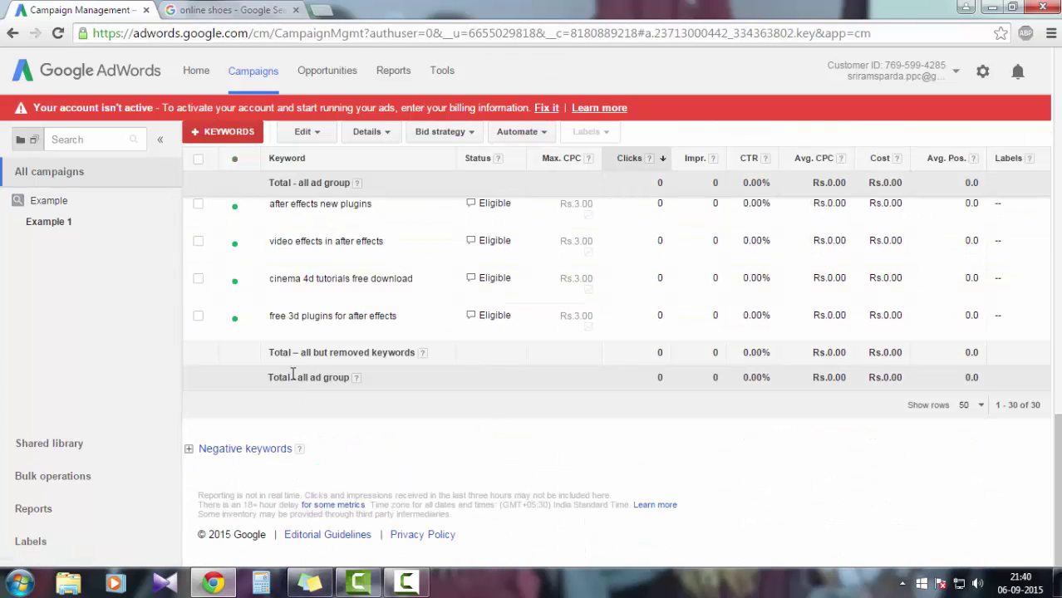
scroll(293, 380, "up", 10)
scroll(291, 380, "down", 2)
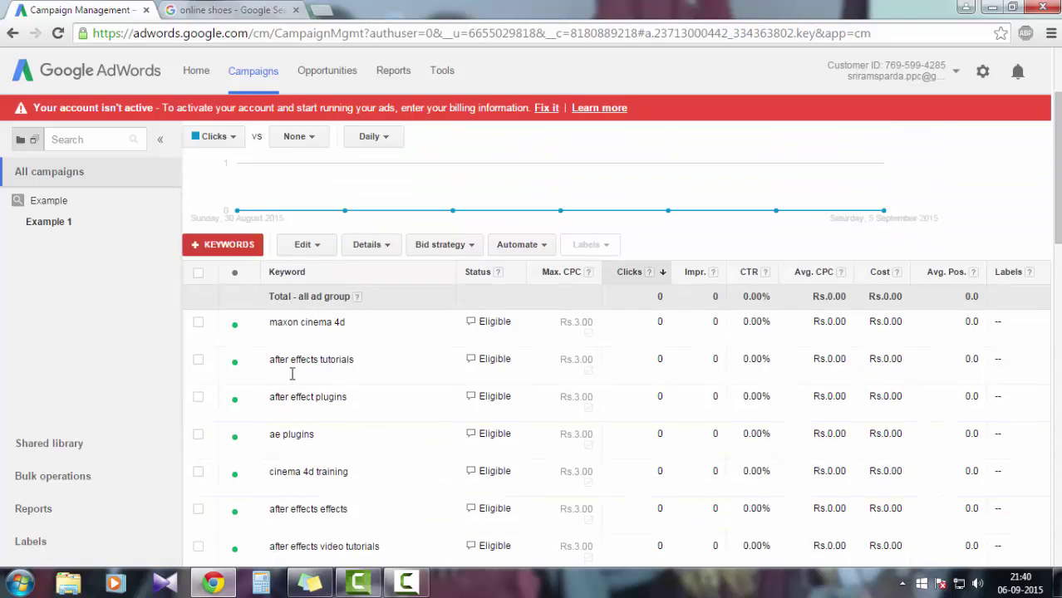
scroll(291, 379, "up", 1)
scroll(291, 379, "up", 2)
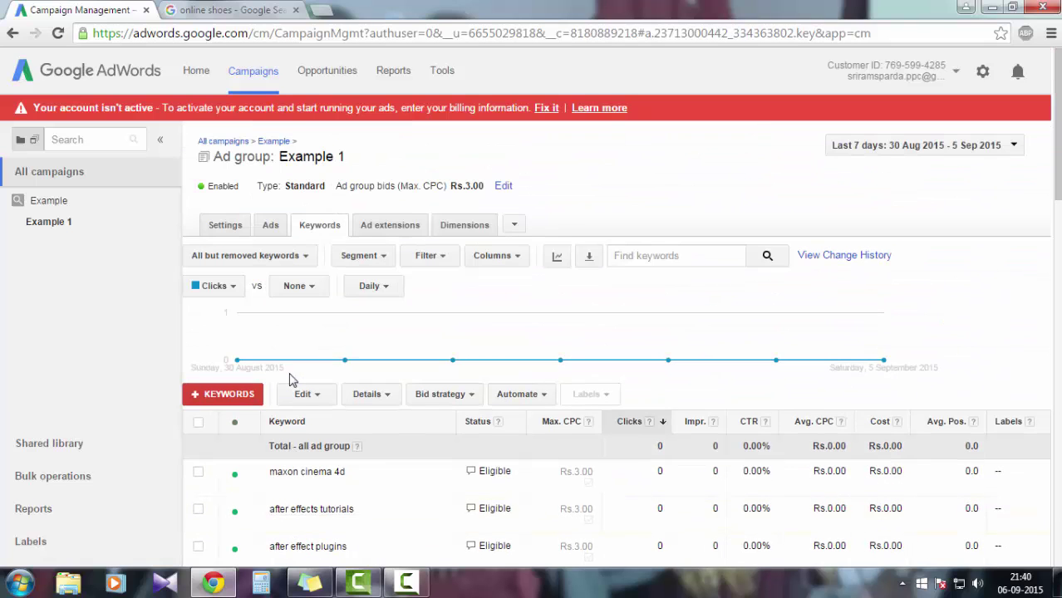
Look over the signed-in account and billing options, then close the list.
left_click(953, 73)
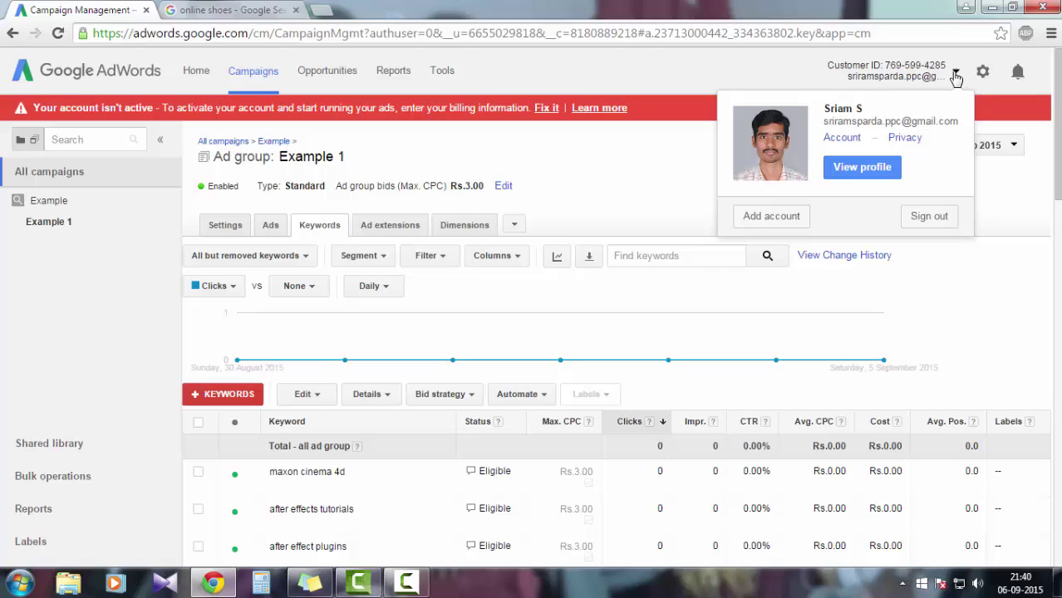
left_click(982, 72)
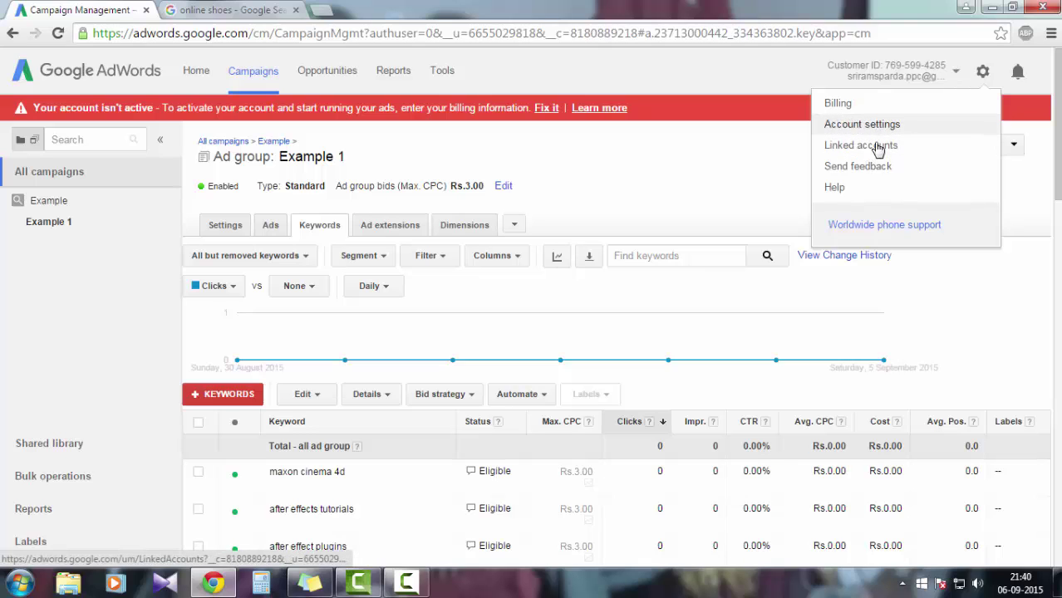
left_click(943, 287)
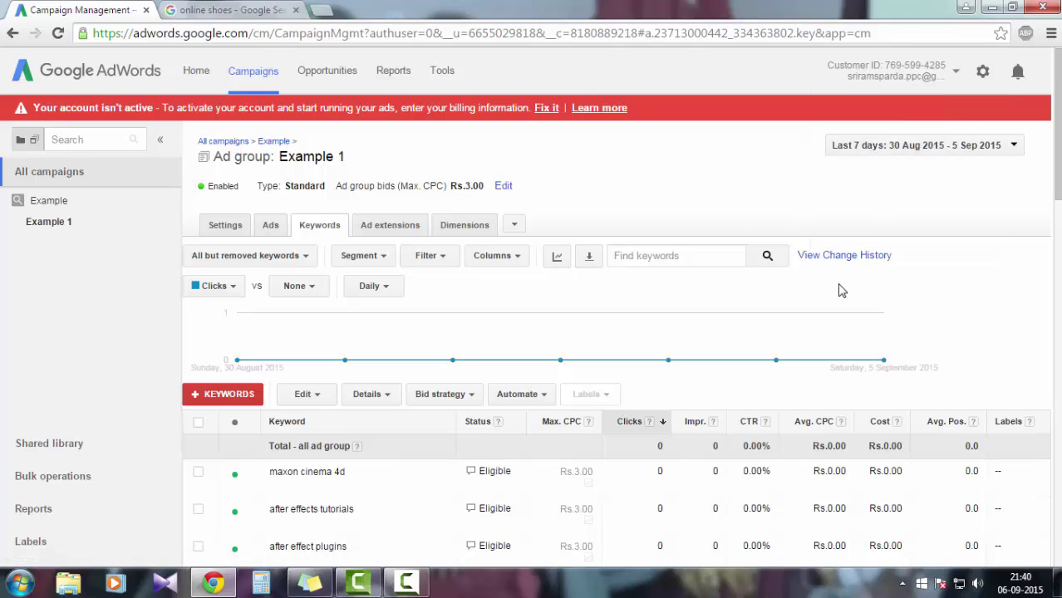
Launch Ad Preview and Diagnosis for maxon cinema 4d, then recheck its landing page rating.
scroll(839, 288, "down", 1)
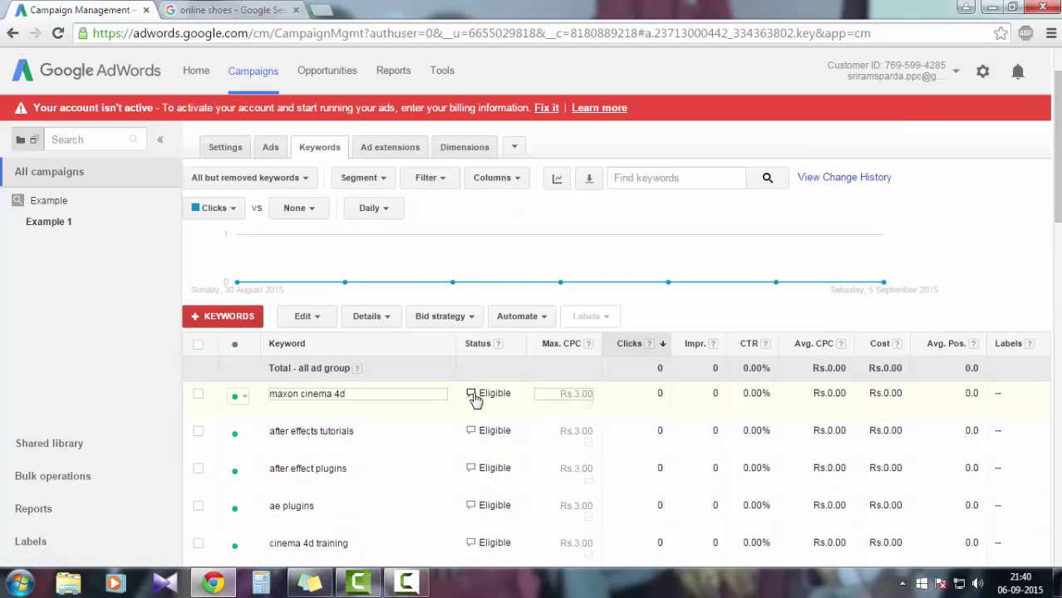
mouse_move(472, 399)
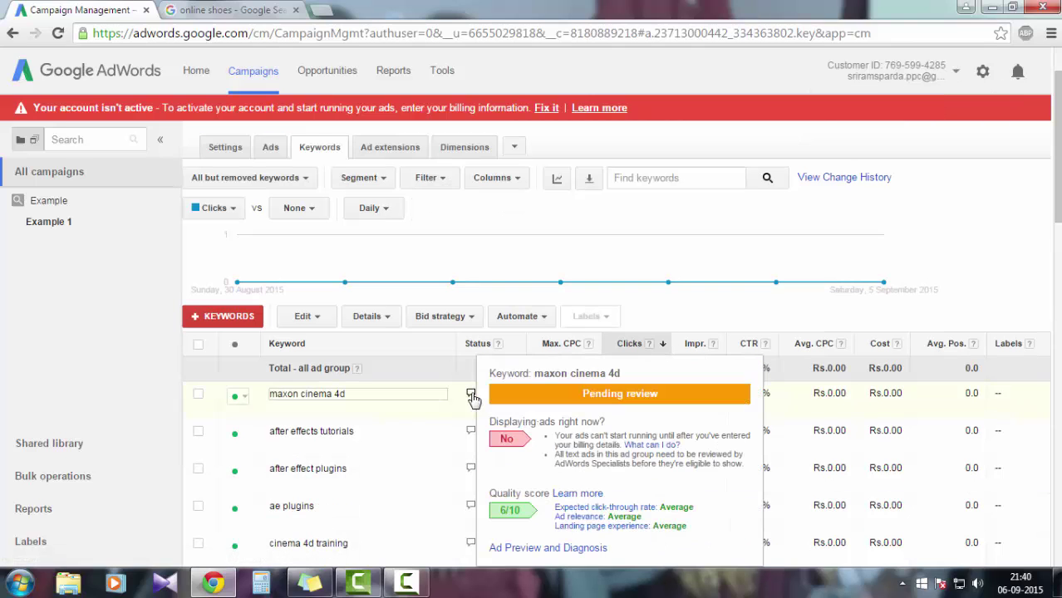
left_click(549, 549)
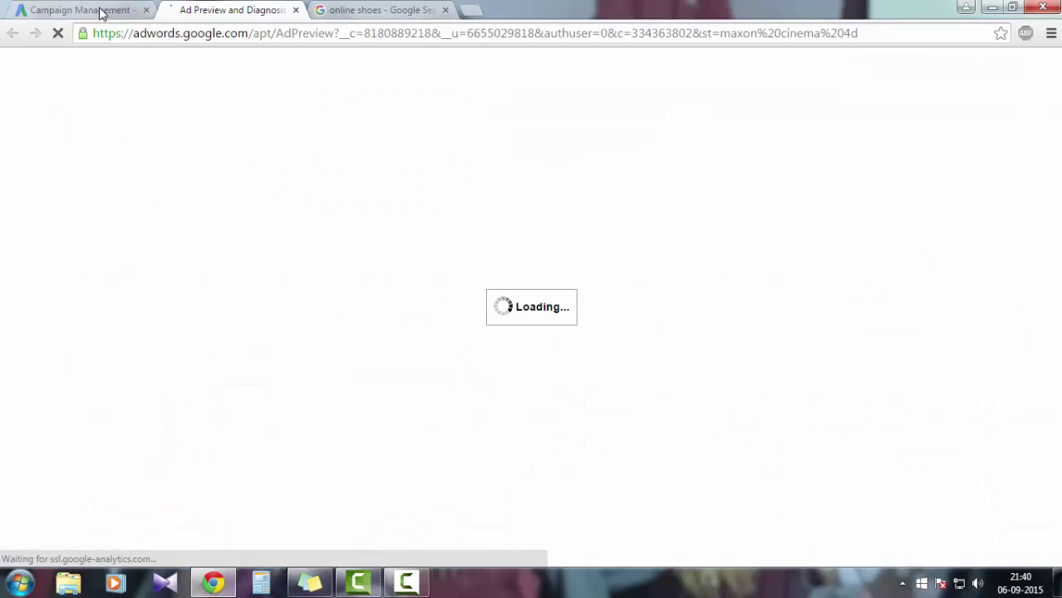
left_click(98, 11)
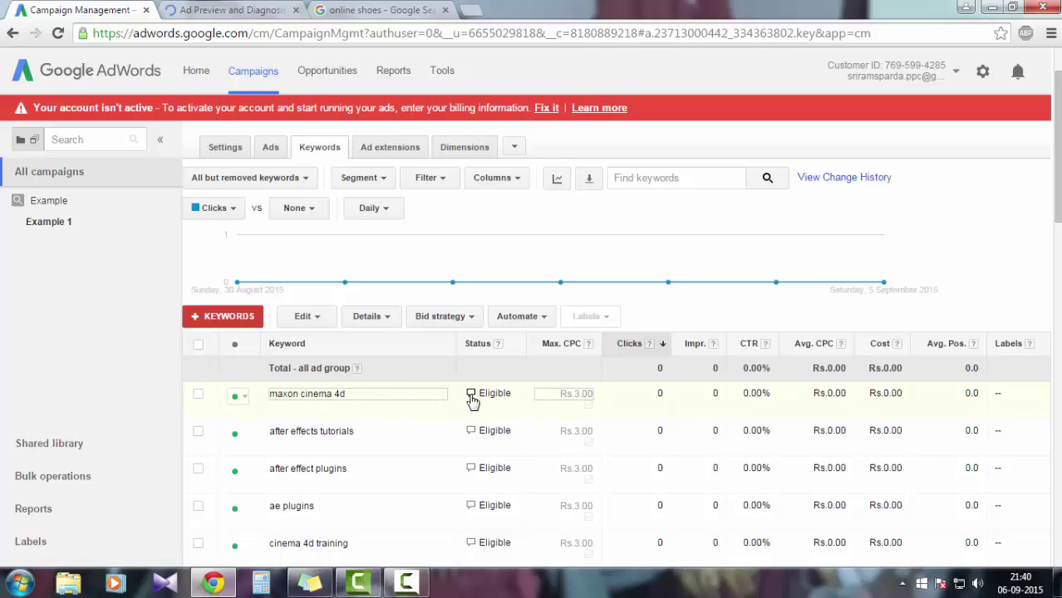
mouse_move(471, 399)
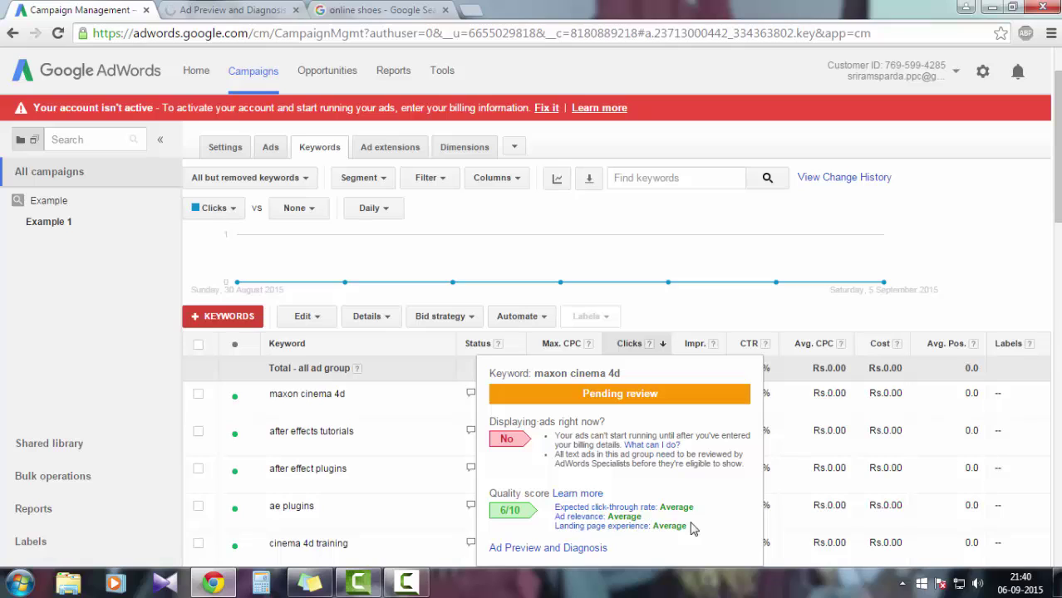
left_click_drag(693, 529, 673, 514)
Preview the google.co.in results for maxon cinema 4d and confirm the ad isn't showing.
left_click(233, 10)
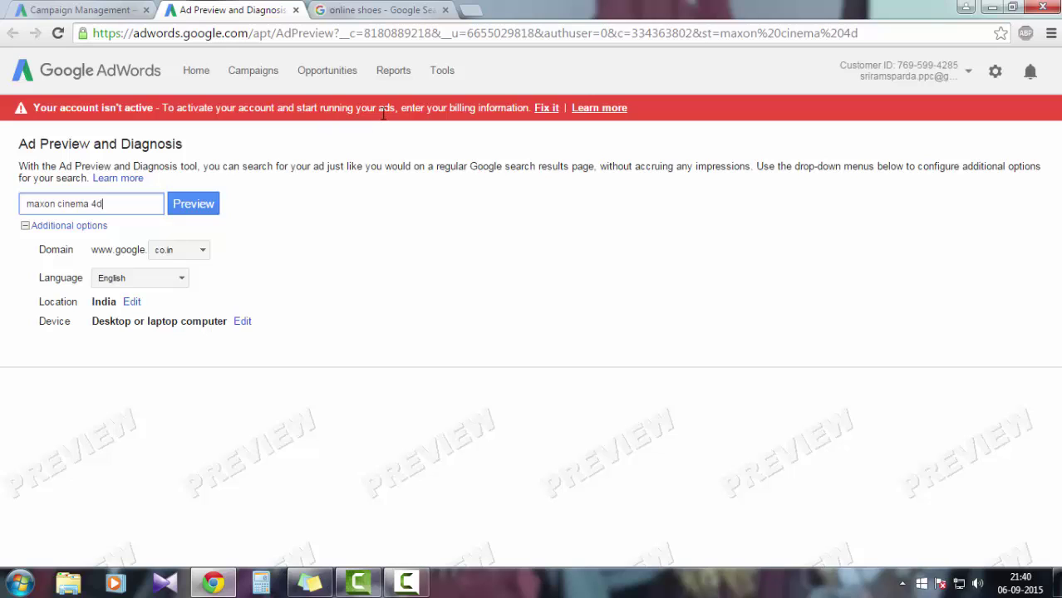
left_click(208, 206)
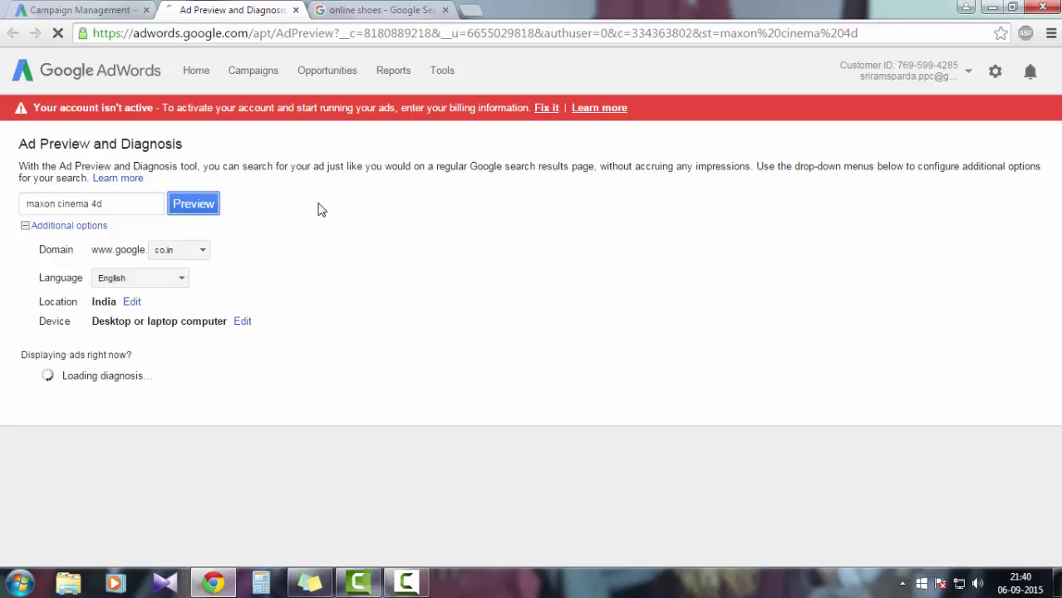
scroll(323, 208, "down", 1)
scroll(323, 207, "down", 3)
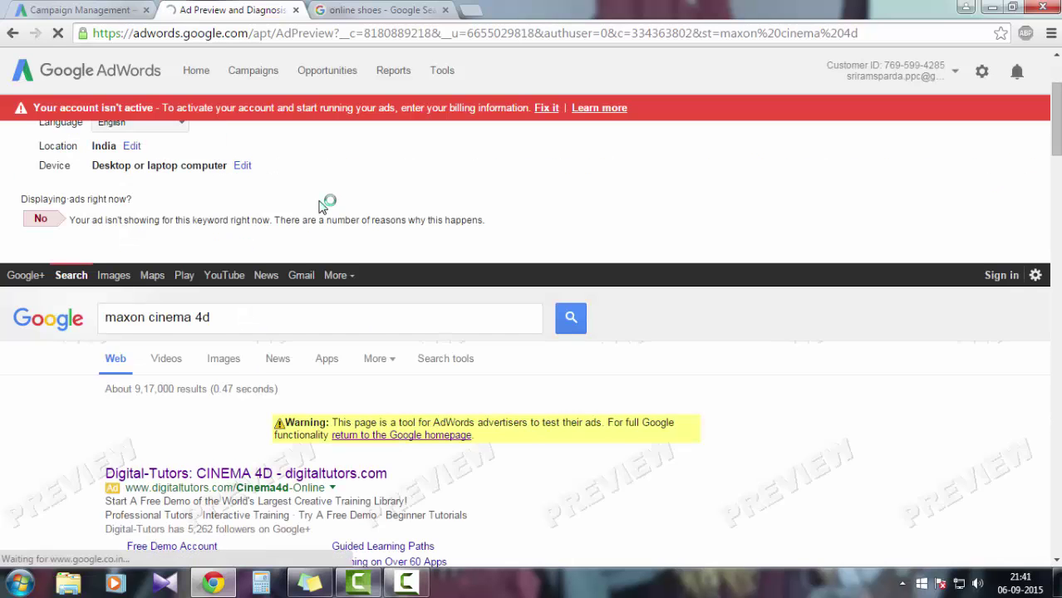
scroll(210, 246, "up", 2)
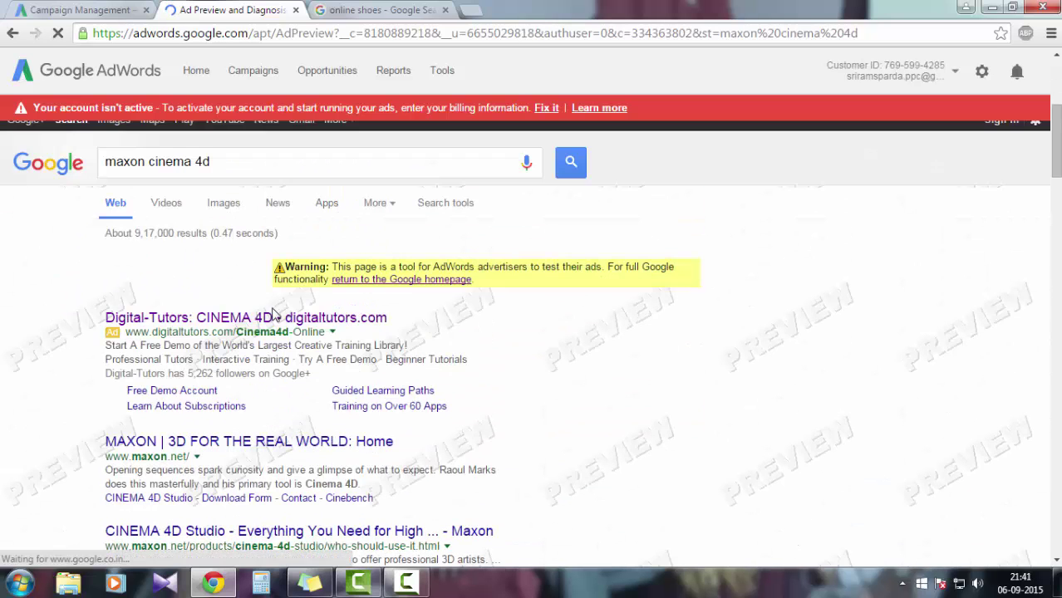
left_click_drag(274, 315, 611, 404)
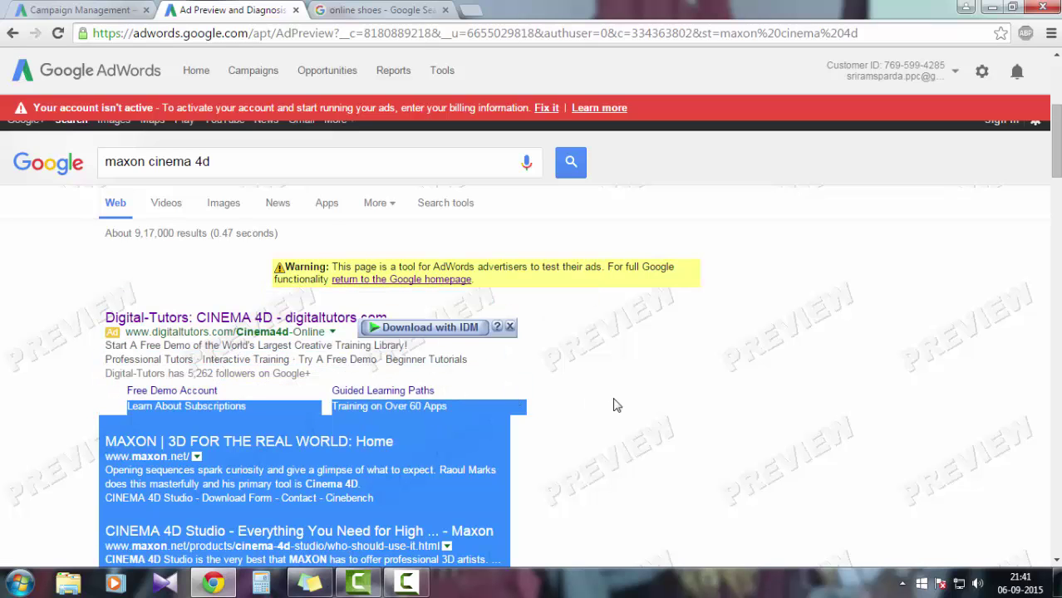
left_click(604, 398)
scroll(602, 397, "down", 10)
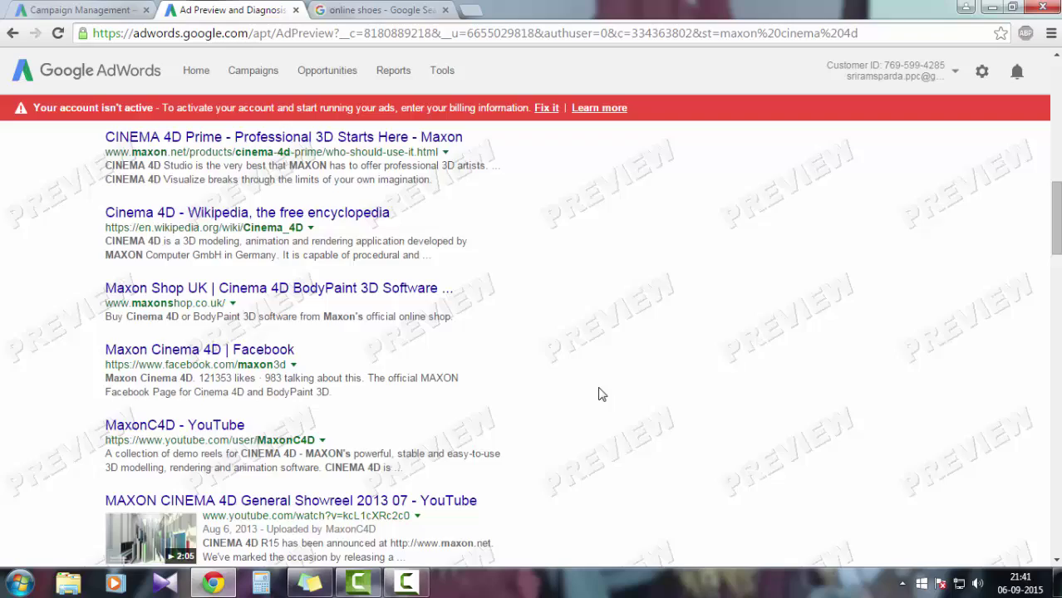
scroll(600, 392, "up", 10)
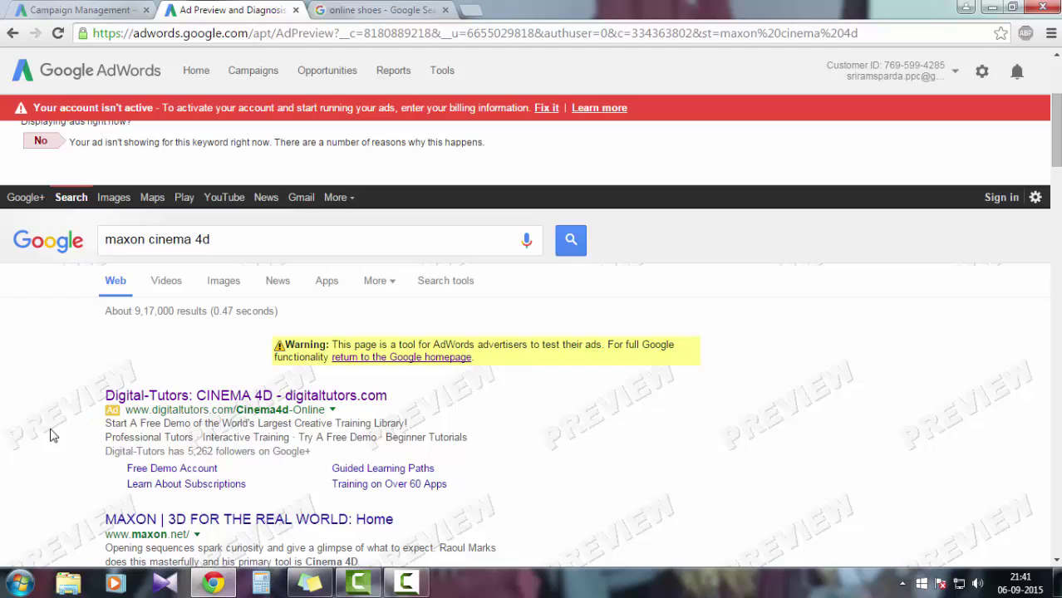
scroll(83, 367, "up", 3)
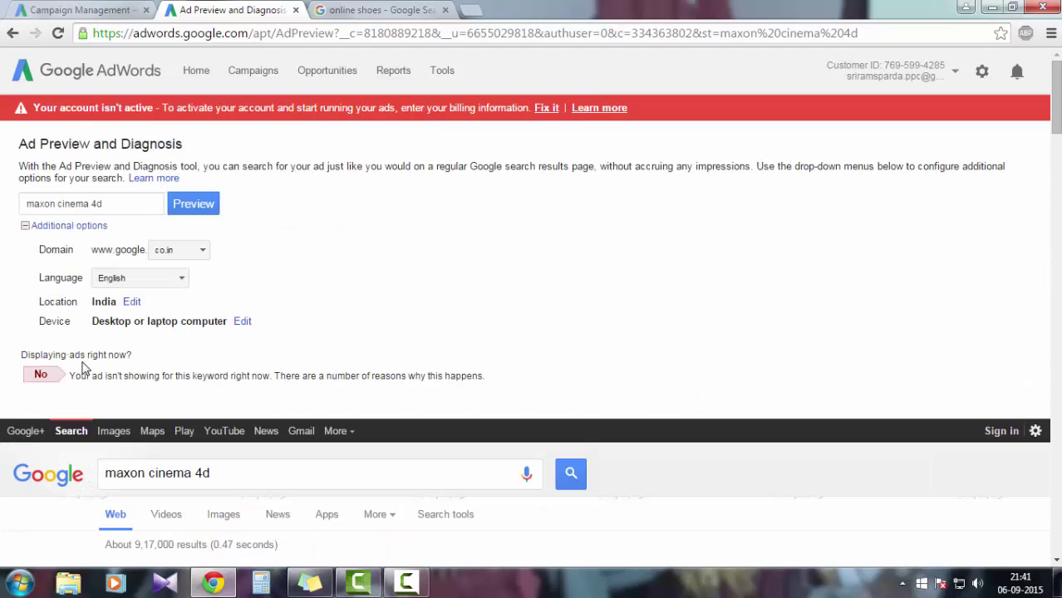
Show ad group Example 1's settings, inherited from campaign Example's budget and targeting.
left_click(137, 15)
scroll(274, 249, "down", 10)
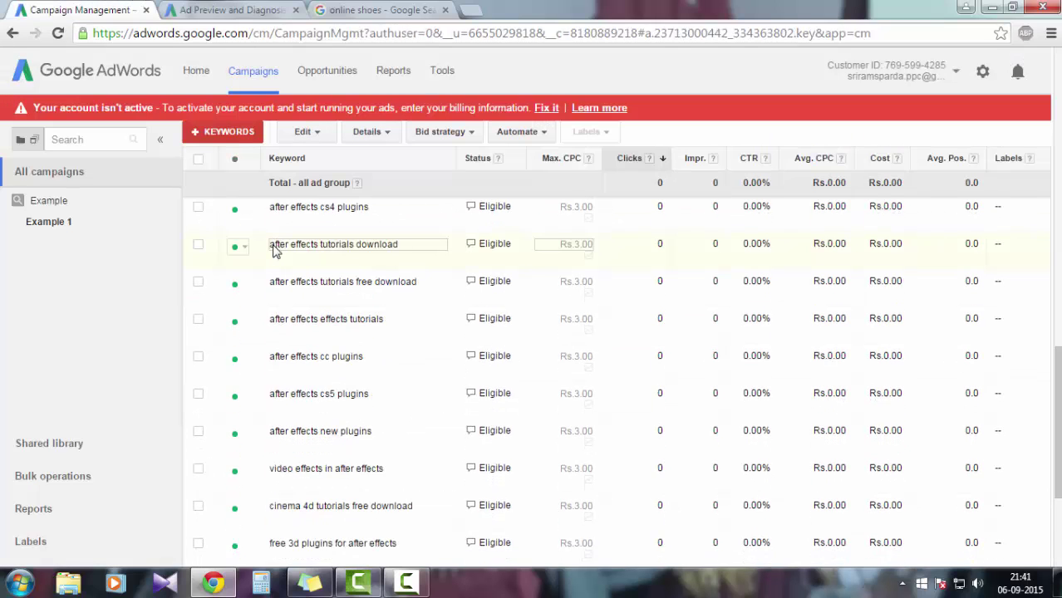
scroll(274, 249, "down", 3)
scroll(274, 249, "up", 10)
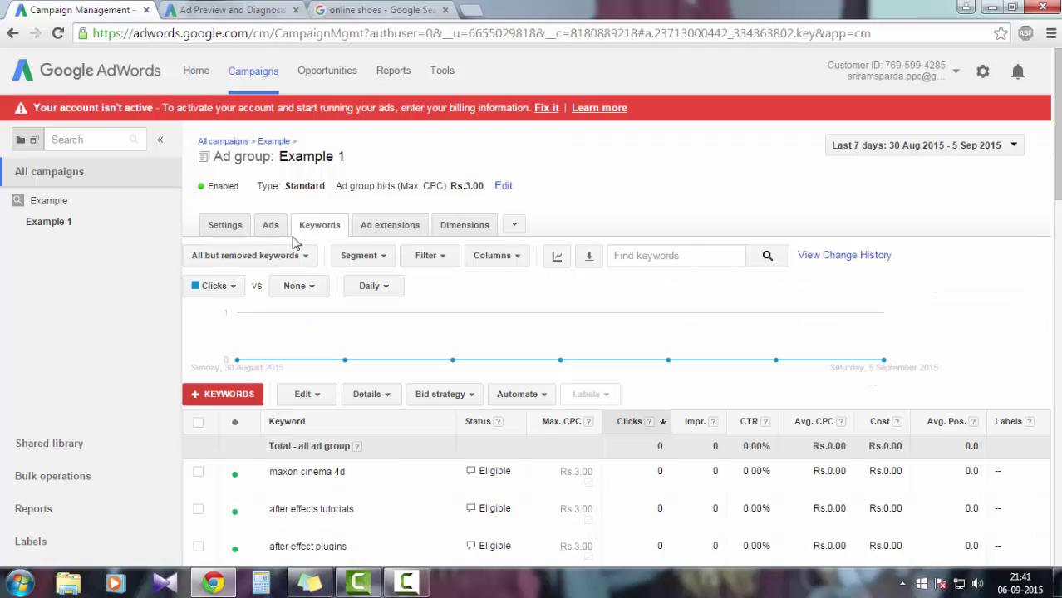
left_click(228, 227)
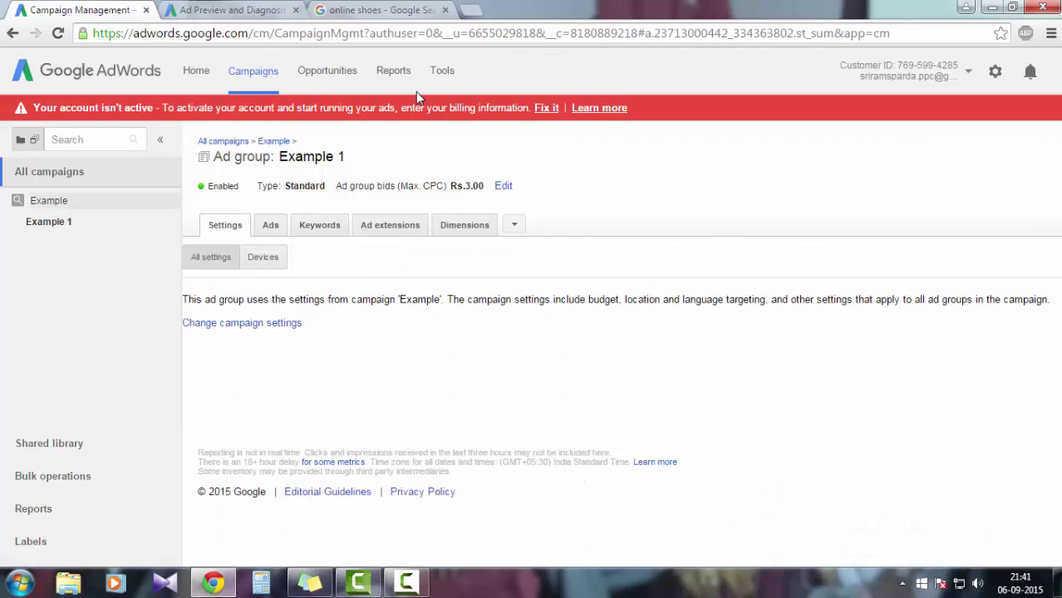